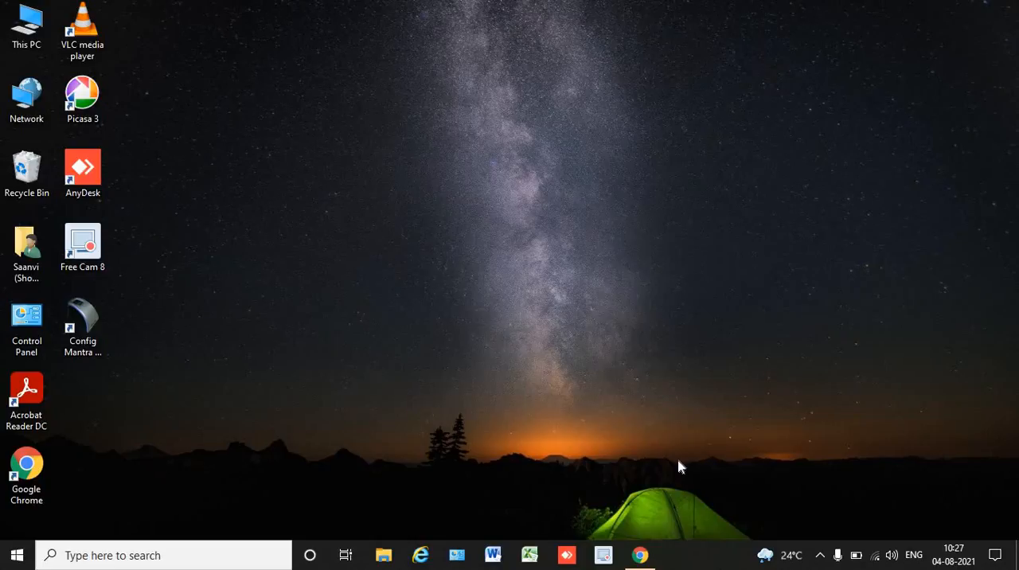
# Switch to Chrome and open the LPG KYC application from the eConnect portal.
pyautogui.click(641, 555)
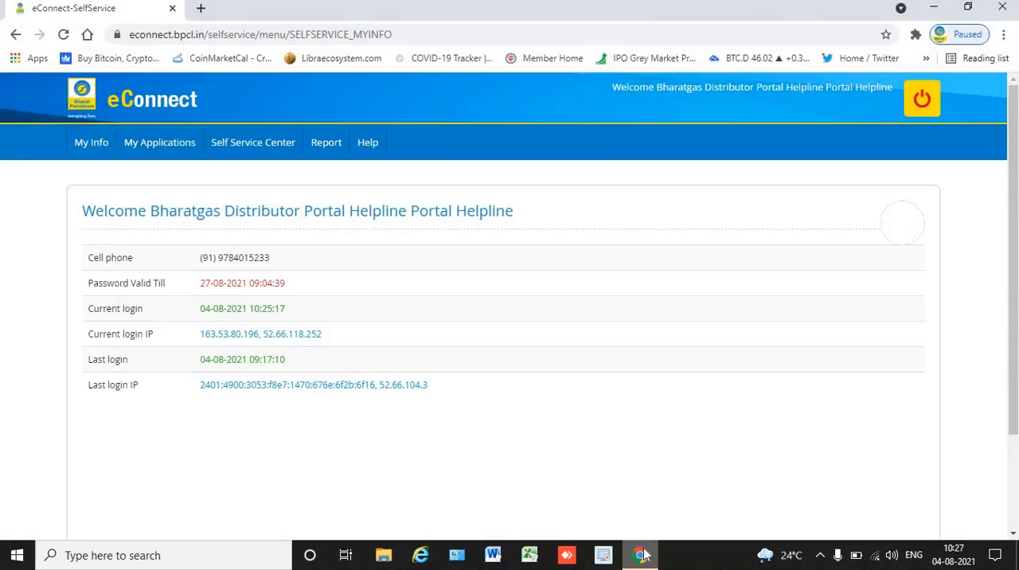
pyautogui.moveTo(183, 156)
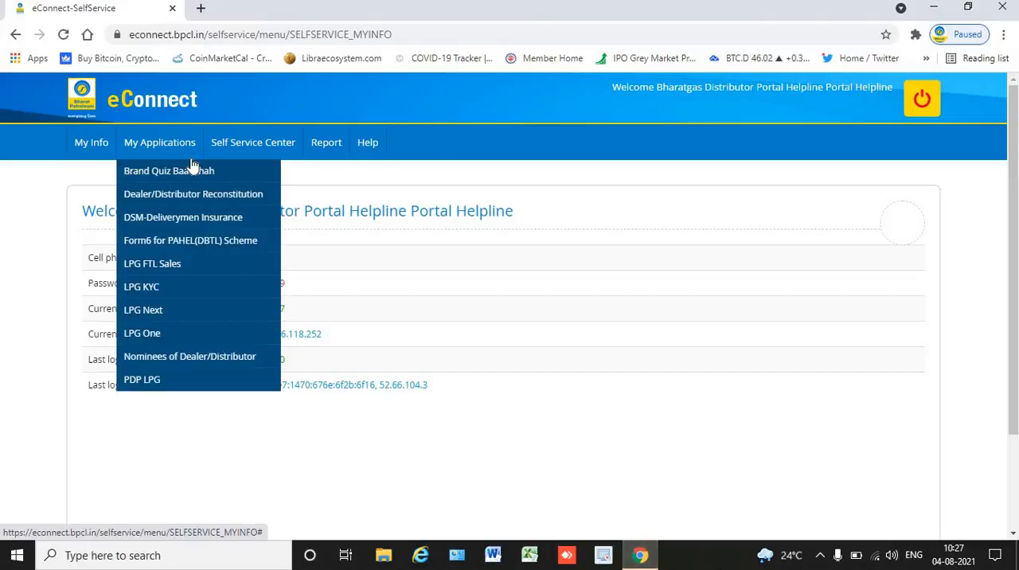
pyautogui.click(178, 288)
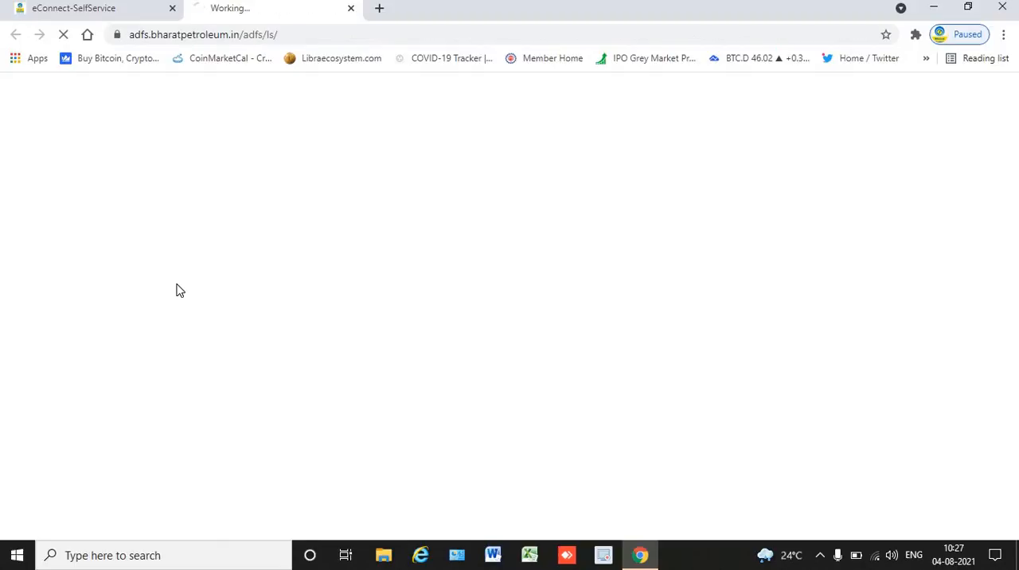
# Look through the KYC main menu options and open the Ujjwala (2.0) Scheme form.
pyautogui.scroll(-5, 177, 290)
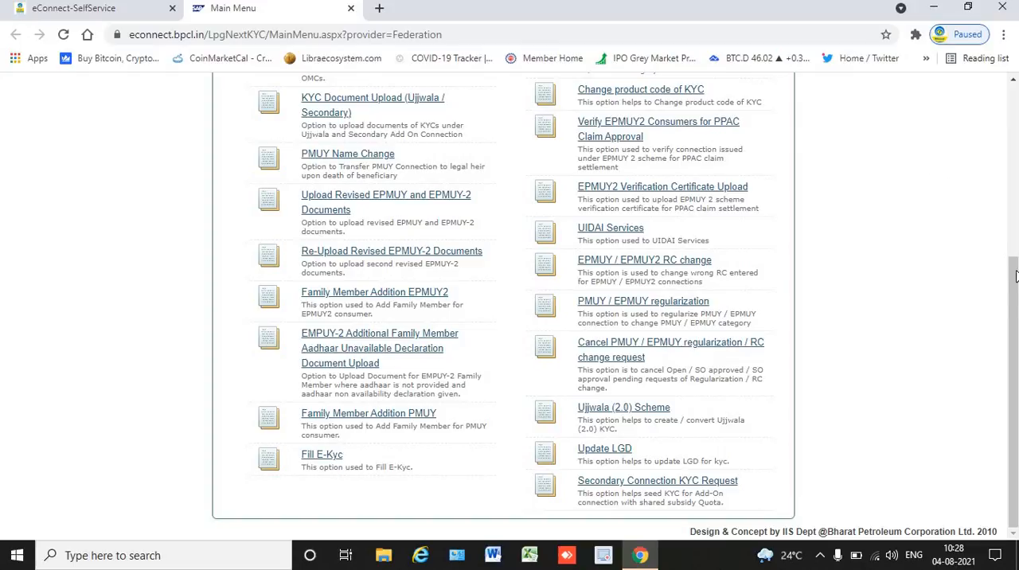
pyautogui.scroll(3, 1012, 279)
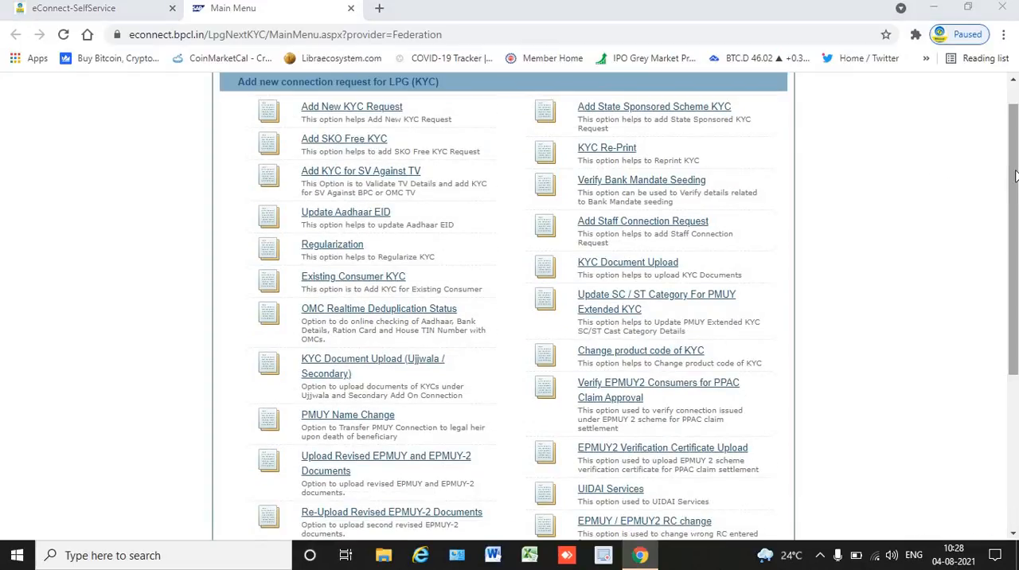
pyautogui.scroll(-2, 1010, 337)
pyautogui.scroll(-1, 1011, 338)
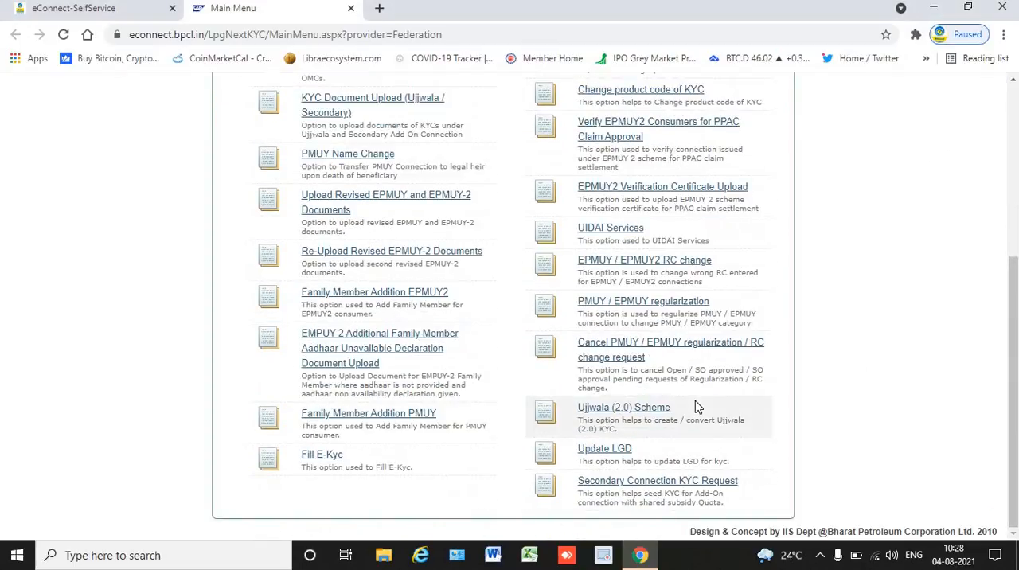
pyautogui.click(655, 409)
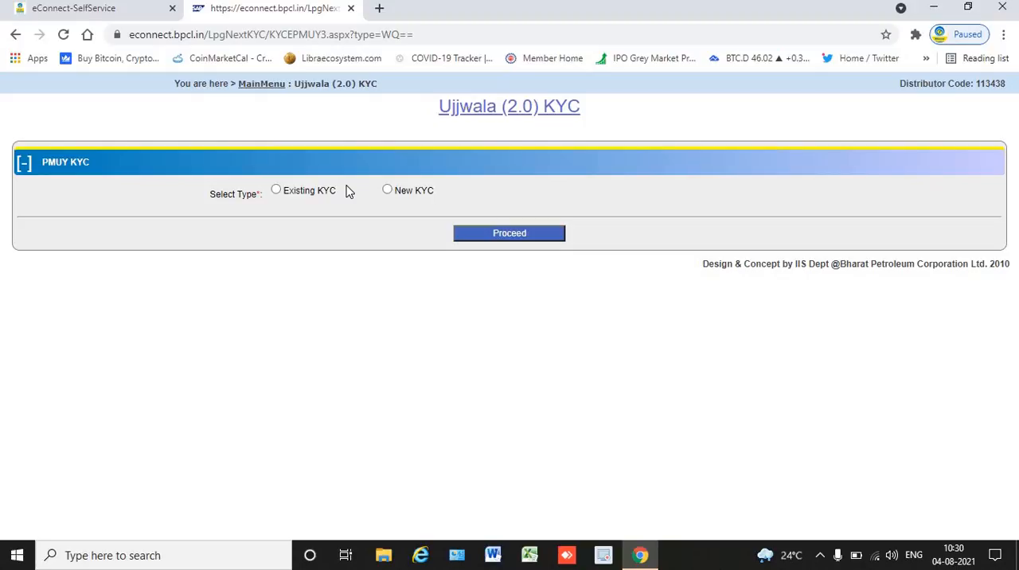
# Choose New KYC as the type with Normal KYC, and proceed to the Ujjwala (2.0) details form.
pyautogui.click(387, 191)
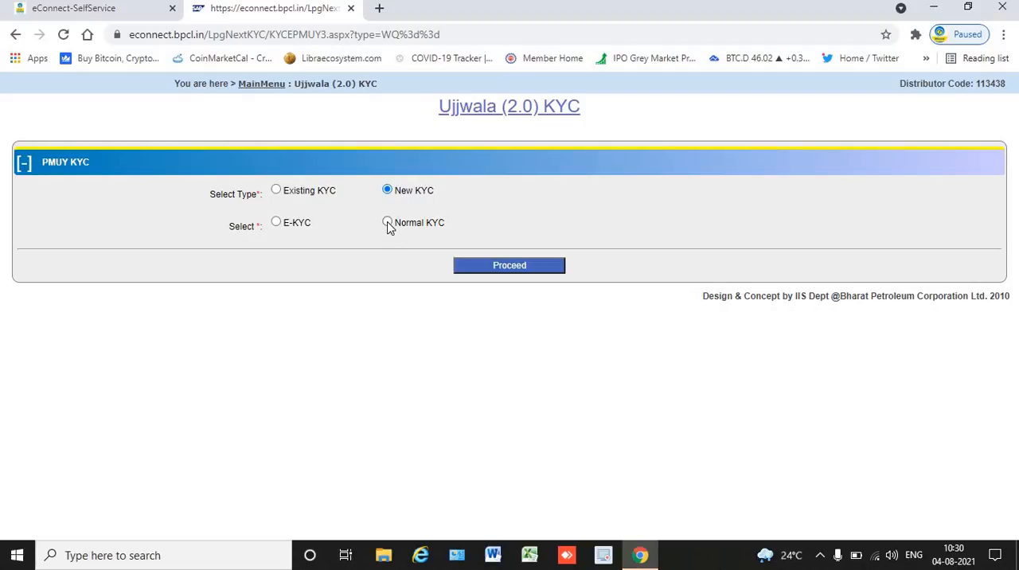
pyautogui.click(387, 222)
pyautogui.click(488, 259)
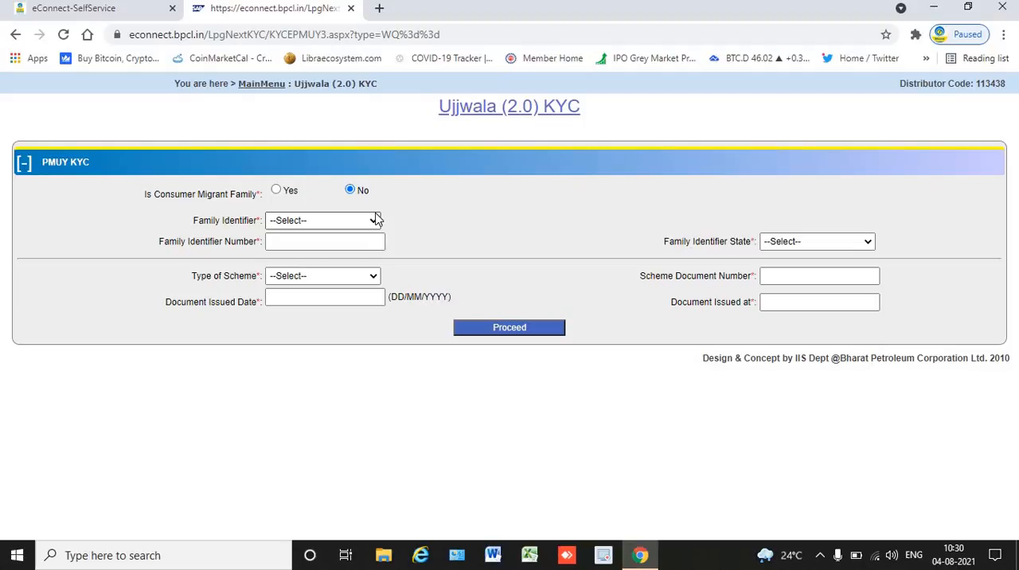
# Set the family identifier to Ration Card and the family identifier state to Rajasthan.
pyautogui.click(348, 220)
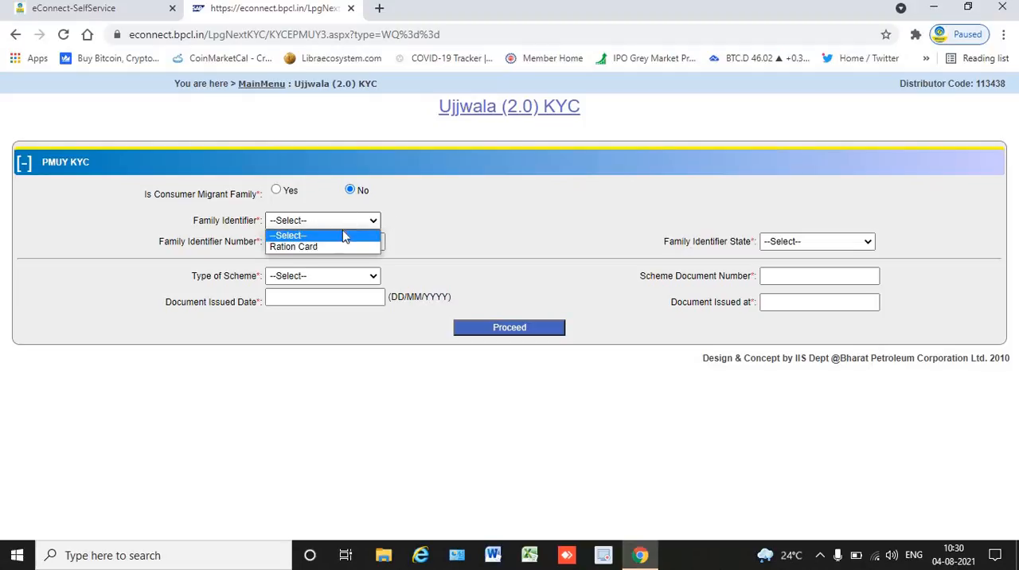
pyautogui.click(339, 246)
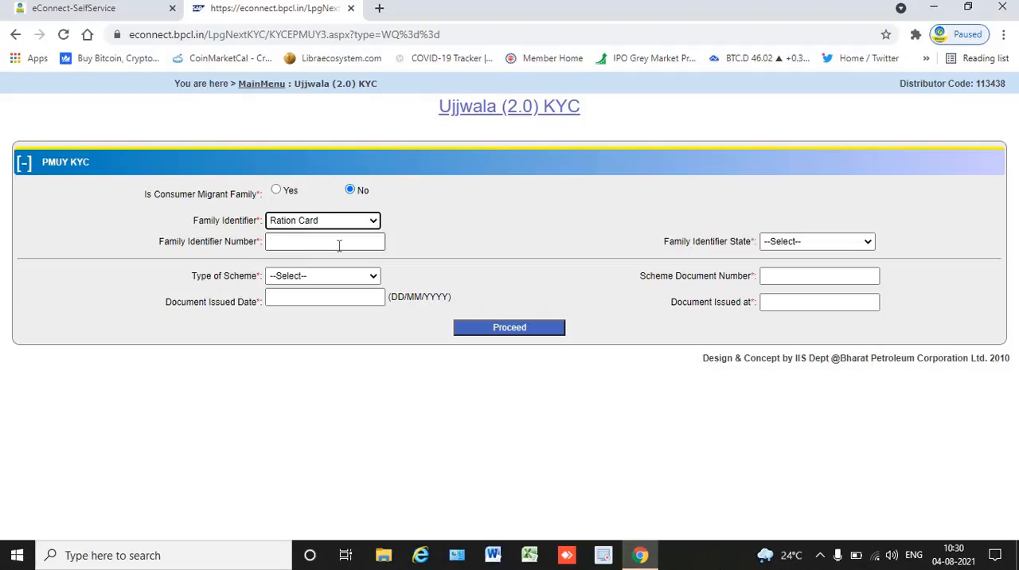
pyautogui.click(339, 246)
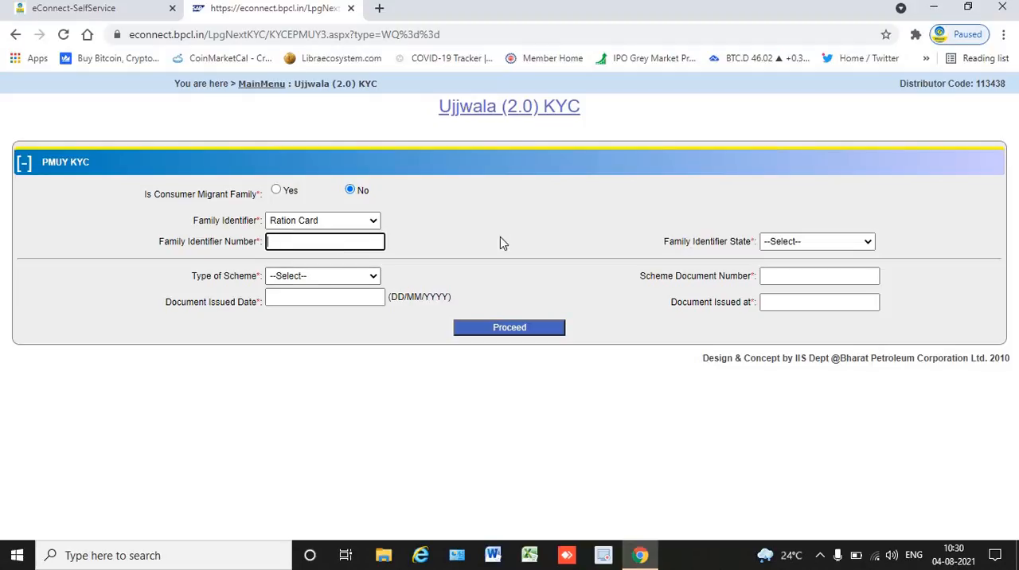
pyautogui.click(777, 250)
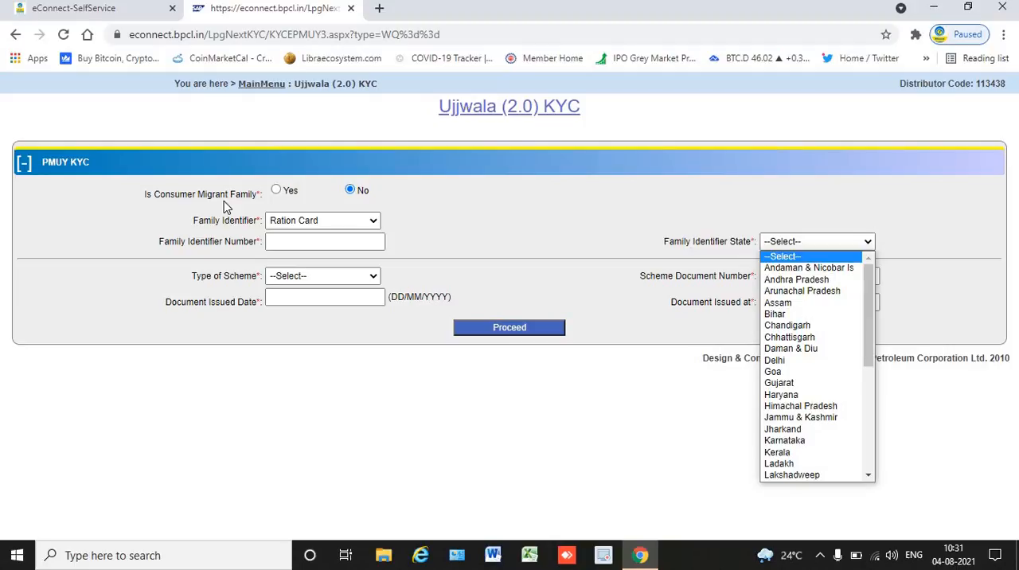
pyautogui.click(505, 264)
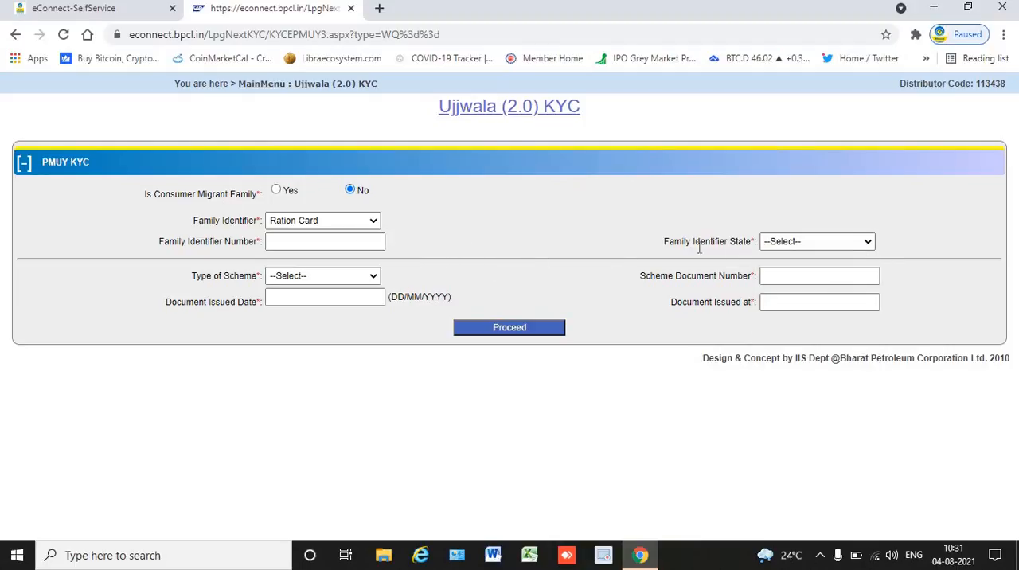
pyautogui.click(787, 245)
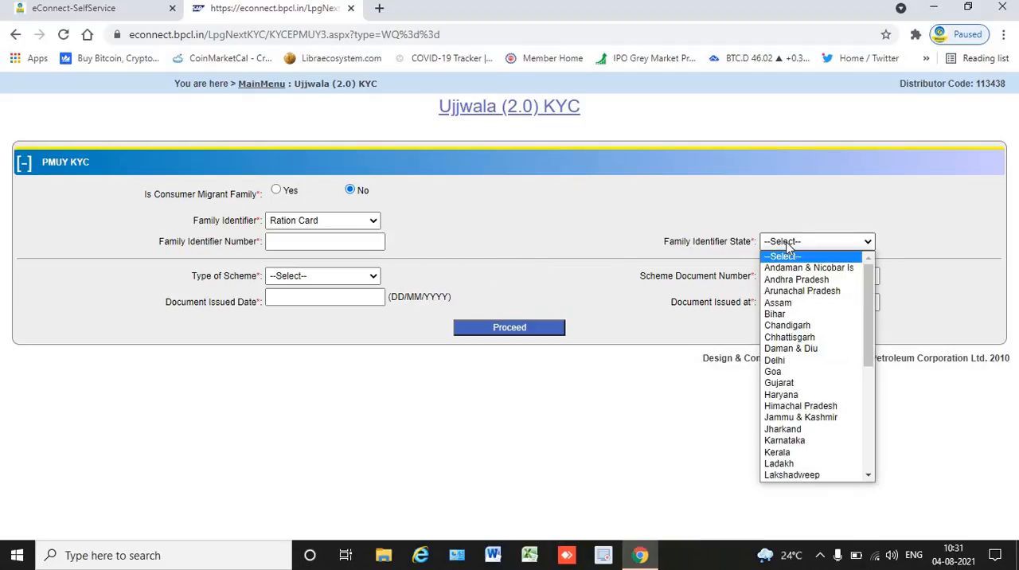
pyautogui.press('r')
pyautogui.press('Return')
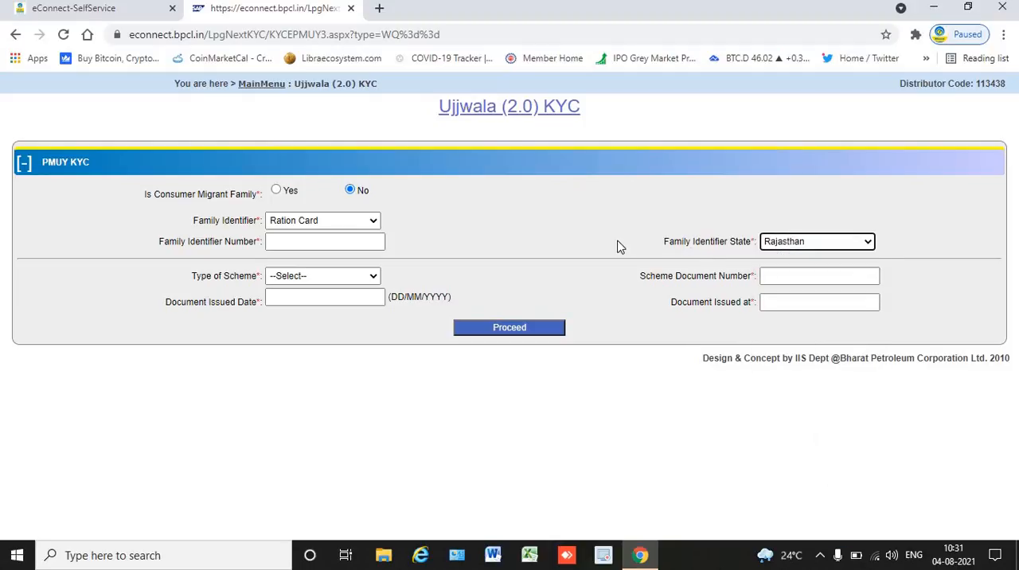
# Set the type of scheme to Ujjwala (2.0) Poor household as per 14 point declaration (EPMUY2) and the sub category to Others.
pyautogui.click(288, 278)
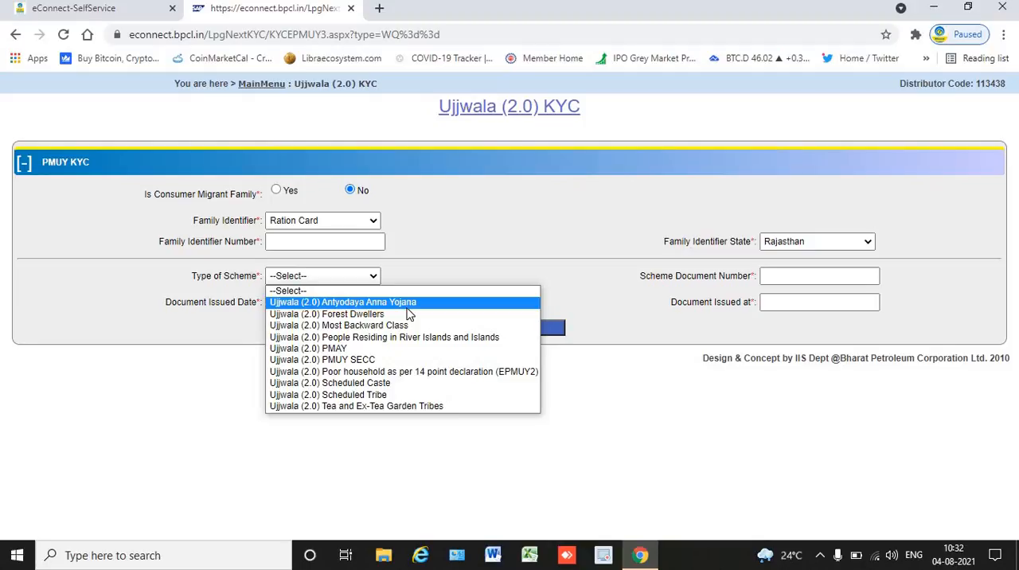
pyautogui.click(427, 372)
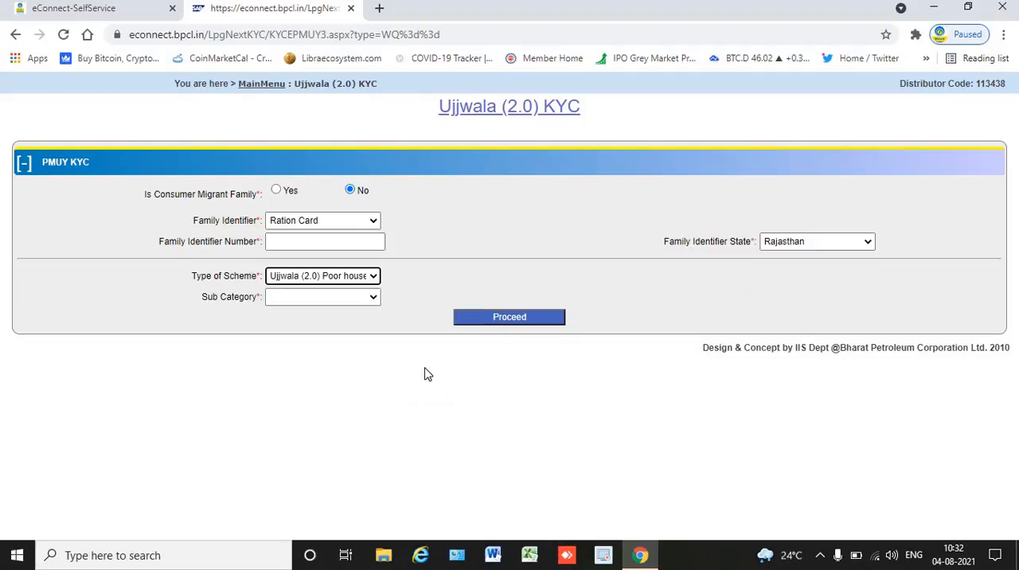
pyautogui.click(370, 299)
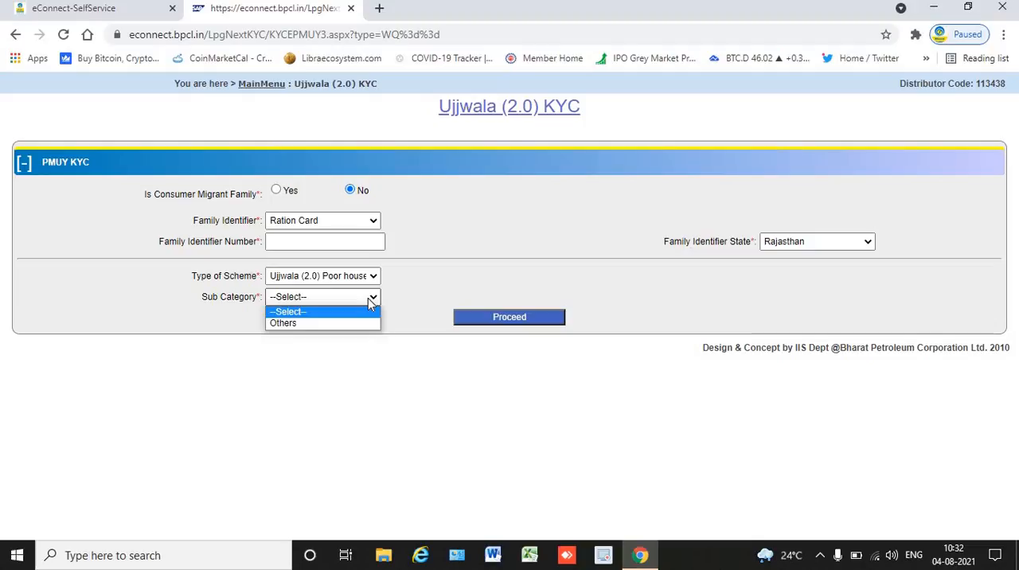
pyautogui.click(369, 274)
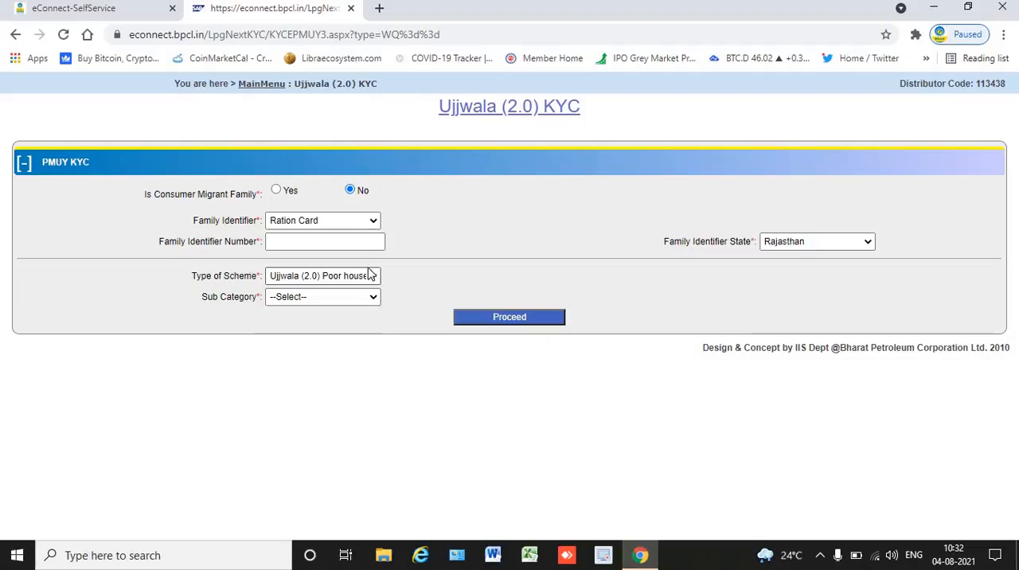
pyautogui.click(367, 273)
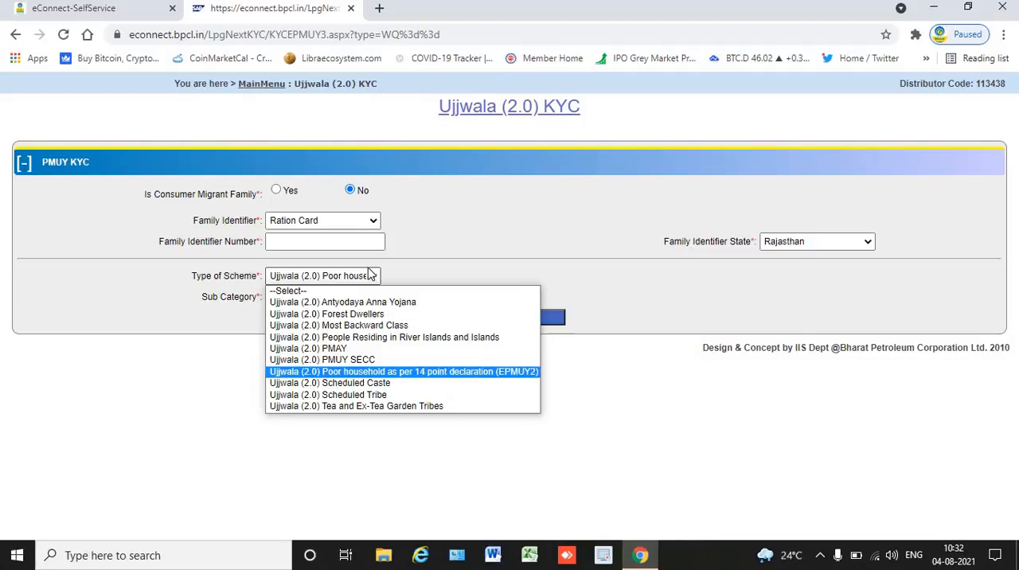
pyautogui.doubleClick(183, 399)
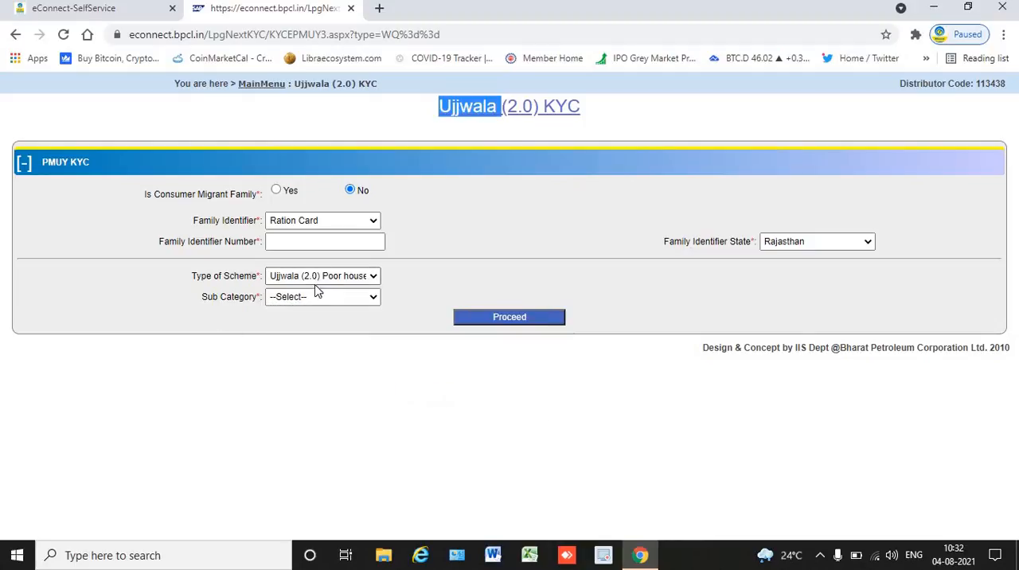
pyautogui.click(316, 295)
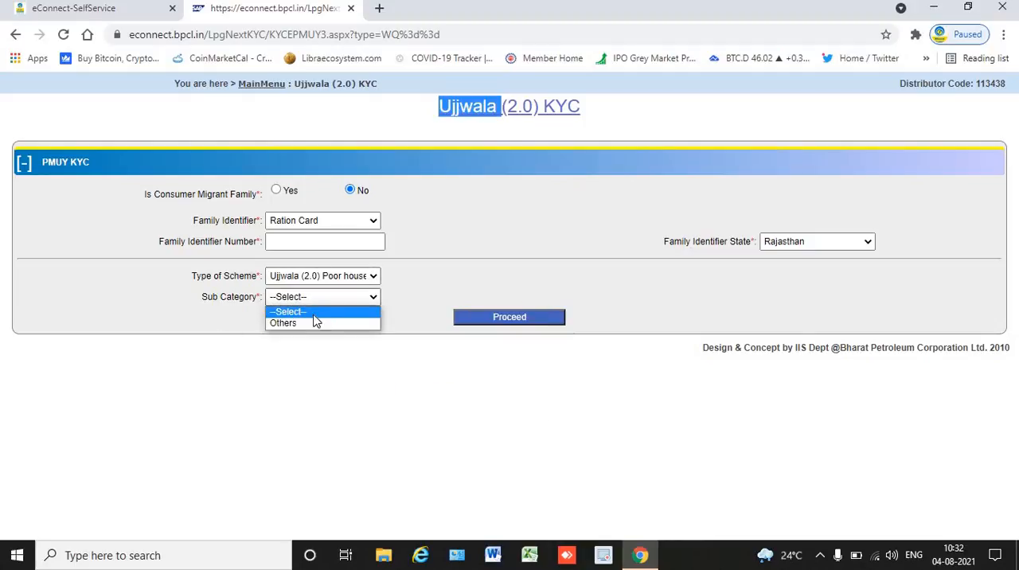
pyautogui.click(315, 314)
pyautogui.click(341, 300)
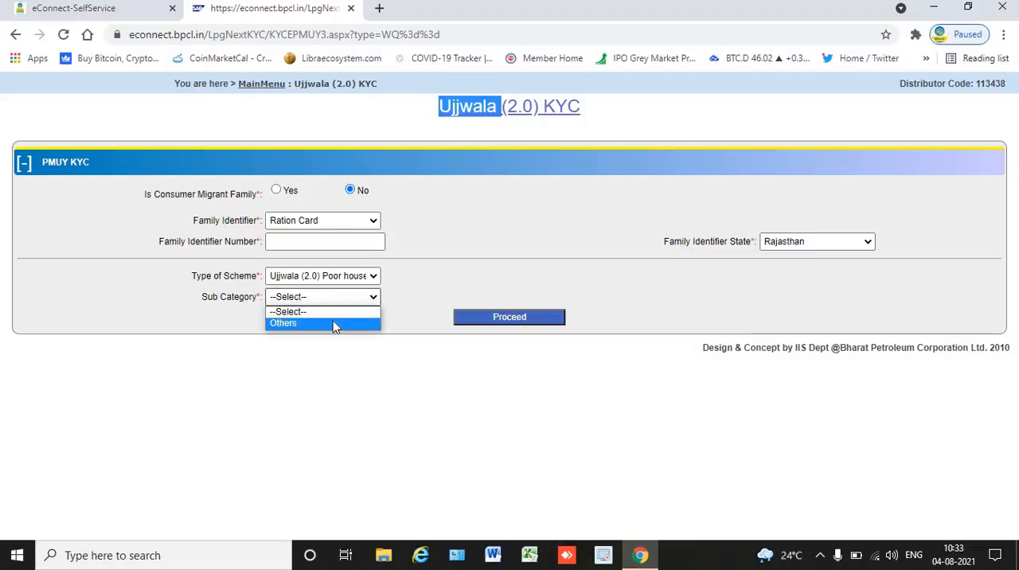
pyautogui.click(334, 323)
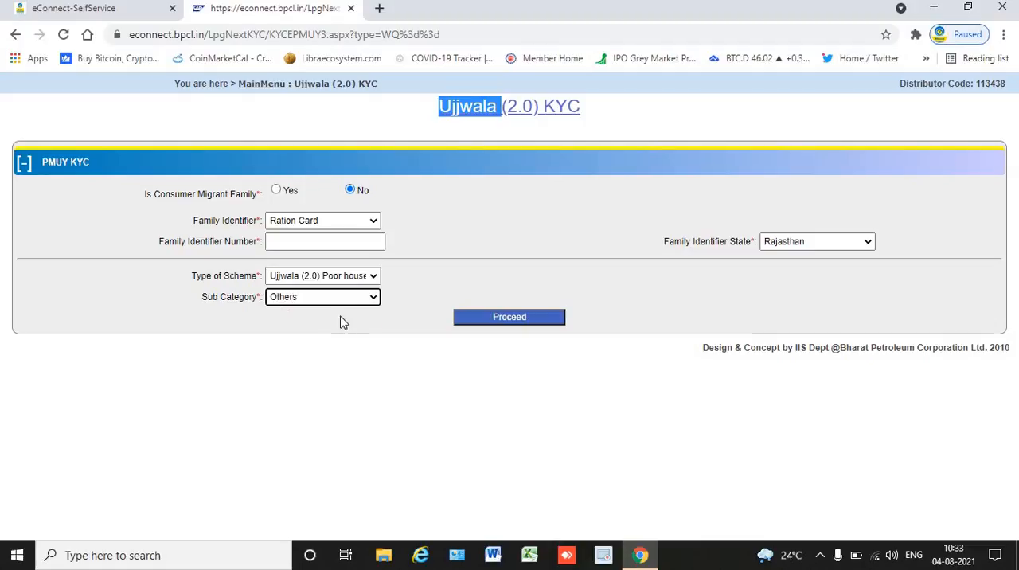
pyautogui.click(455, 209)
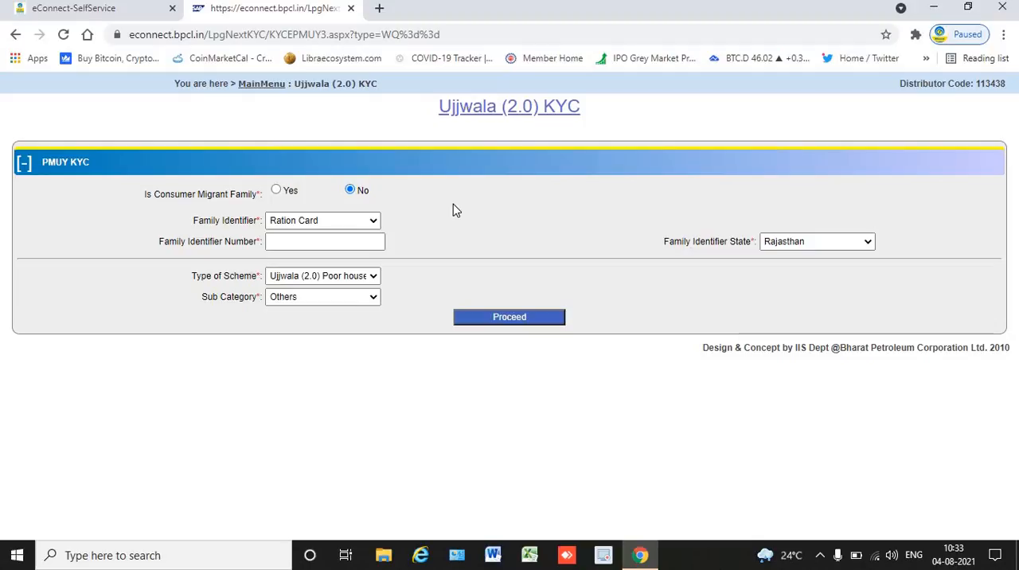
pyautogui.click(359, 278)
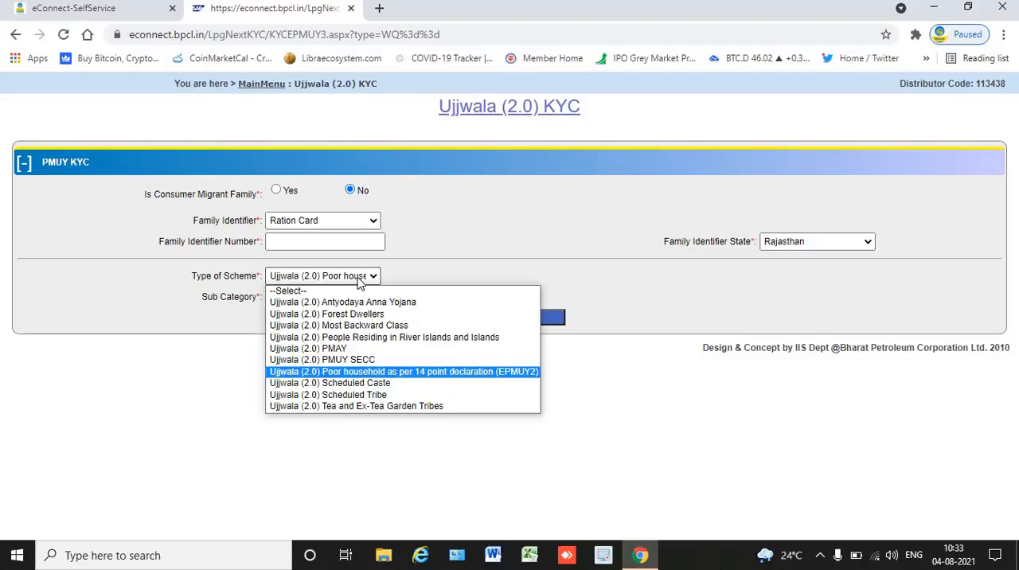
pyautogui.click(466, 262)
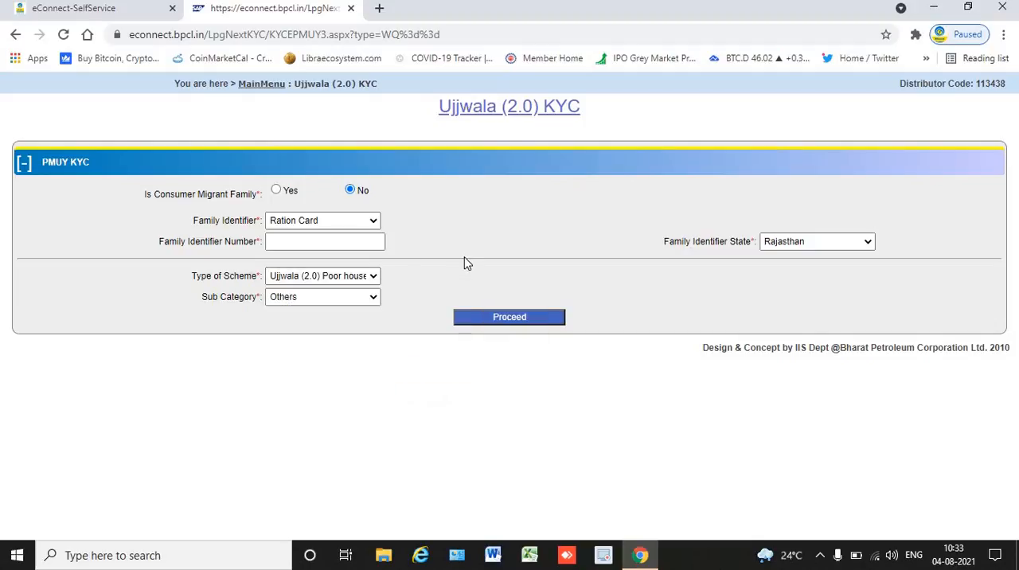
pyautogui.click(349, 242)
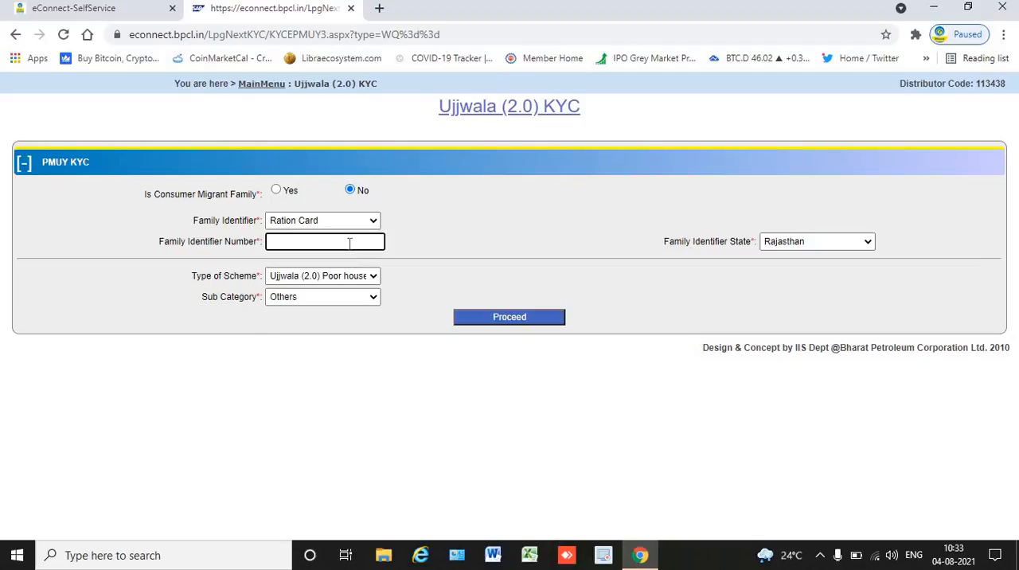
# Mark the consumer as a migrant family and select Annexure 1 as the family identifier.
pyautogui.click(276, 191)
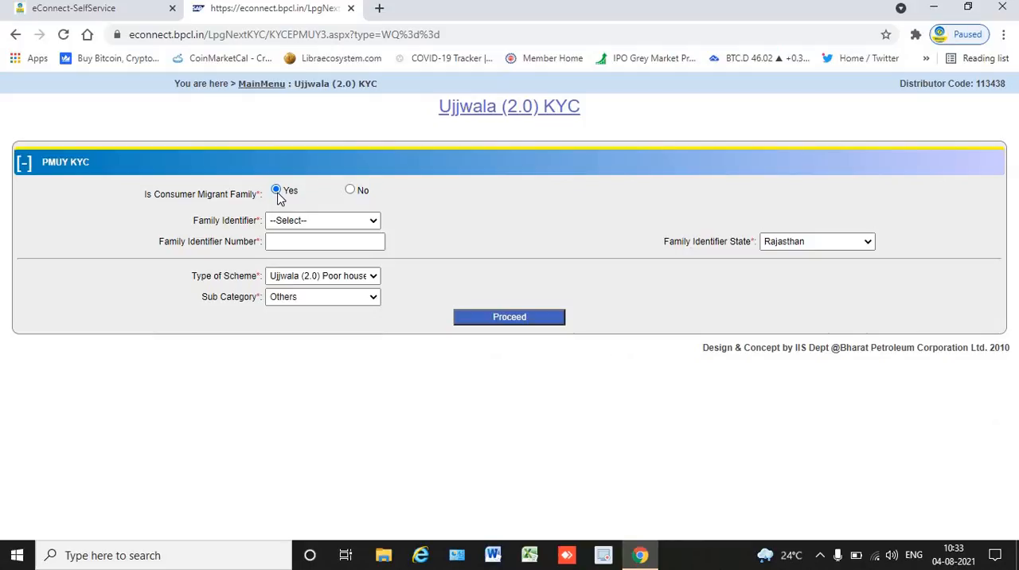
pyautogui.click(319, 222)
pyautogui.click(314, 249)
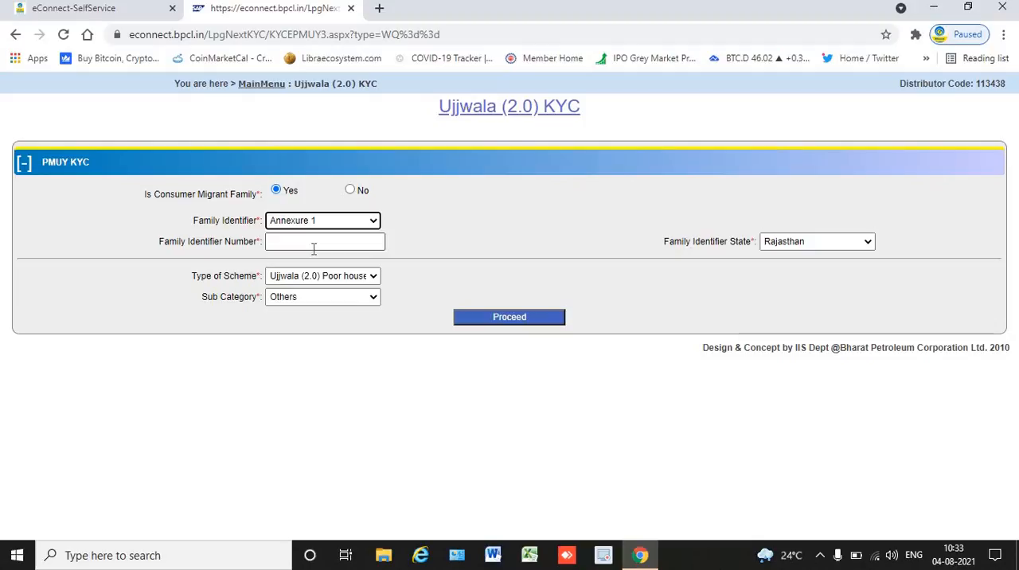
pyautogui.click(314, 249)
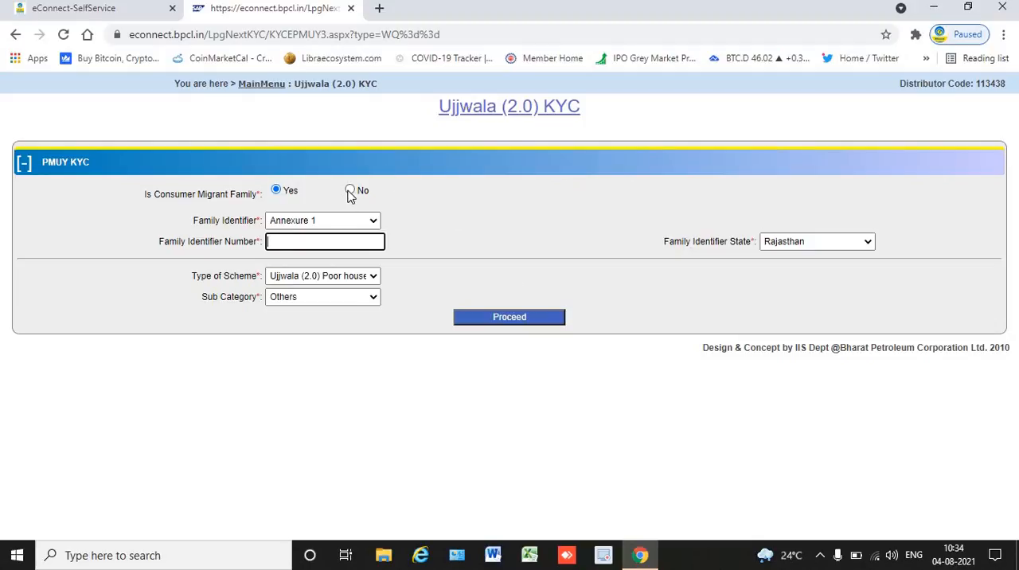
# Leave the Ujjwala (2.0) KYC form and return to the KYC main menu.
pyautogui.click(341, 279)
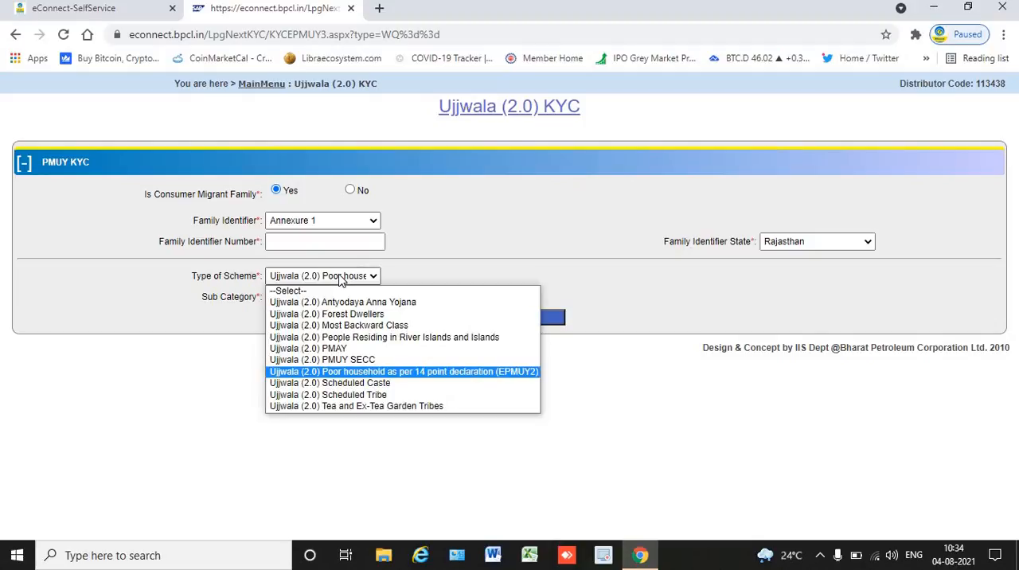
pyautogui.click(450, 234)
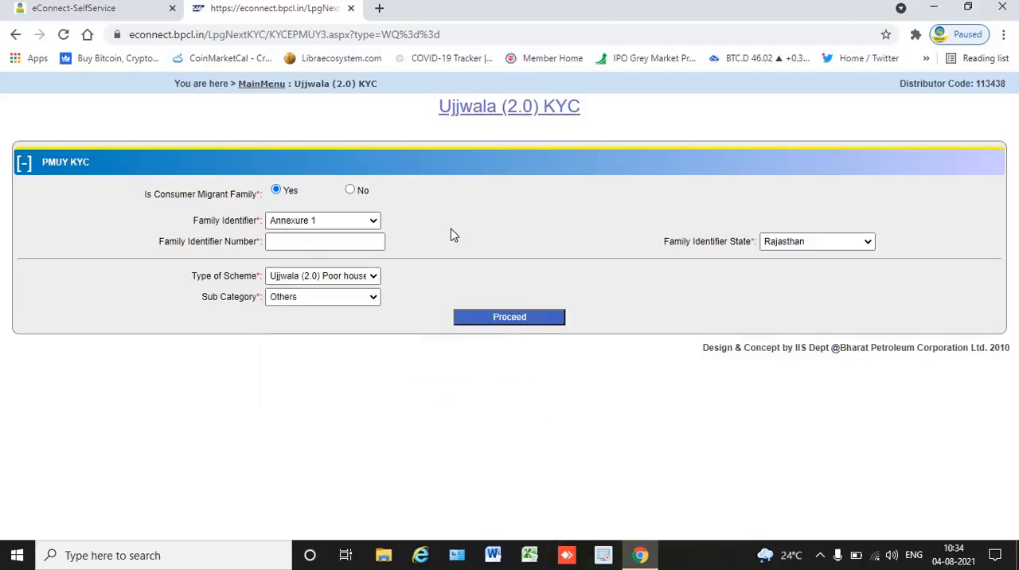
pyautogui.click(283, 90)
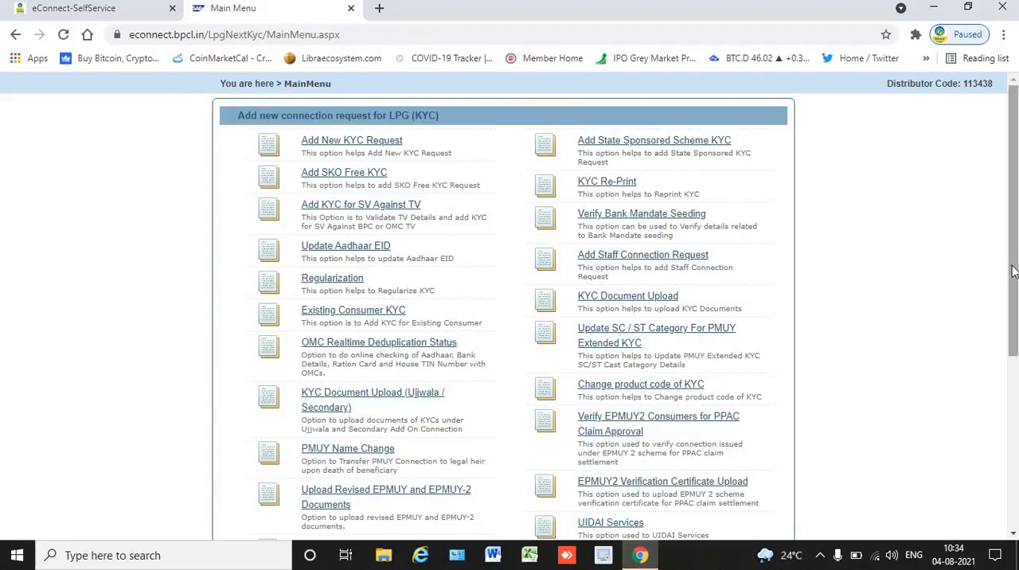
# Open the Ujjwala (2.0) Scheme form and set the type to New KYC with E-KYC.
pyautogui.scroll(-5, 1013, 239)
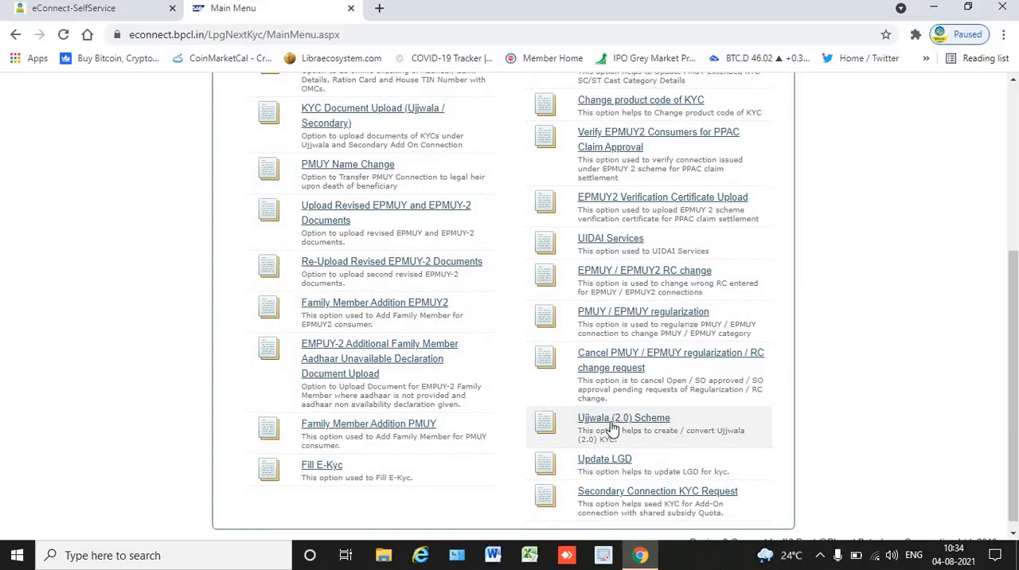
pyautogui.click(611, 421)
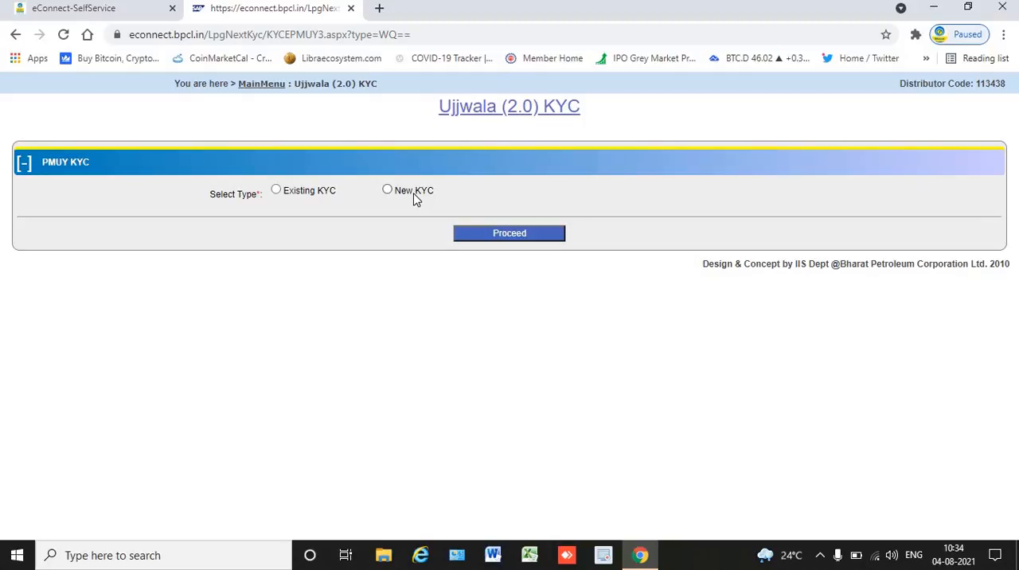
pyautogui.click(329, 194)
pyautogui.click(391, 191)
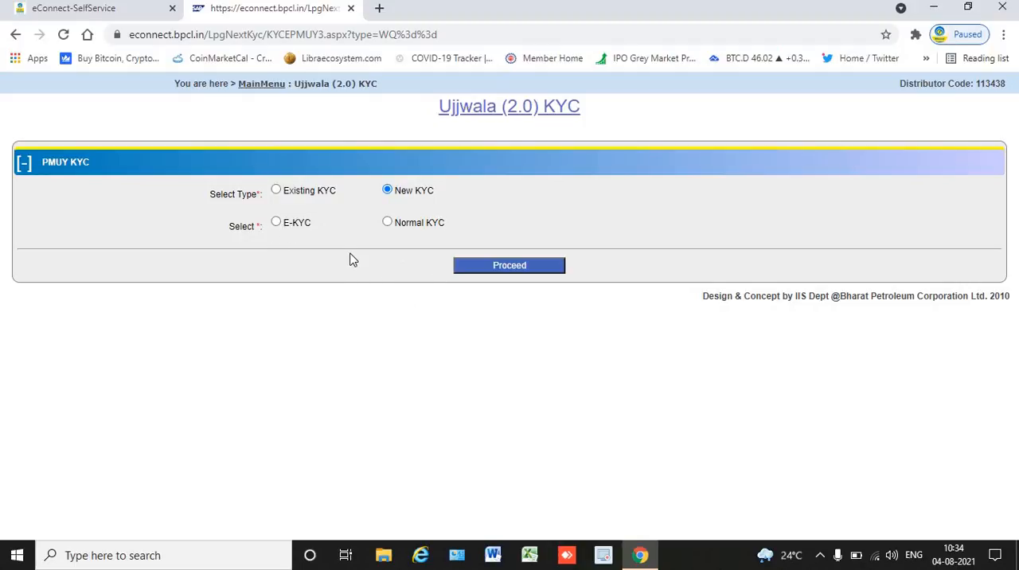
pyautogui.click(276, 222)
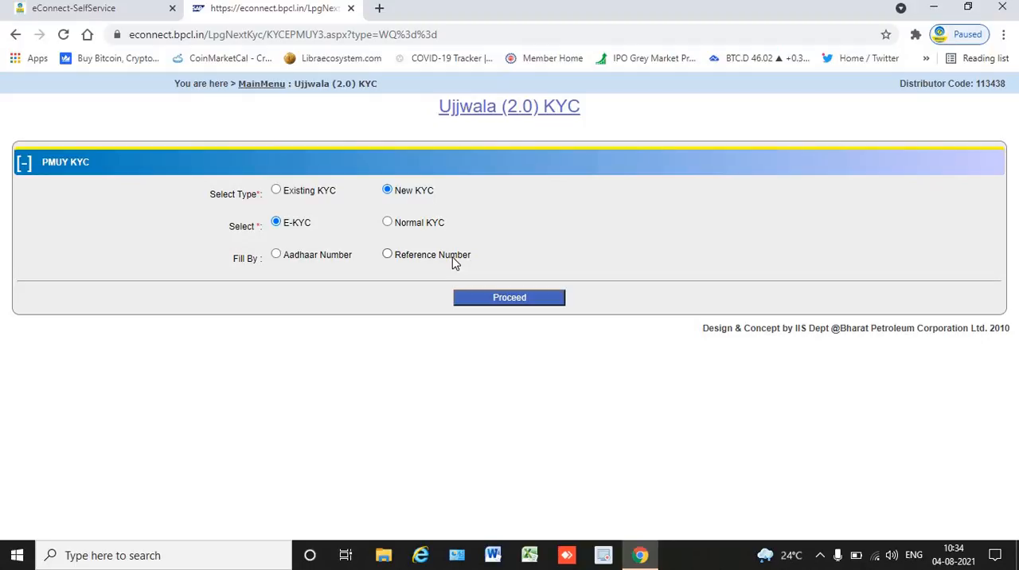
pyautogui.click(305, 254)
pyautogui.click(311, 291)
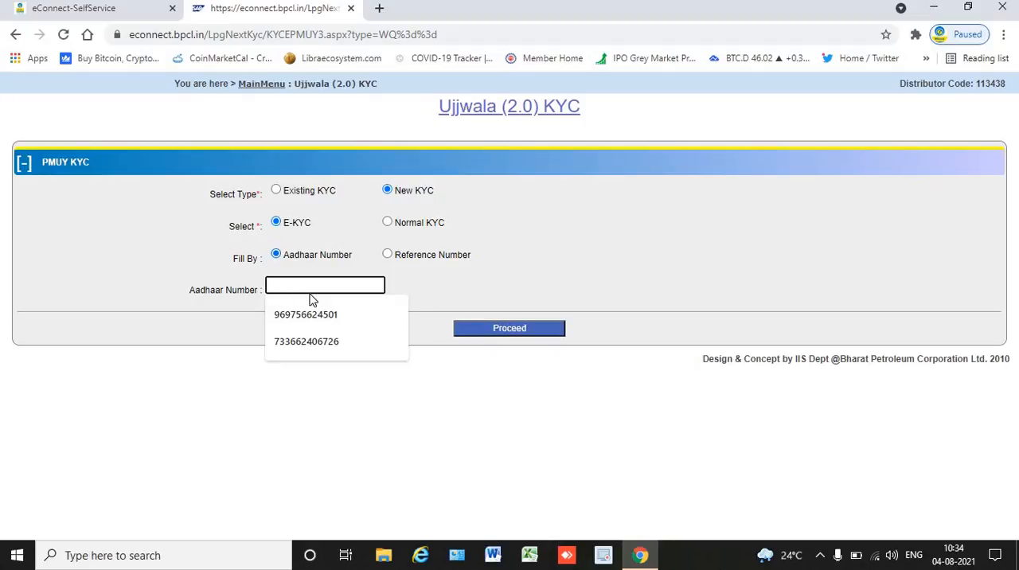
pyautogui.click(412, 408)
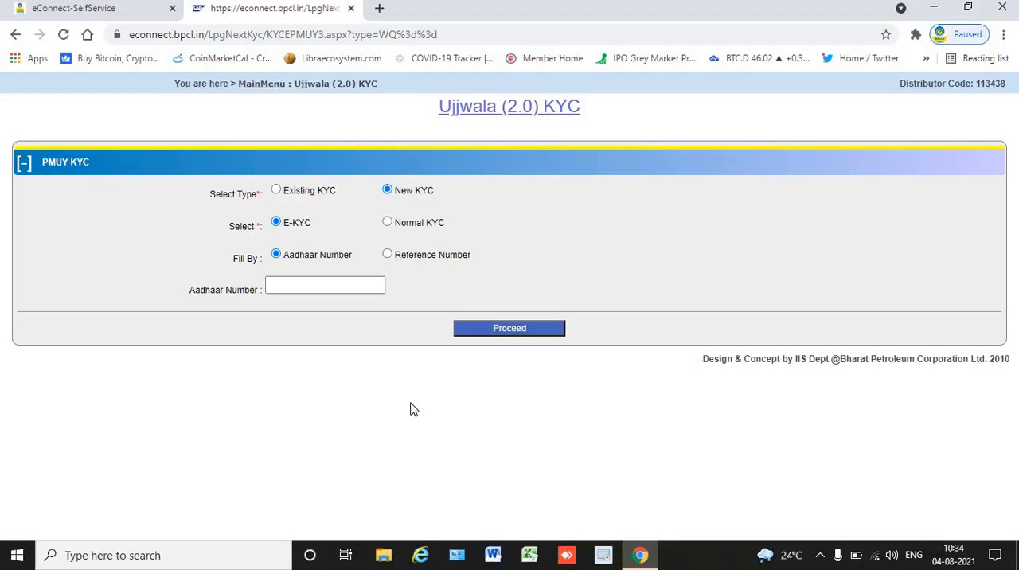
# Set the e-KYC to be filled by Reference Number and open the page for generating a reference key.
pyautogui.click(428, 257)
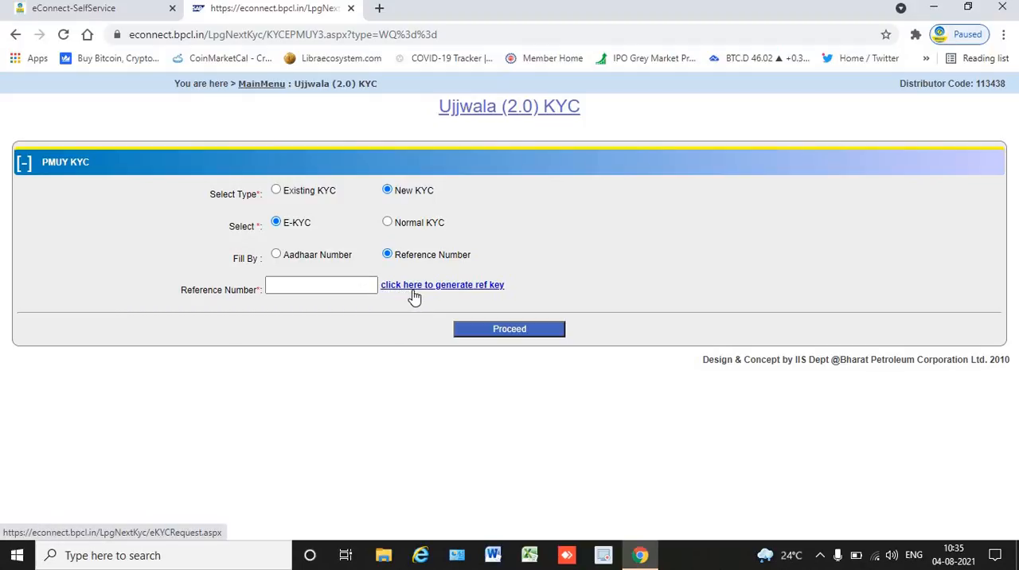
pyautogui.click(413, 294)
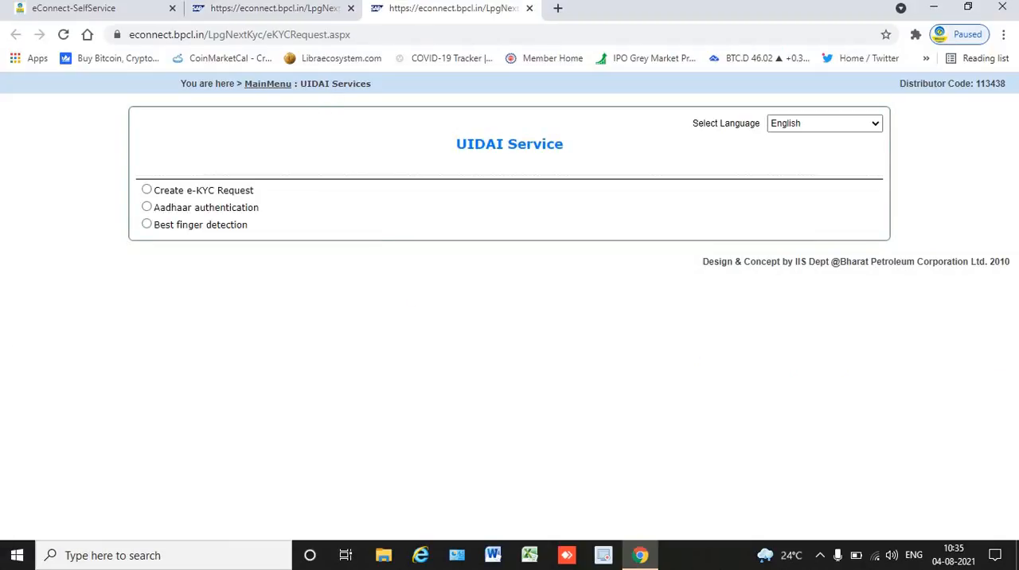
# Compare the opened reference key page with the UIDAI Services option in the KYC main menu.
pyautogui.click(296, 10)
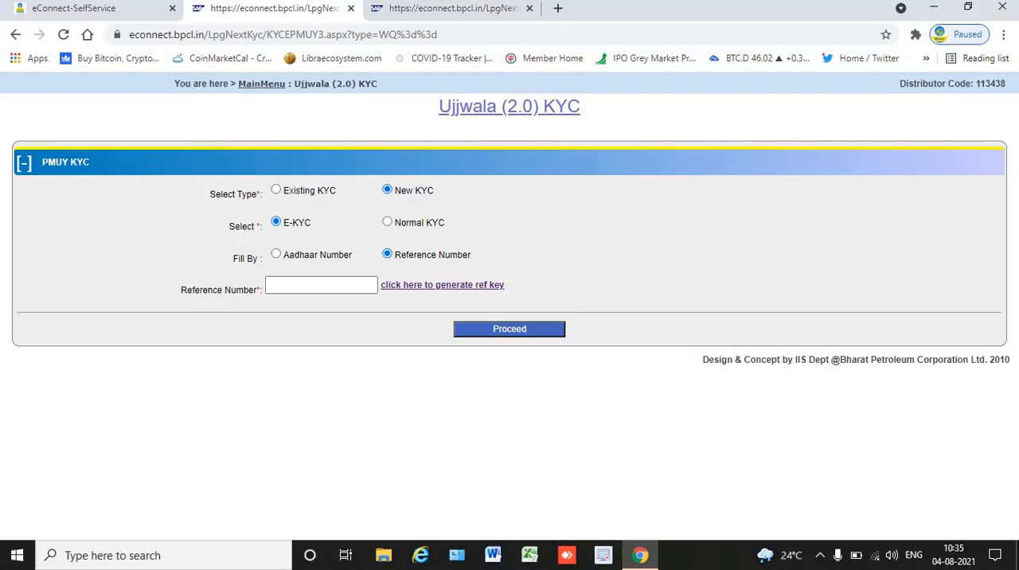
pyautogui.click(144, 5)
pyautogui.moveTo(146, 143)
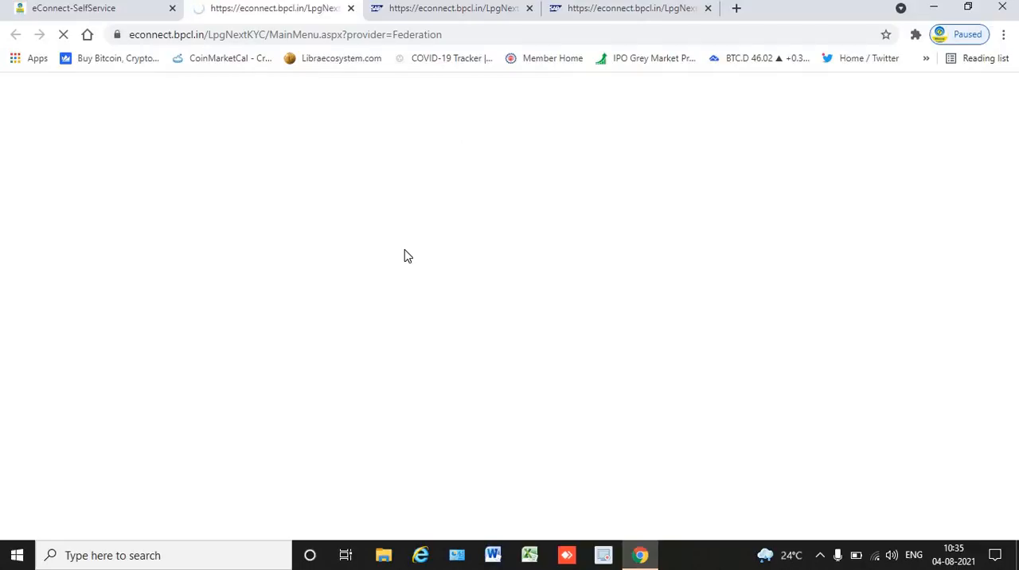
pyautogui.scroll(-4, 404, 249)
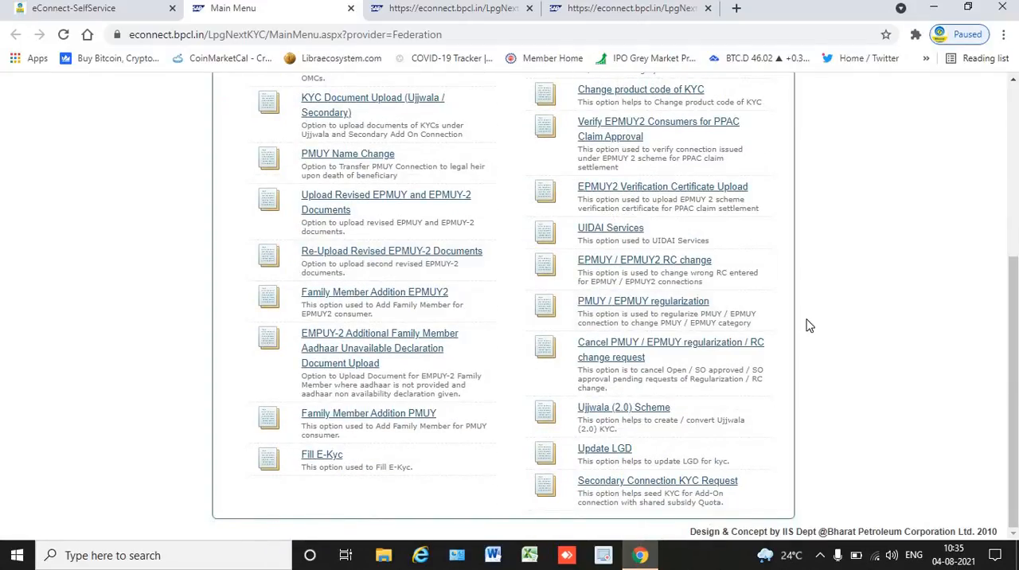
pyautogui.click(473, 18)
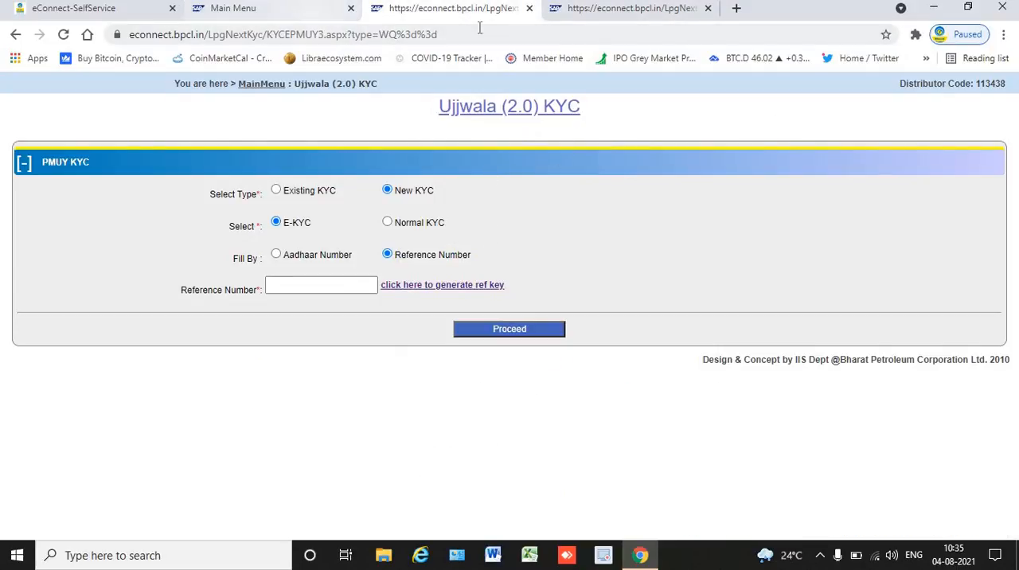
pyautogui.click(601, 19)
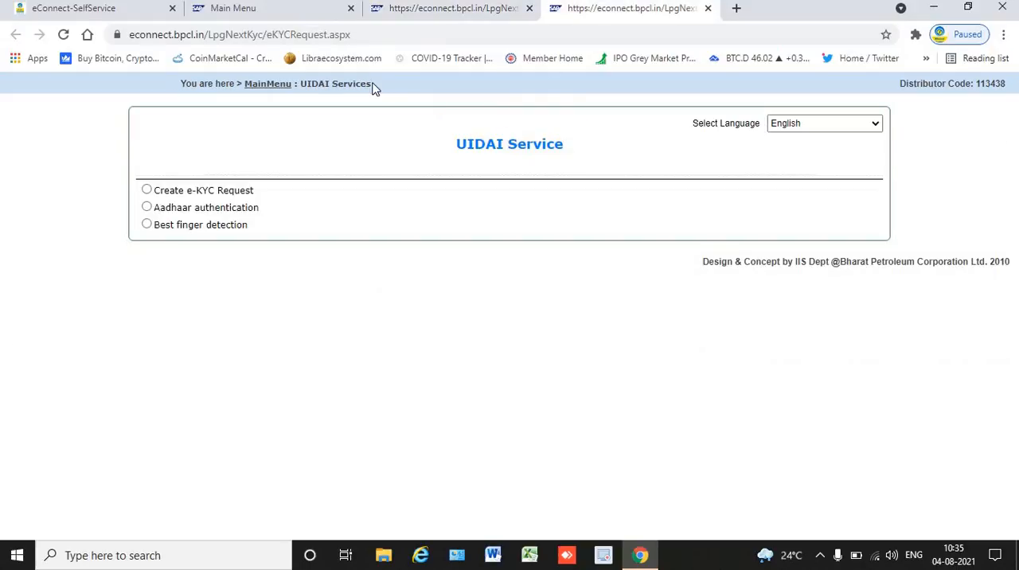
pyautogui.moveTo(373, 87); pyautogui.dragTo(306, 80)
pyautogui.click(309, 134)
pyautogui.click(310, 9)
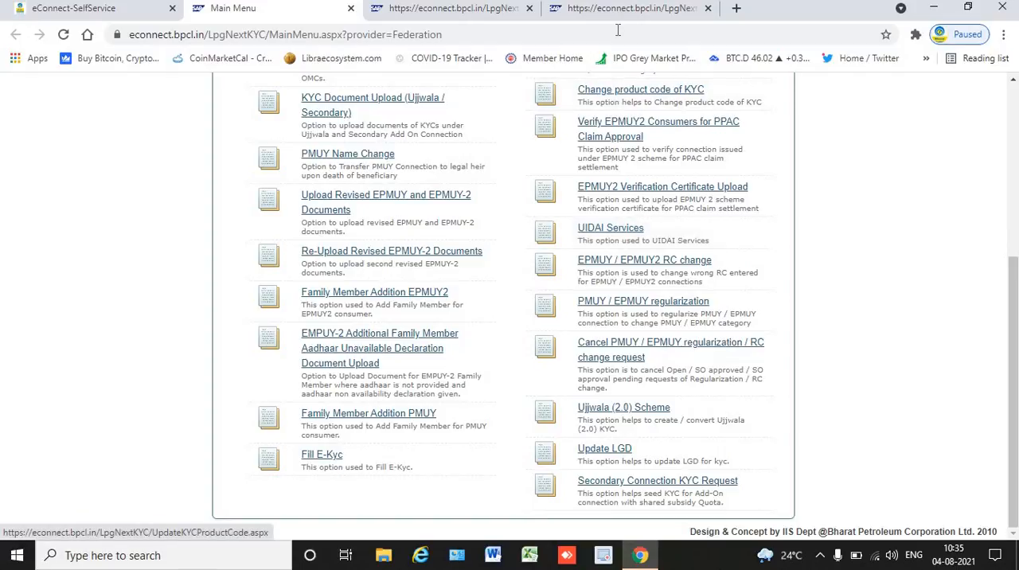
pyautogui.click(628, 8)
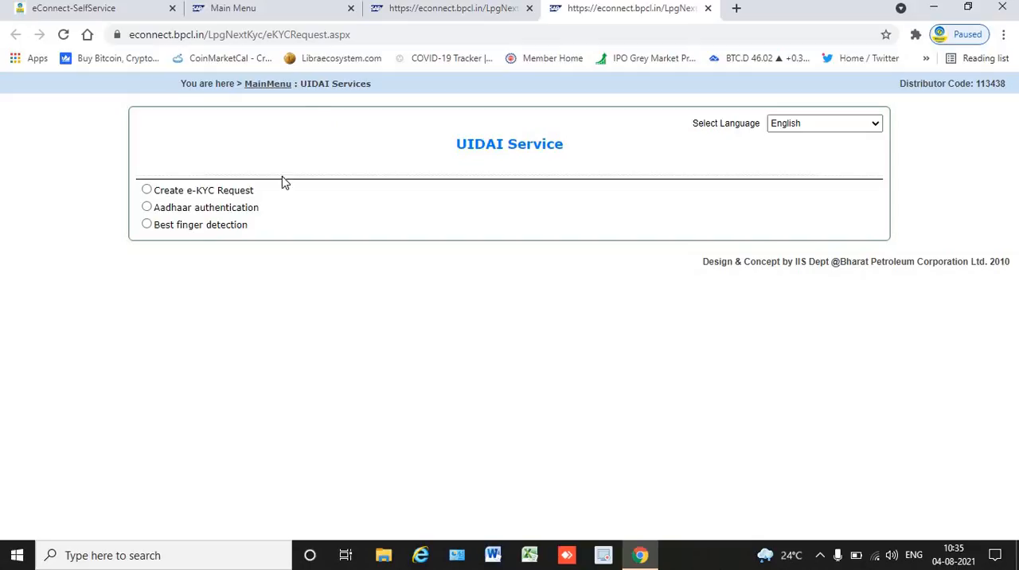
# Choose Create e-KYC Request, accept the Aadhaar consent declaration and submit the request.
pyautogui.click(243, 191)
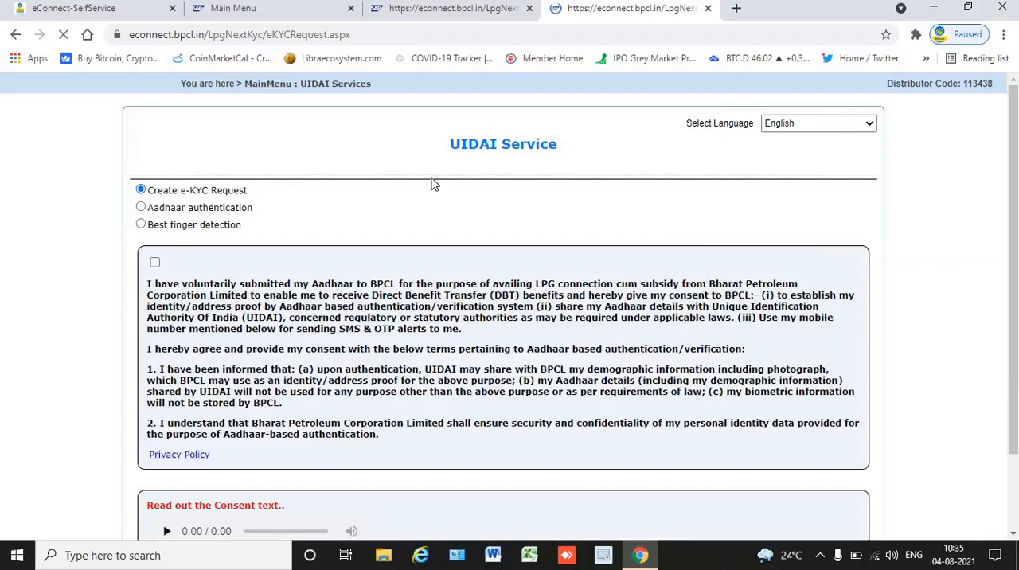
pyautogui.click(155, 261)
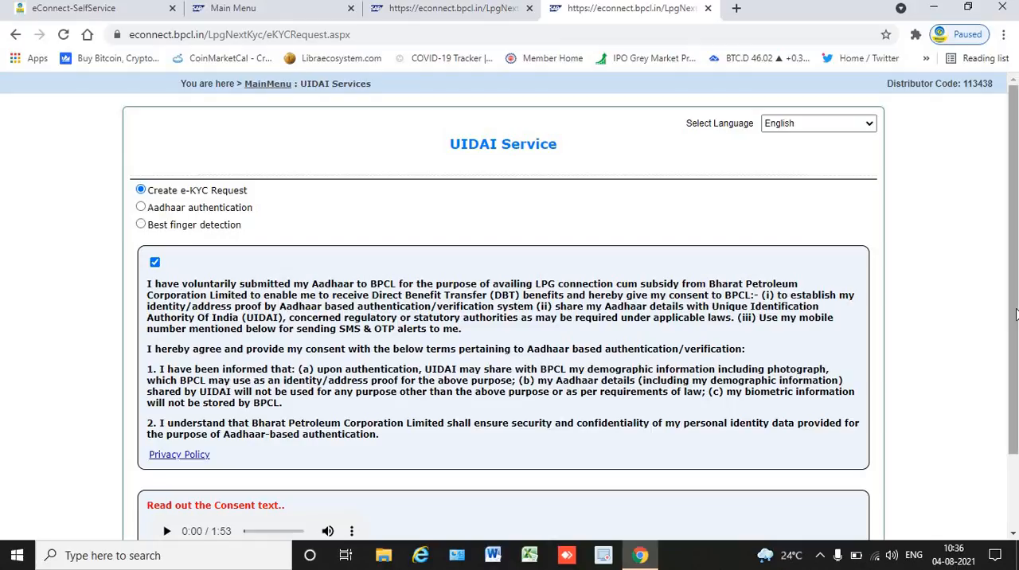
pyautogui.scroll(-2, 1013, 318)
pyautogui.click(514, 488)
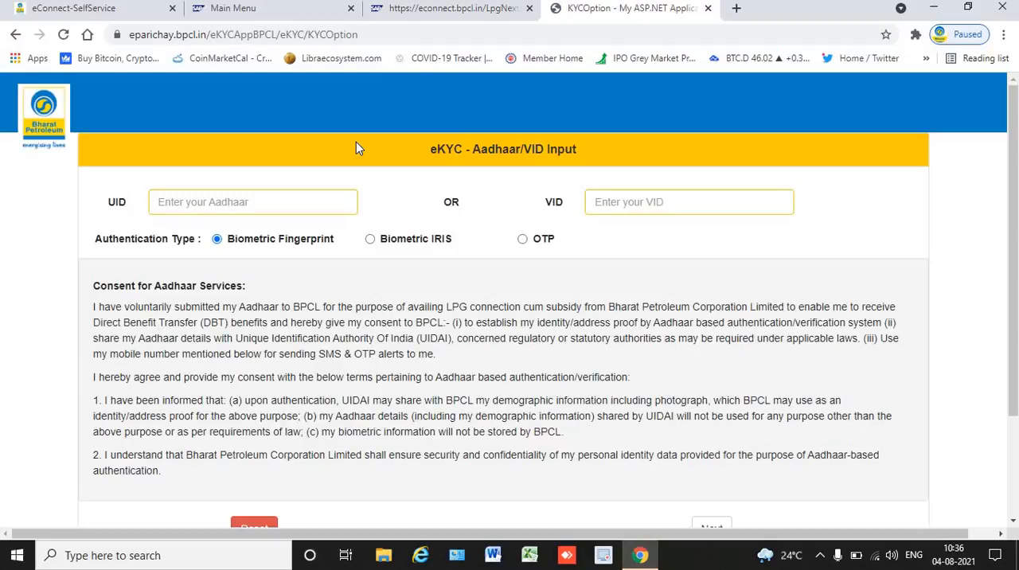
# Enter the consumer's Aadhaar number as the UID and continue to Biometric Fingerprint authentication.
pyautogui.click(318, 203)
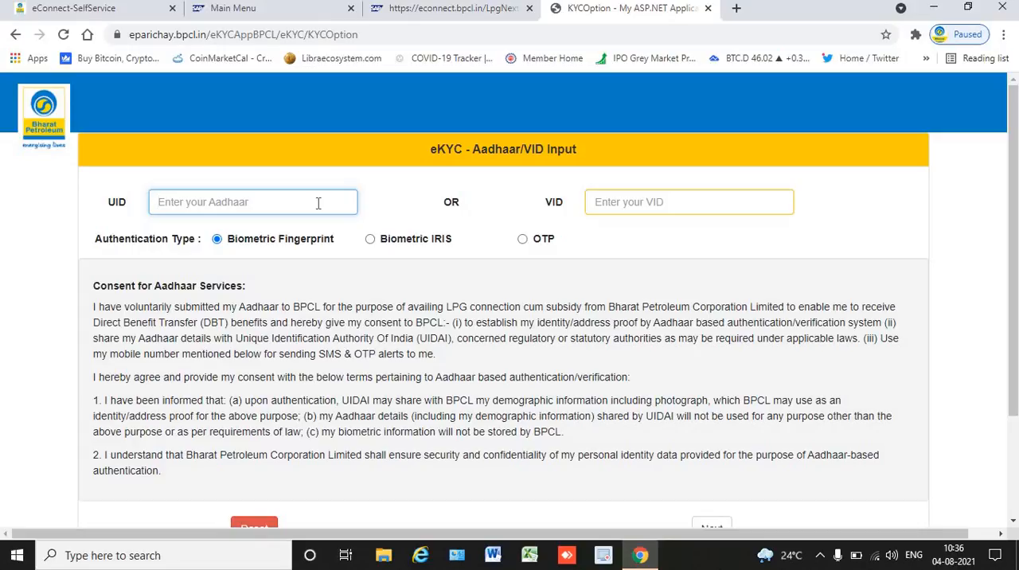
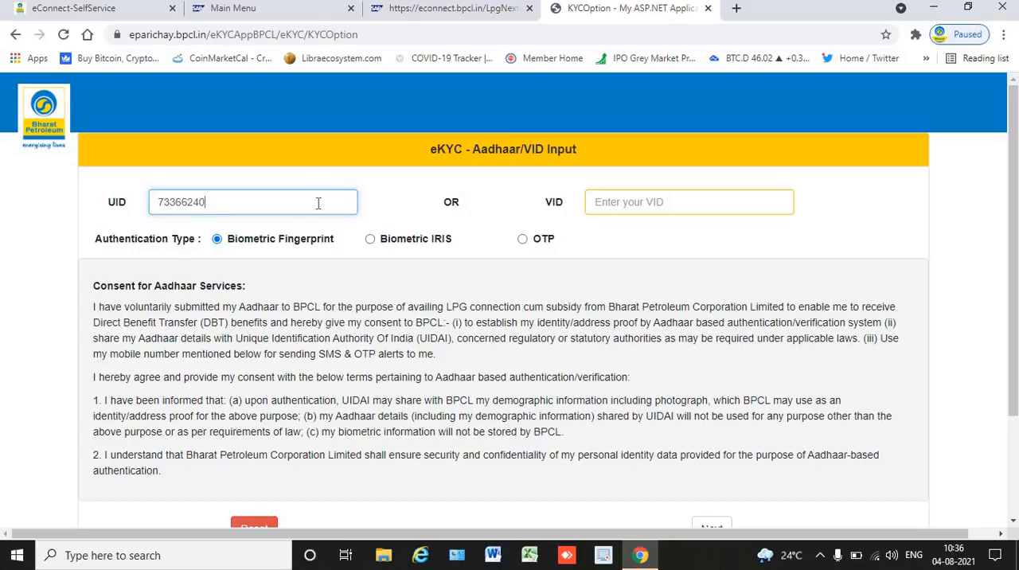
pyautogui.moveTo(1013, 233); pyautogui.dragTo(1011, 333)
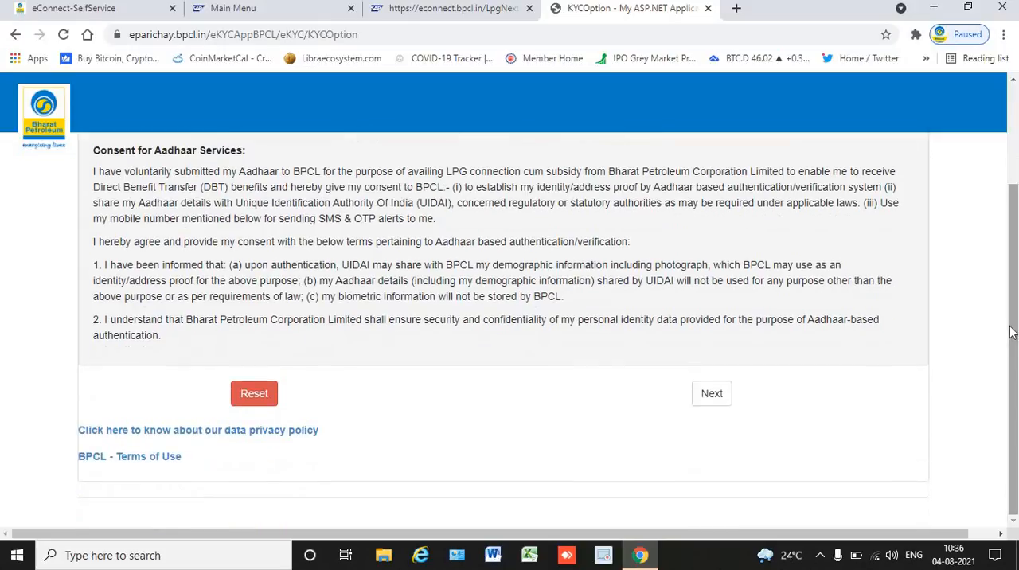
pyautogui.click(714, 396)
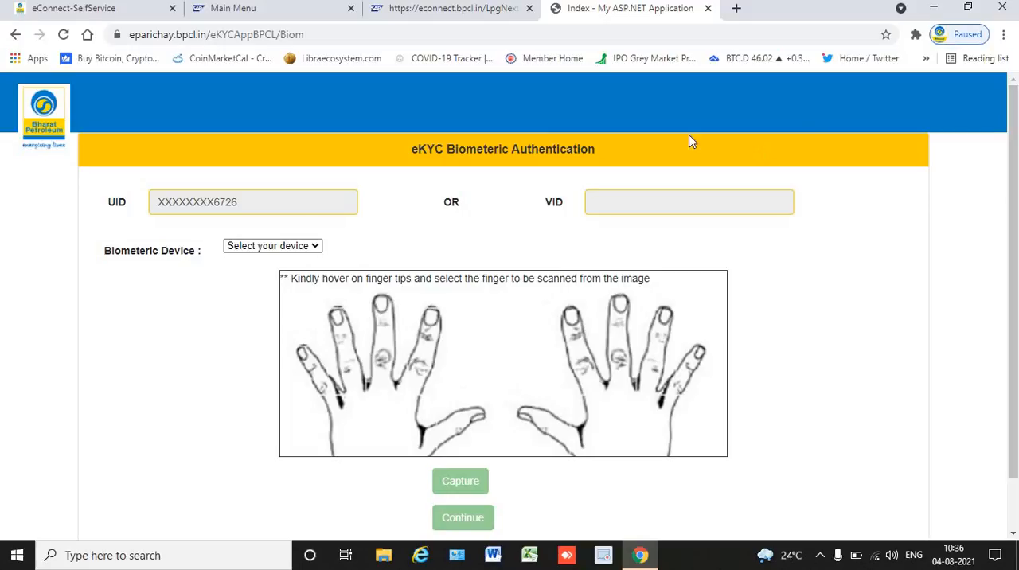
# Try to set the biometric device to Mantra RD and dismiss the device alert.
pyautogui.click(288, 248)
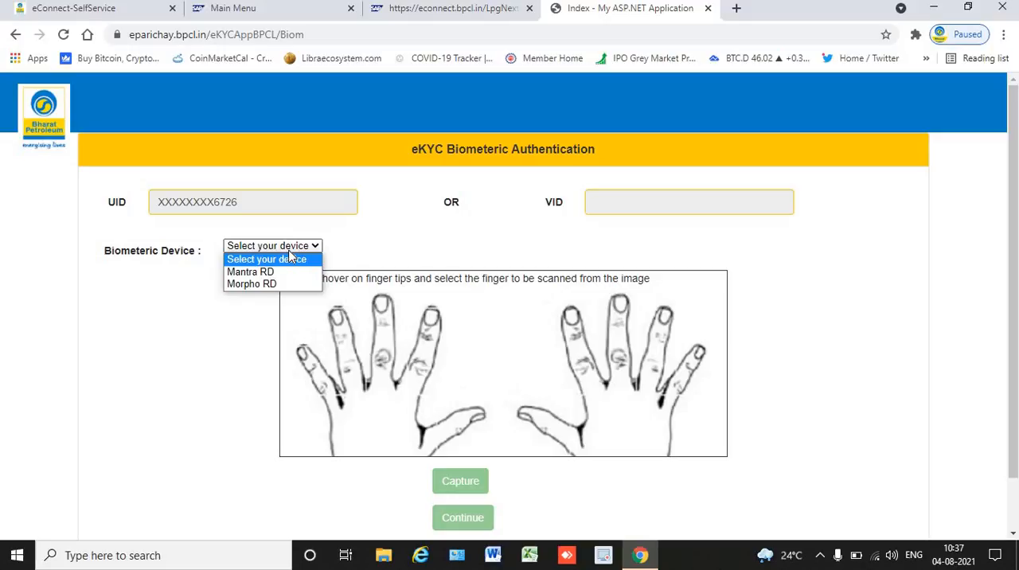
pyautogui.click(291, 256)
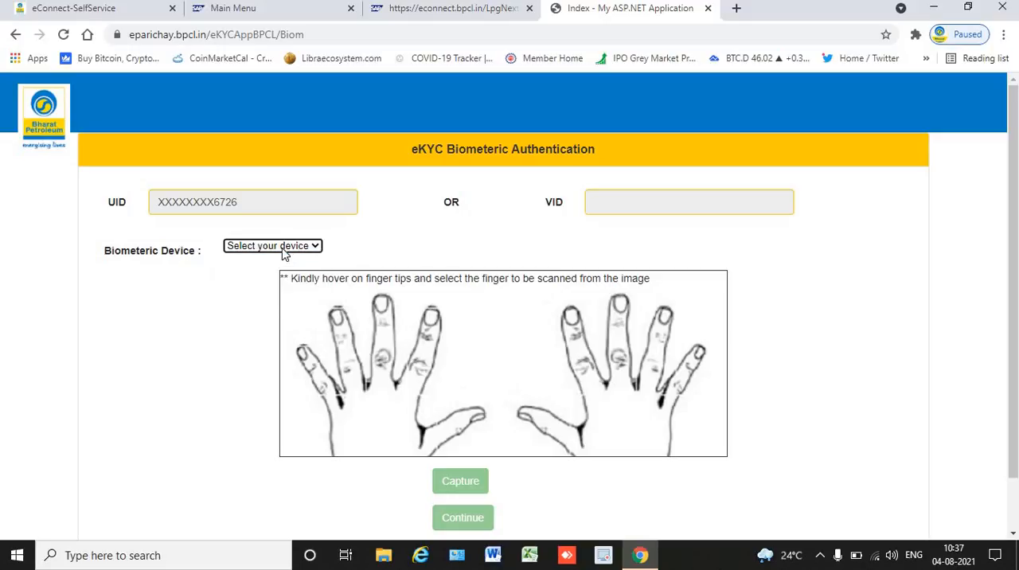
pyautogui.click(283, 248)
pyautogui.click(268, 275)
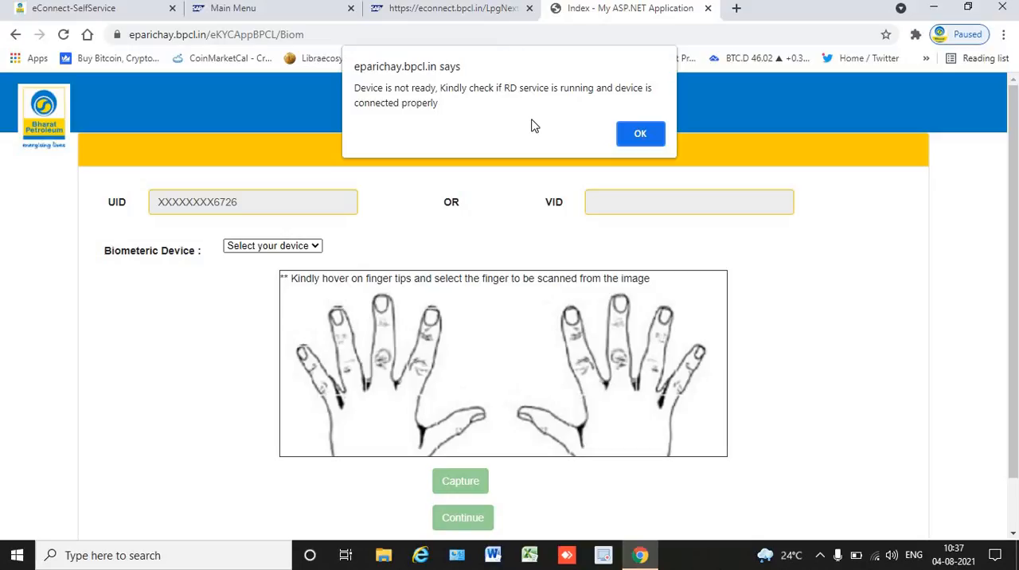
pyautogui.click(641, 133)
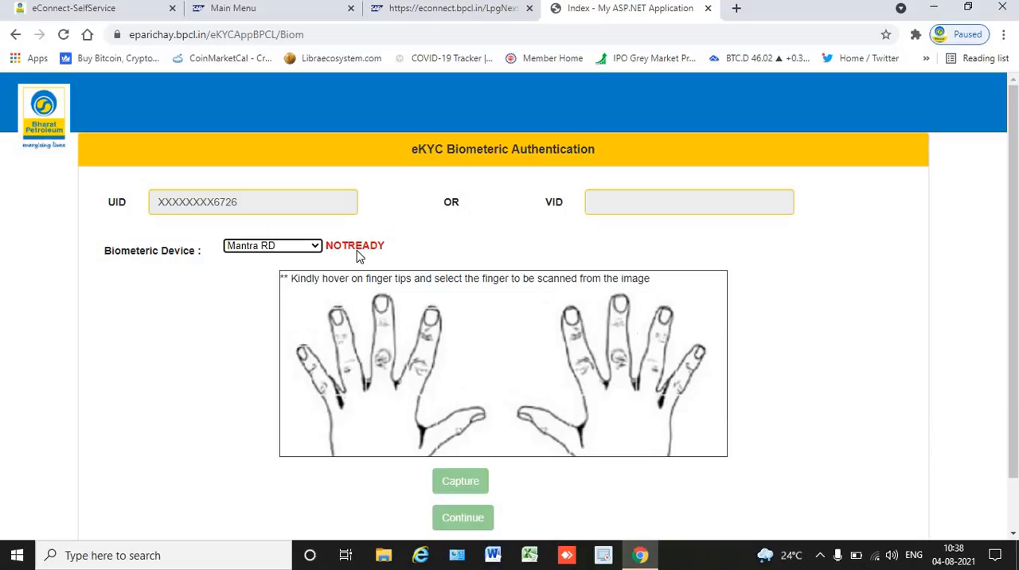
# Try switching the biometric device to Morpho RD and dismiss the resulting alerts.
pyautogui.click(304, 246)
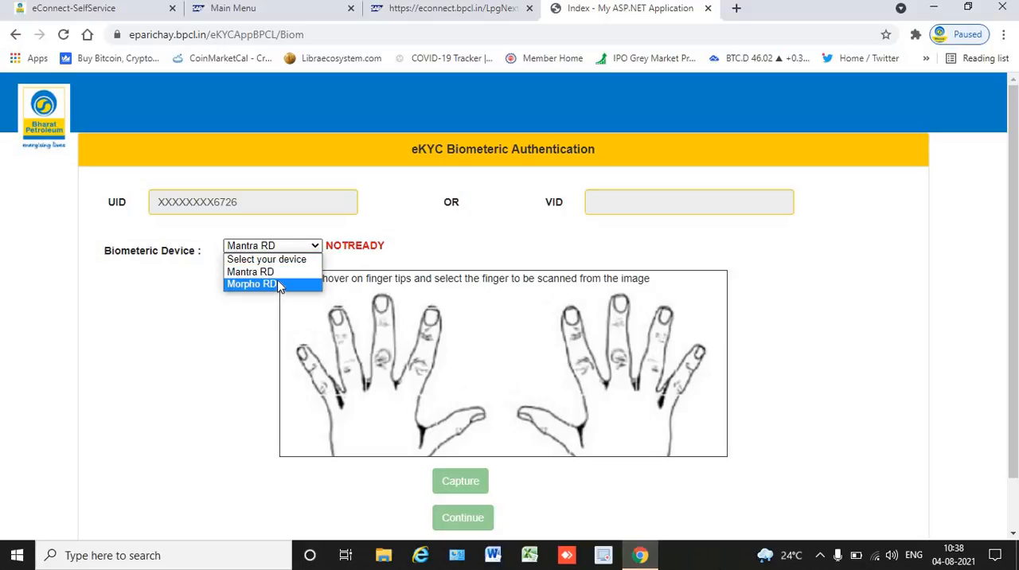
pyautogui.click(279, 271)
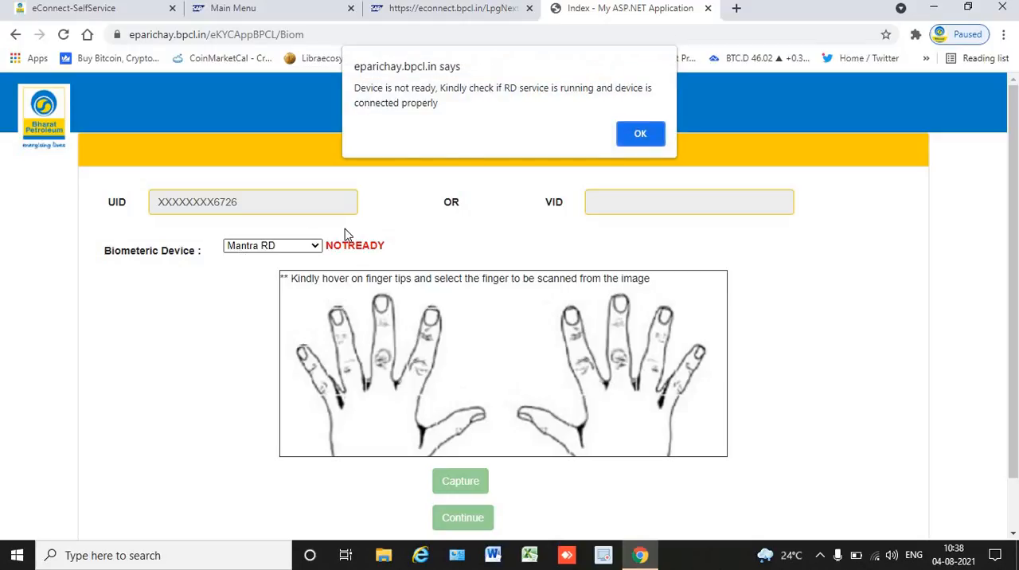
pyautogui.click(637, 132)
pyautogui.press('Return')
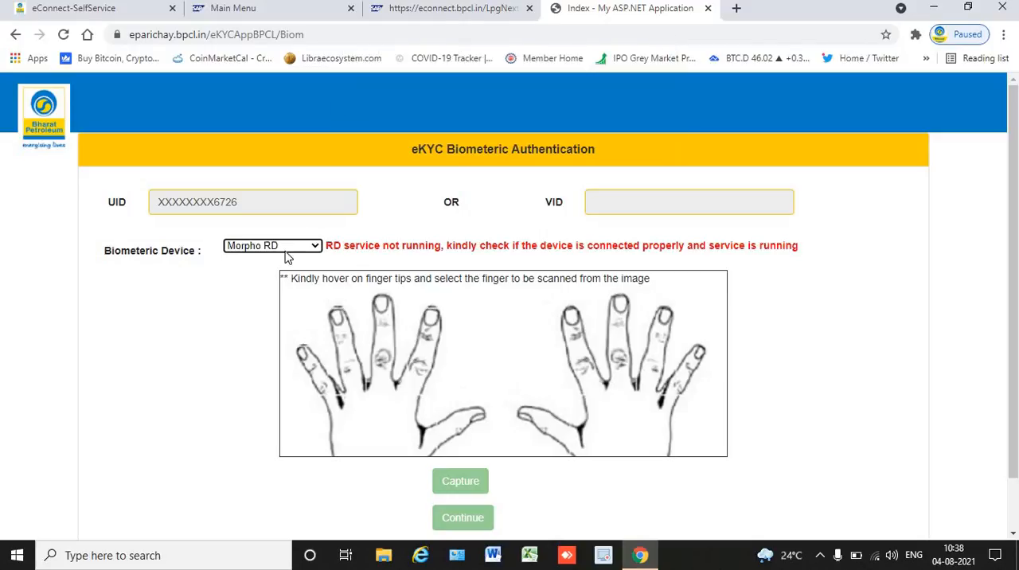
# Set the biometric device to Mantra RD and select the left hand's thumb as the finger to scan.
pyautogui.click(288, 248)
pyautogui.click(269, 284)
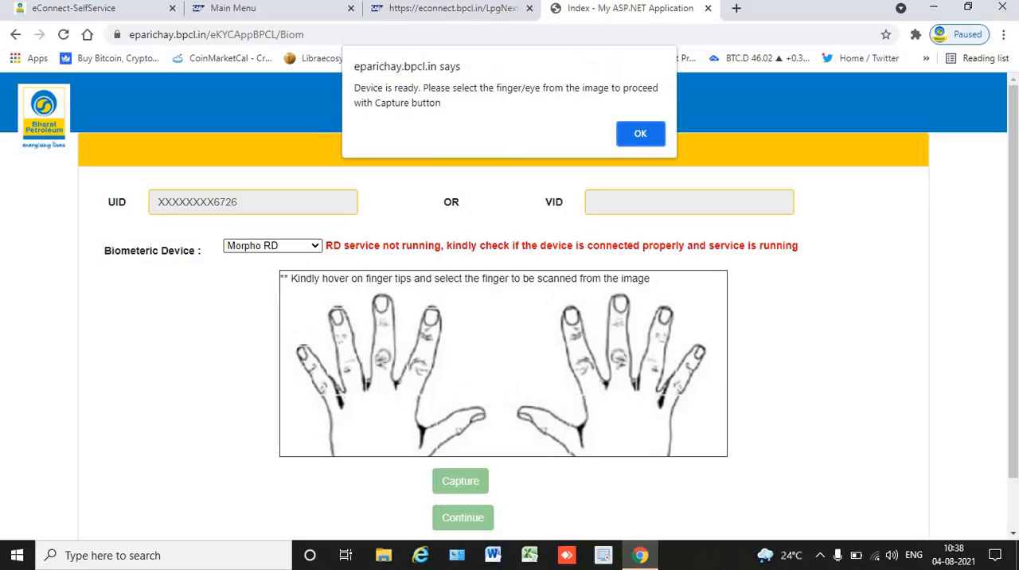
pyautogui.click(647, 135)
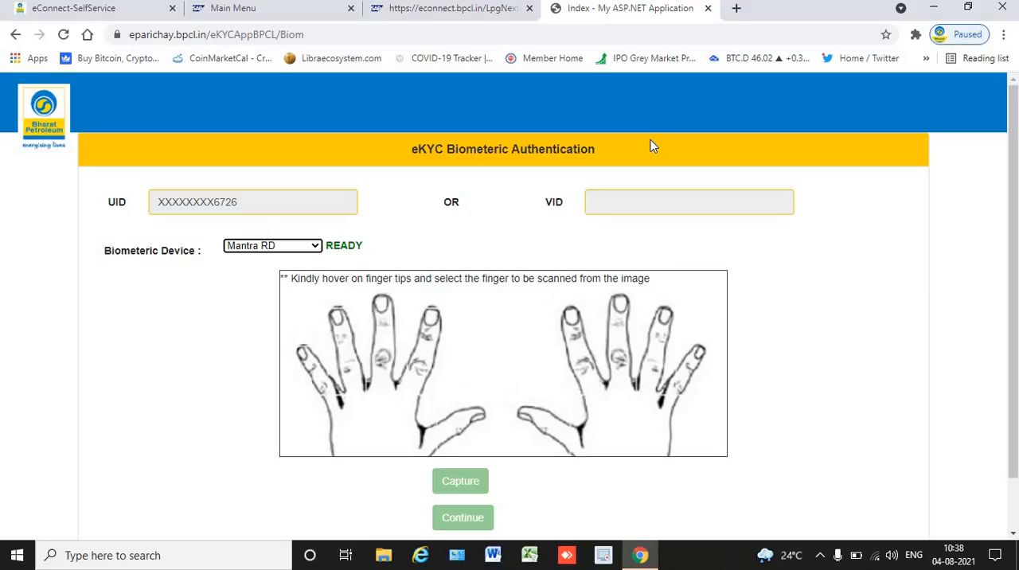
pyautogui.click(862, 269)
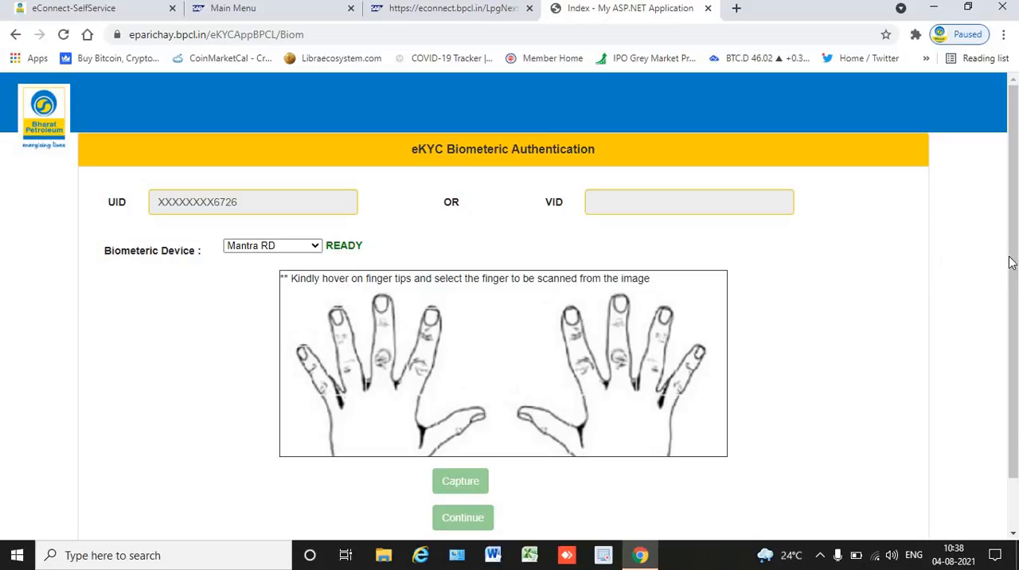
pyautogui.scroll(-1, 1011, 263)
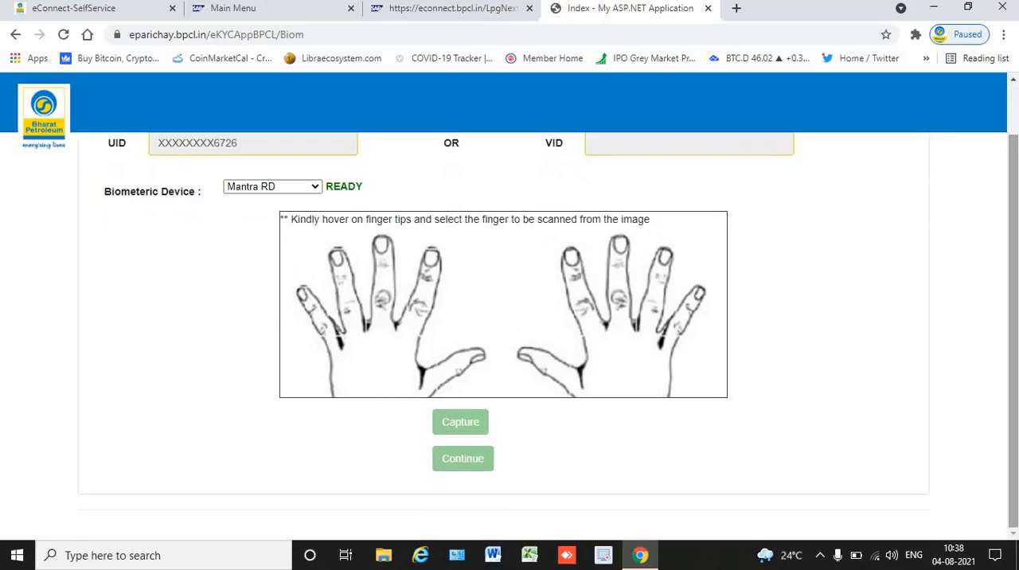
pyautogui.scroll(1, 1011, 263)
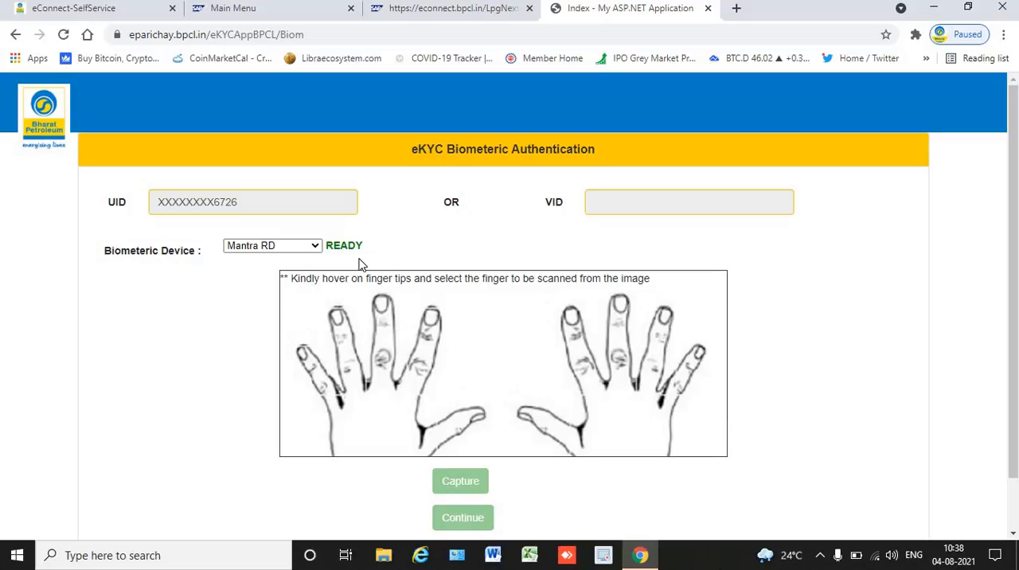
pyautogui.click(474, 417)
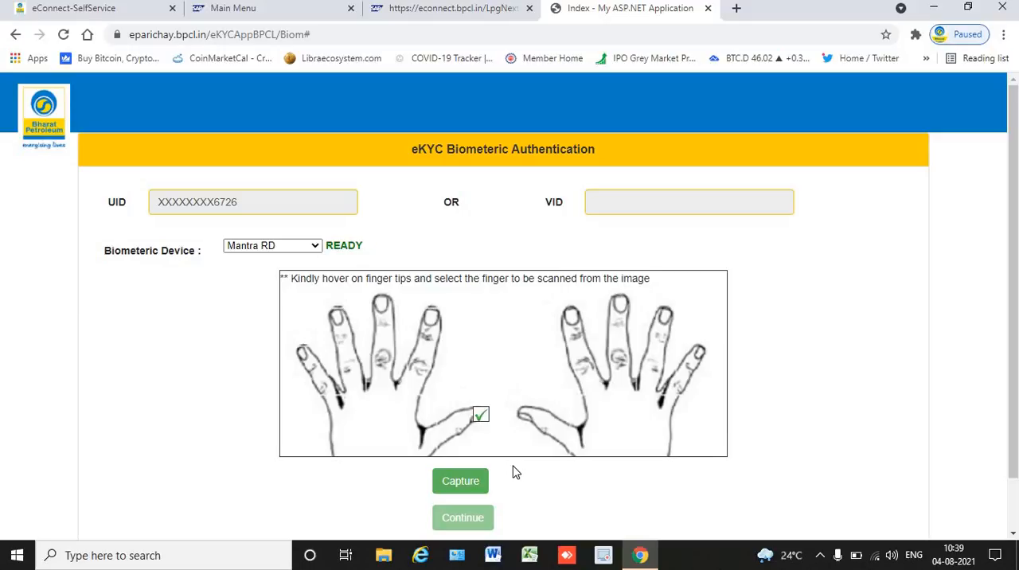
# Try to capture the selected fingerprint and close the eKYC biometric authentication page.
pyautogui.click(465, 489)
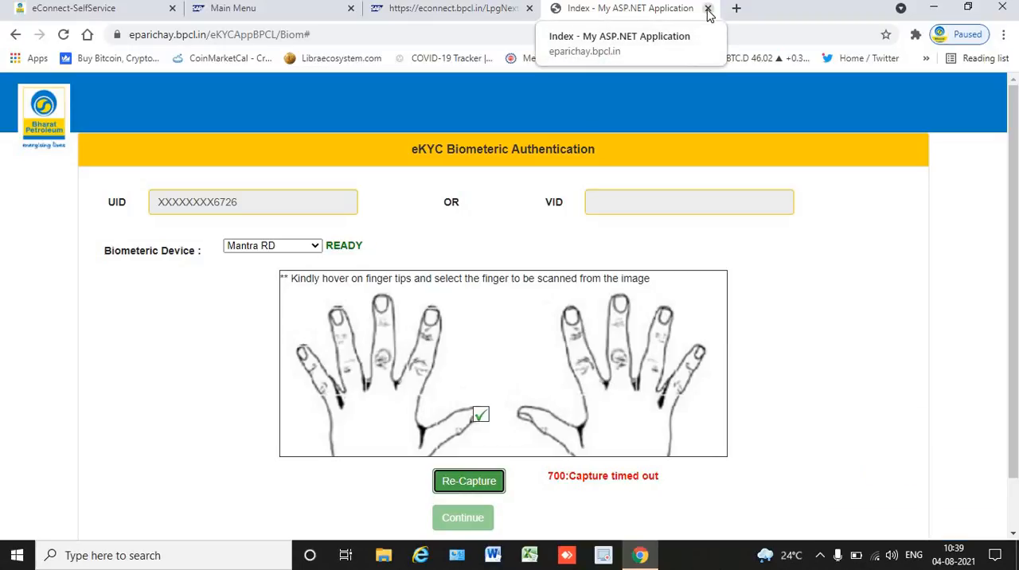
pyautogui.click(708, 9)
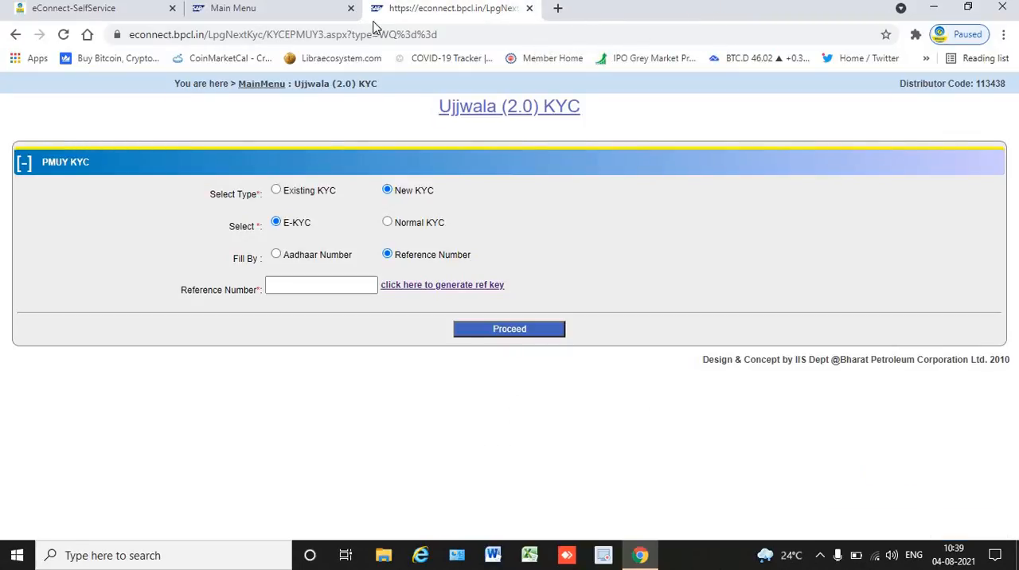
# Open the Fill E-Kyc page from the KYC main menu to view its list of reference keys.
pyautogui.click(298, 14)
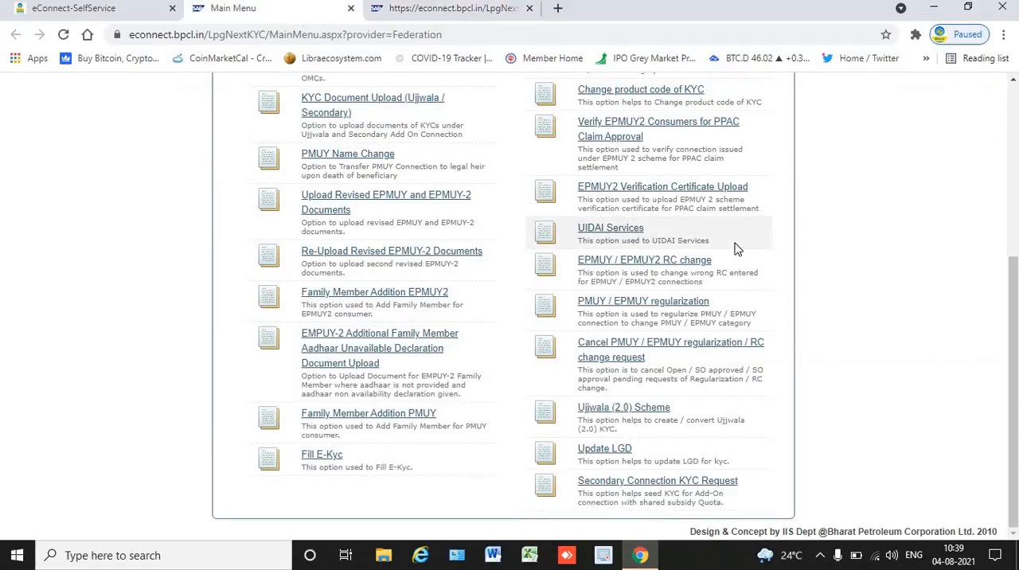
pyautogui.click(317, 464)
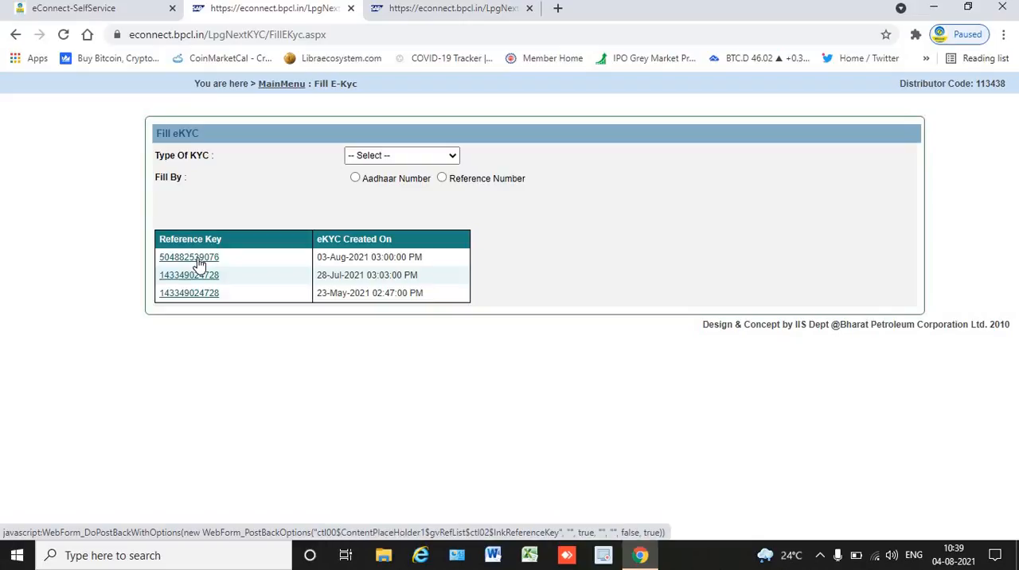
# Try to proceed with the new Ujjwala (2.0) E-KYC by the consumer's Aadhaar number, and clear the Aadhaar Number field.
pyautogui.click(480, 16)
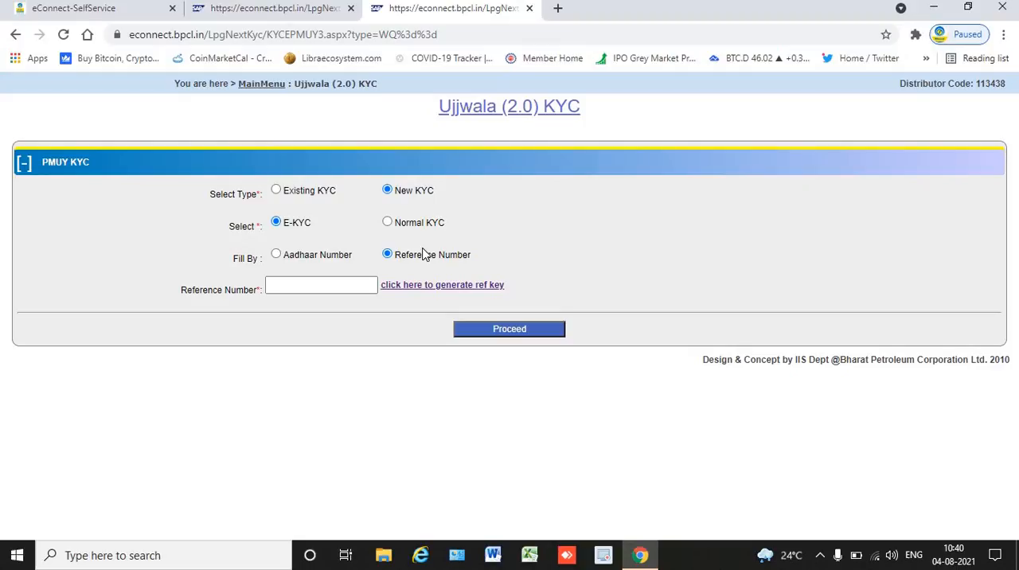
pyautogui.click(336, 255)
pyautogui.click(316, 284)
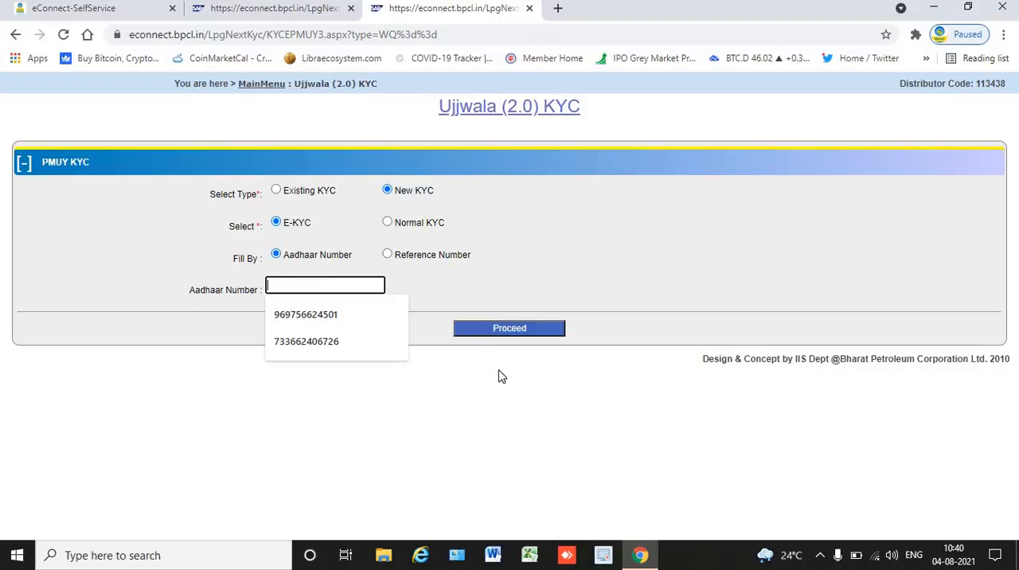
pyautogui.click(390, 342)
pyautogui.click(538, 324)
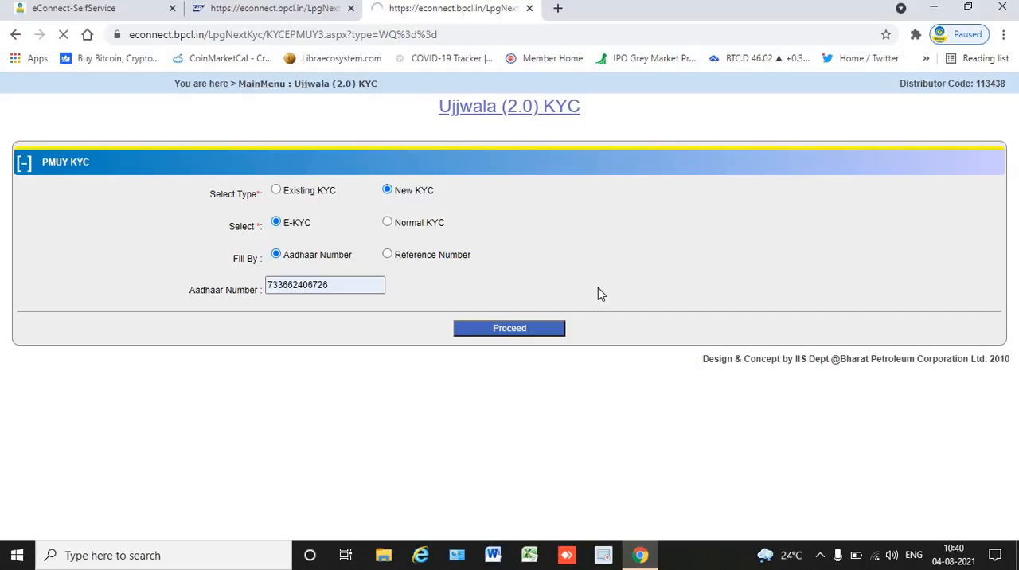
pyautogui.click(341, 287)
pyautogui.press('BackSpace')
pyautogui.press('BackSpace')
pyautogui.press('BackSpace')
pyautogui.press('BackSpace')
pyautogui.press('BackSpace')
pyautogui.press('BackSpace')
pyautogui.press('BackSpace')
pyautogui.press('BackSpace')
pyautogui.press('BackSpace')
pyautogui.press('BackSpace')
pyautogui.press('BackSpace')
pyautogui.press('BackSpace')
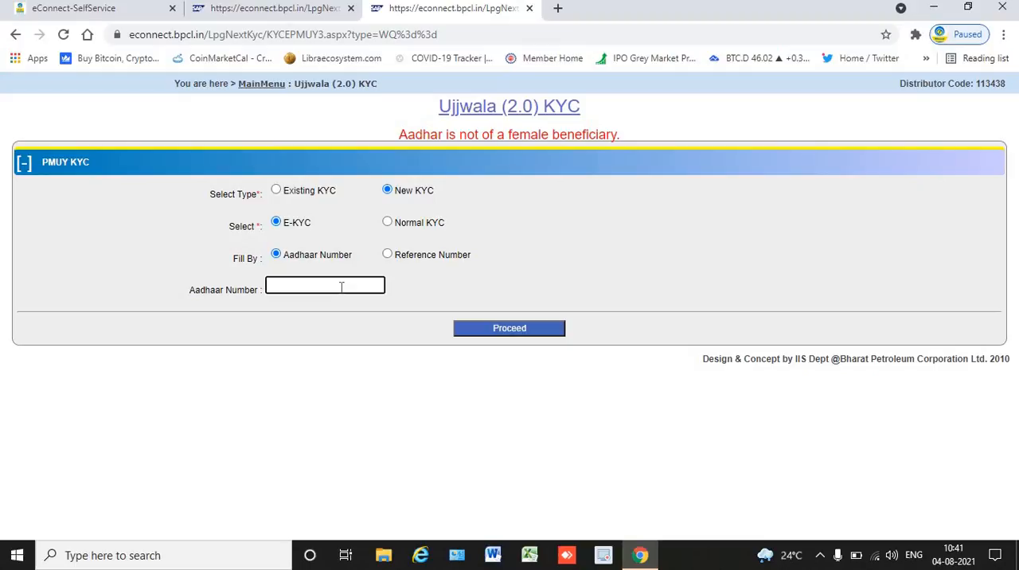
# Switch the Ujjwala (2.0) KYC type to Existing KYC, proceed, and open the first record in the list.
pyautogui.click(333, 194)
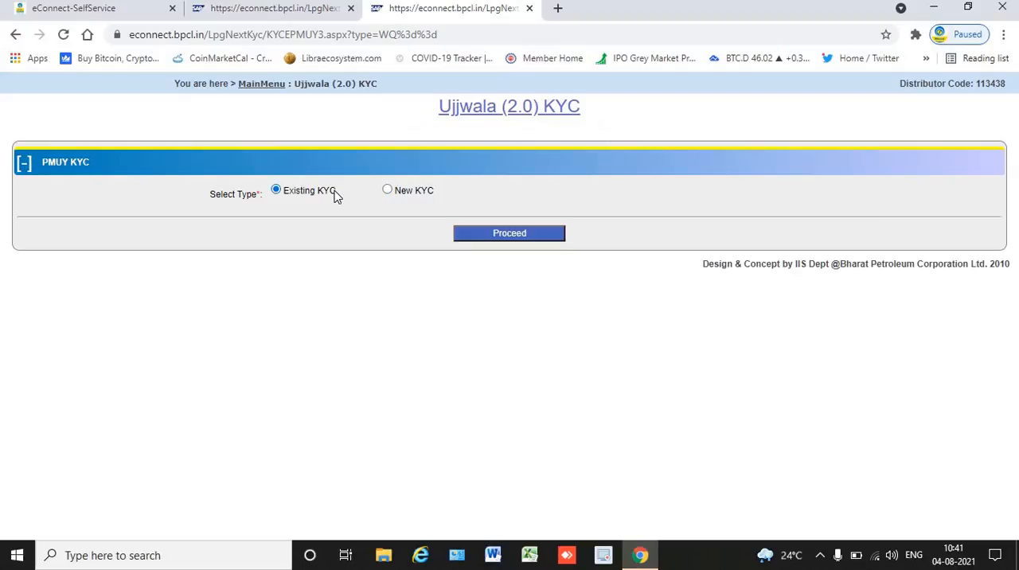
pyautogui.click(488, 236)
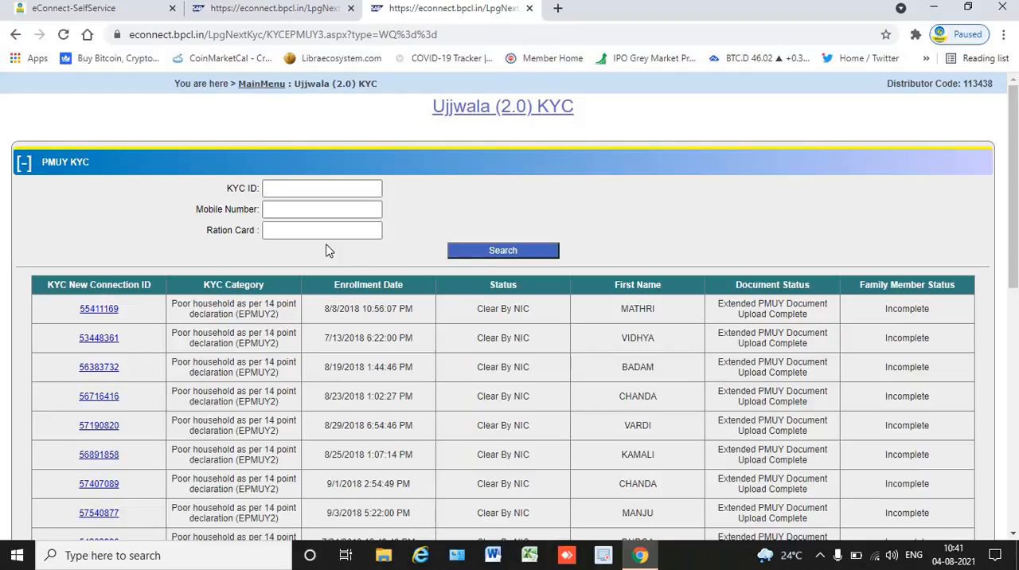
pyautogui.click(95, 312)
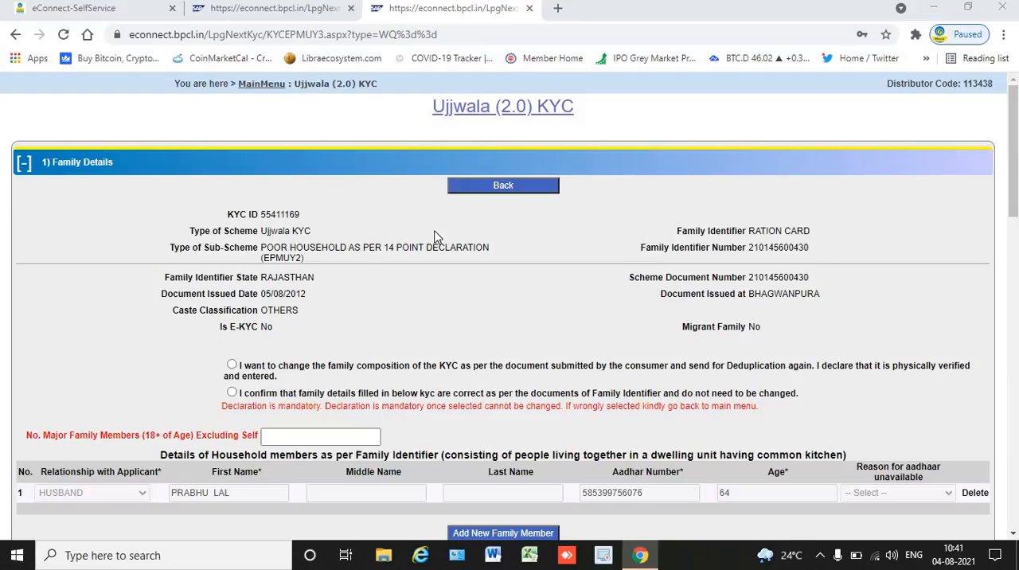
# Select the declaration to change the KYC's family composition and send it for deduplication again.
pyautogui.moveTo(1016, 131)
pyautogui.mouseDown()
pyautogui.moveTo(1015, 149)
pyautogui.moveTo(1015, 111)
pyautogui.mouseUp()
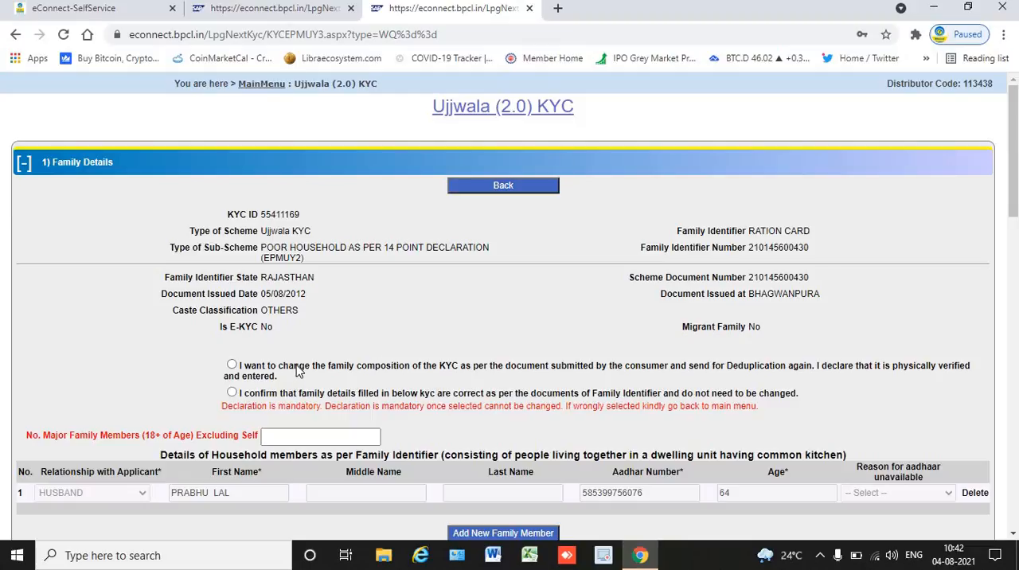
pyautogui.click(298, 370)
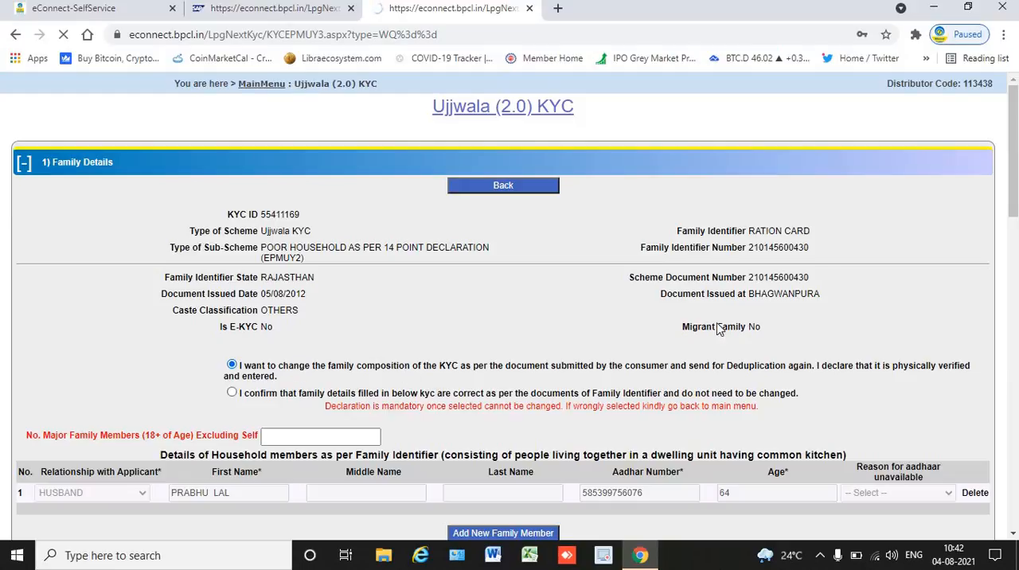
pyautogui.moveTo(1014, 196); pyautogui.dragTo(1014, 234)
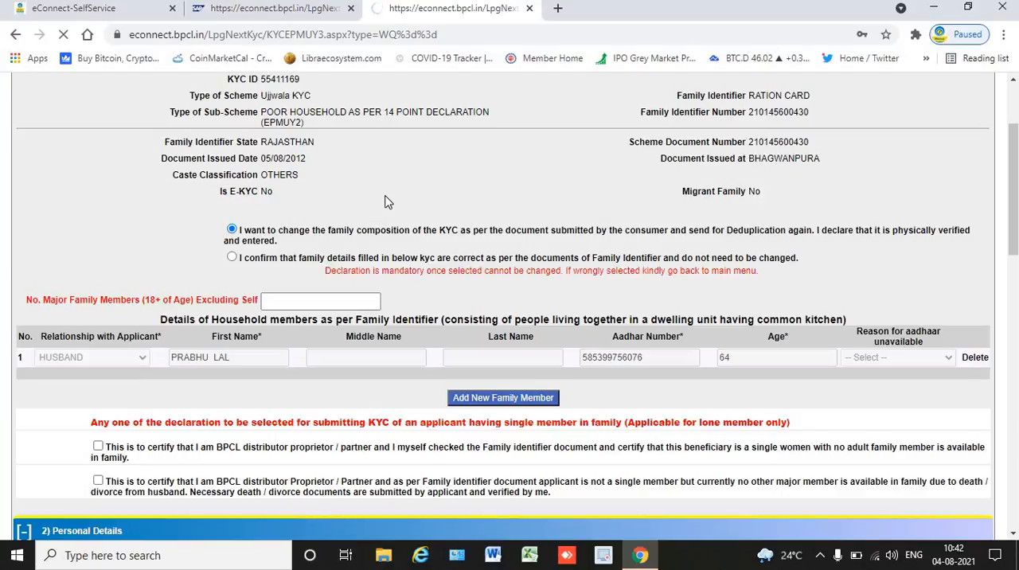
# Launch LPG KYC again from the eConnect portal and open the Ujjwala (2.0) Scheme list for Existing KYC.
pyautogui.click(315, 14)
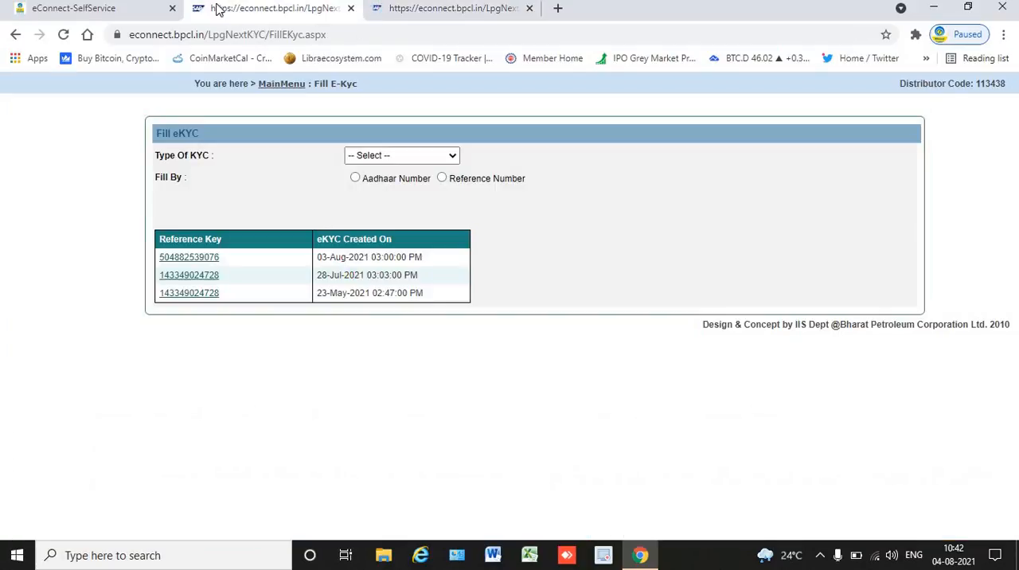
pyautogui.click(131, 13)
pyautogui.moveTo(162, 148)
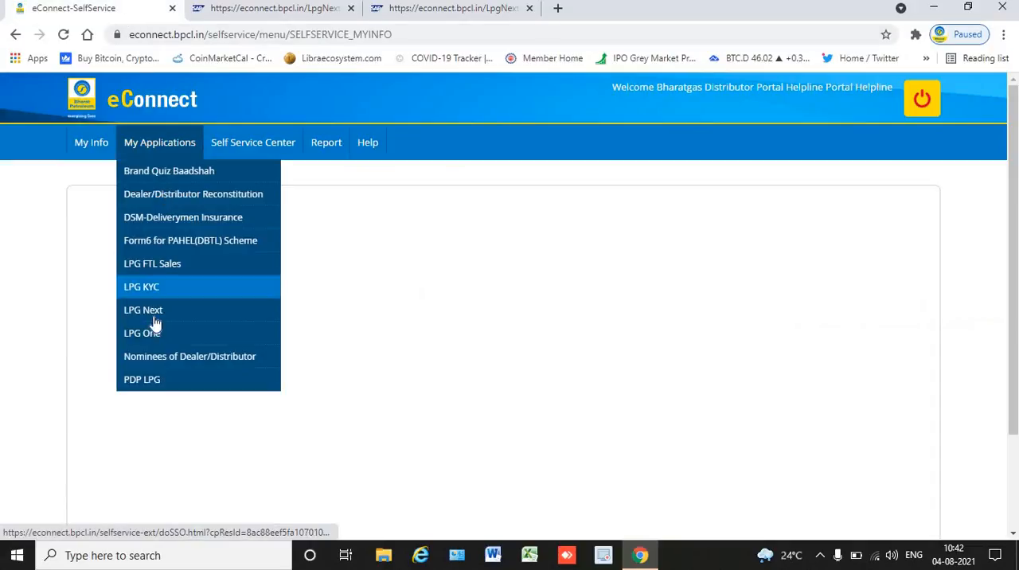
pyautogui.click(158, 288)
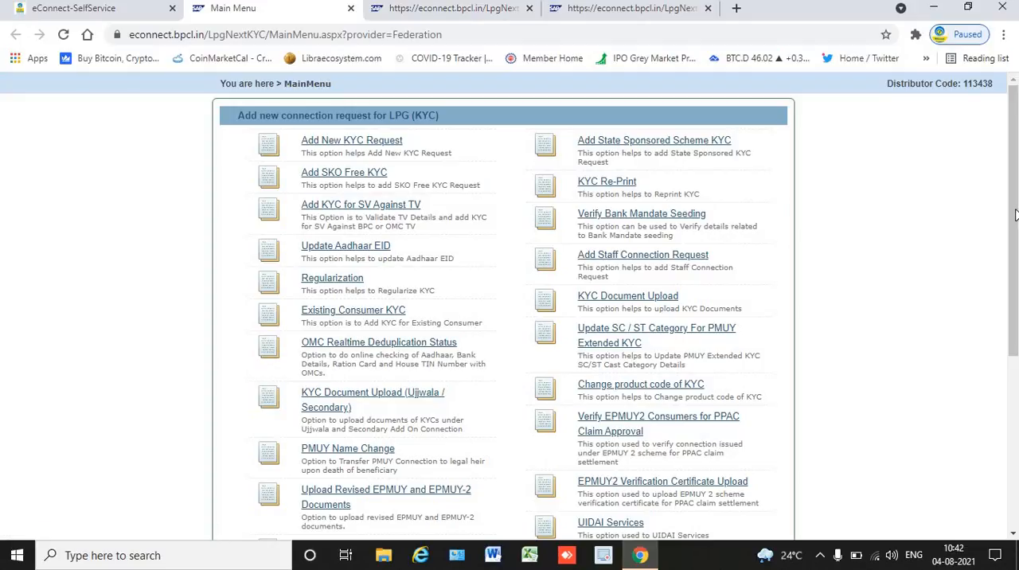
pyautogui.scroll(-4, 1015, 214)
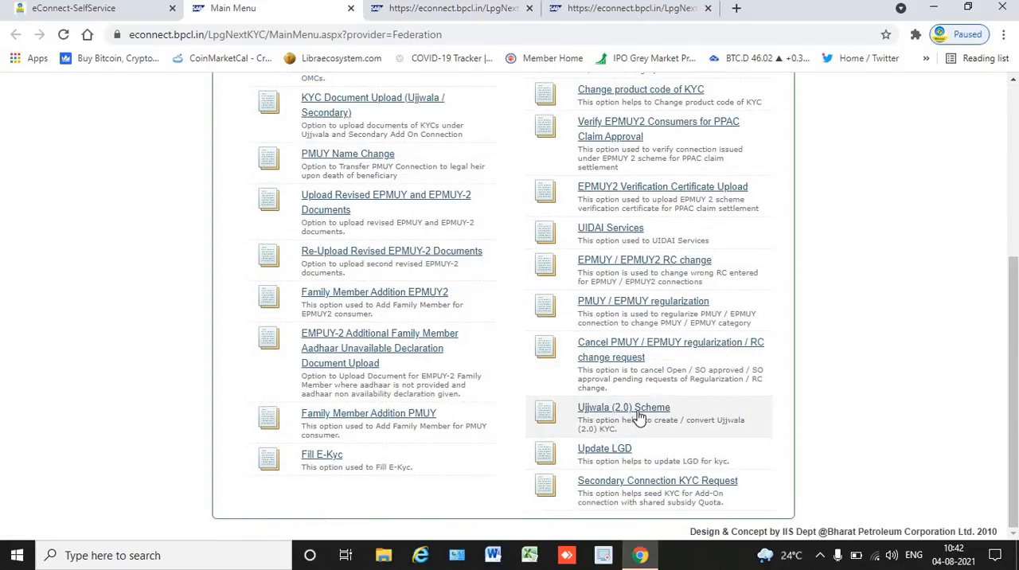
pyautogui.click(640, 413)
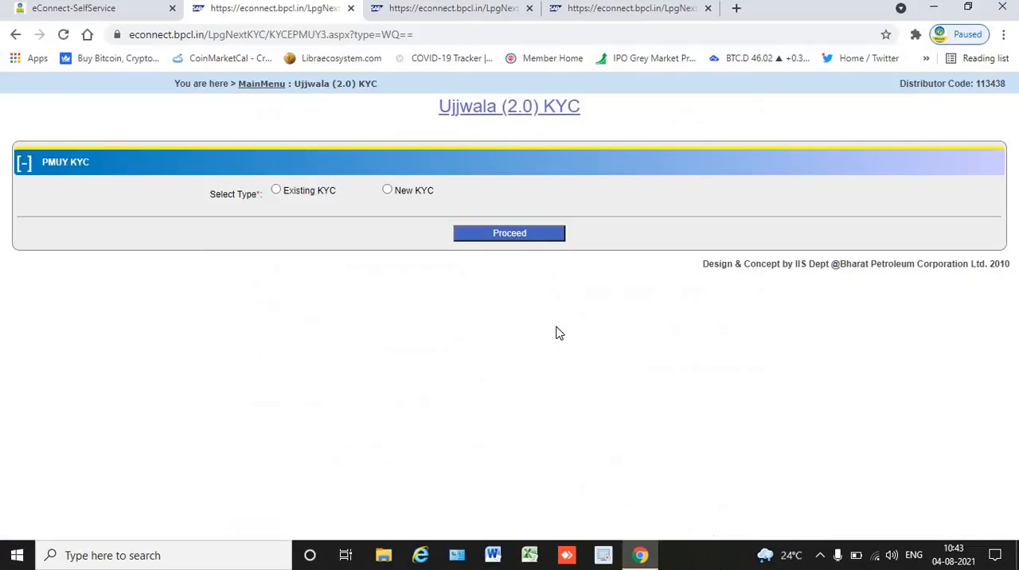
pyautogui.click(325, 191)
# Return to the opened KYC record and check the suggested entries for the number of major family members.
pyautogui.click(589, 8)
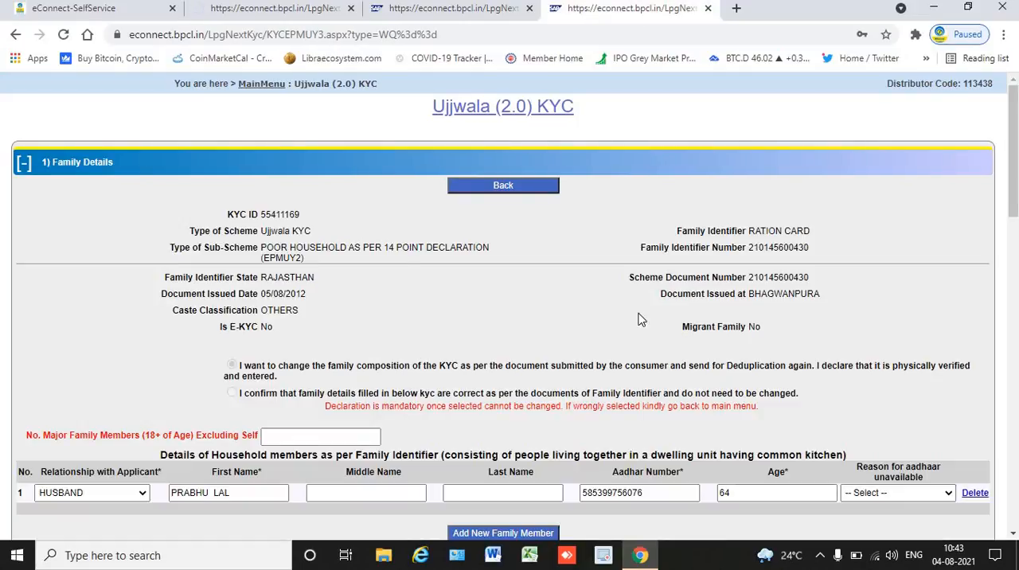
pyautogui.moveTo(1011, 177); pyautogui.dragTo(1009, 213)
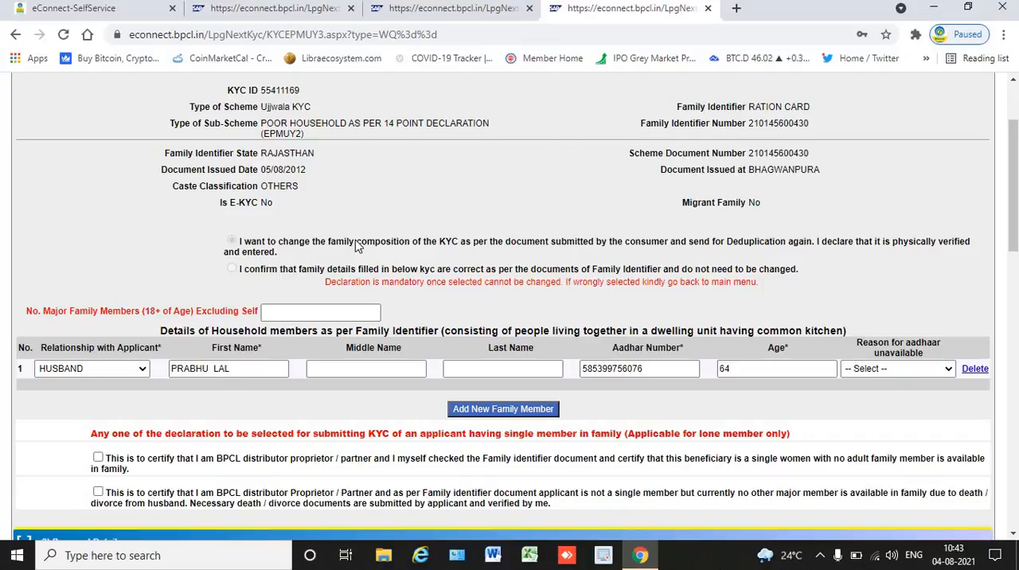
pyautogui.click(305, 313)
pyautogui.click(306, 314)
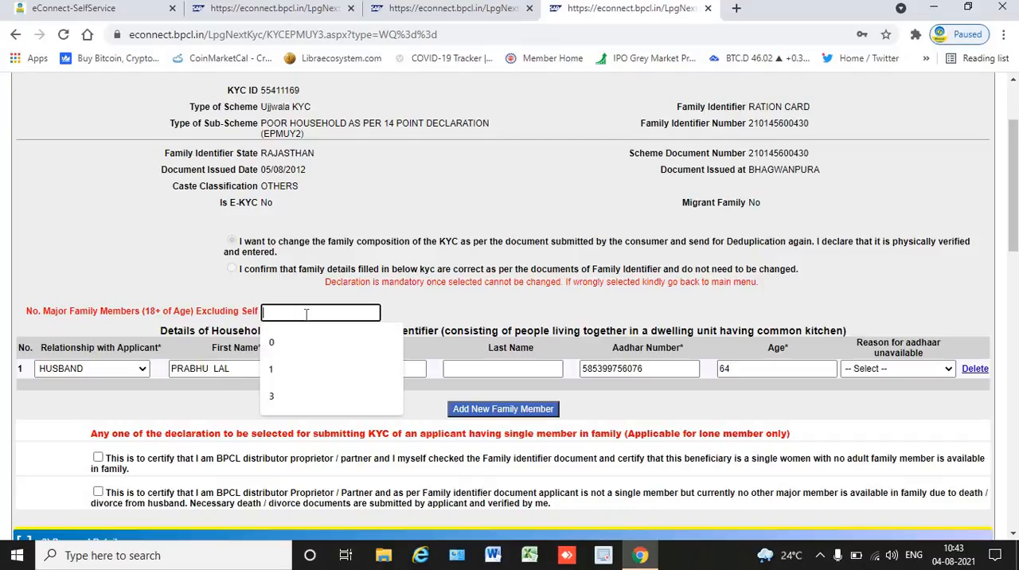
pyautogui.click(526, 300)
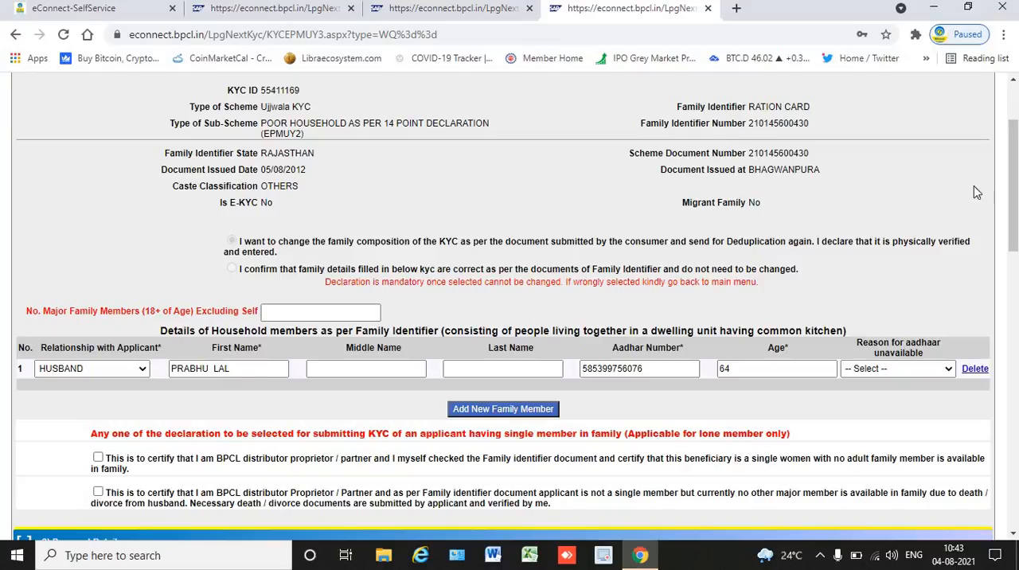
# Review the record's personal, address, identity, cash transfer, package and Rural/Urban sections down to the final KYC declarations.
pyautogui.scroll(-3, 1016, 197)
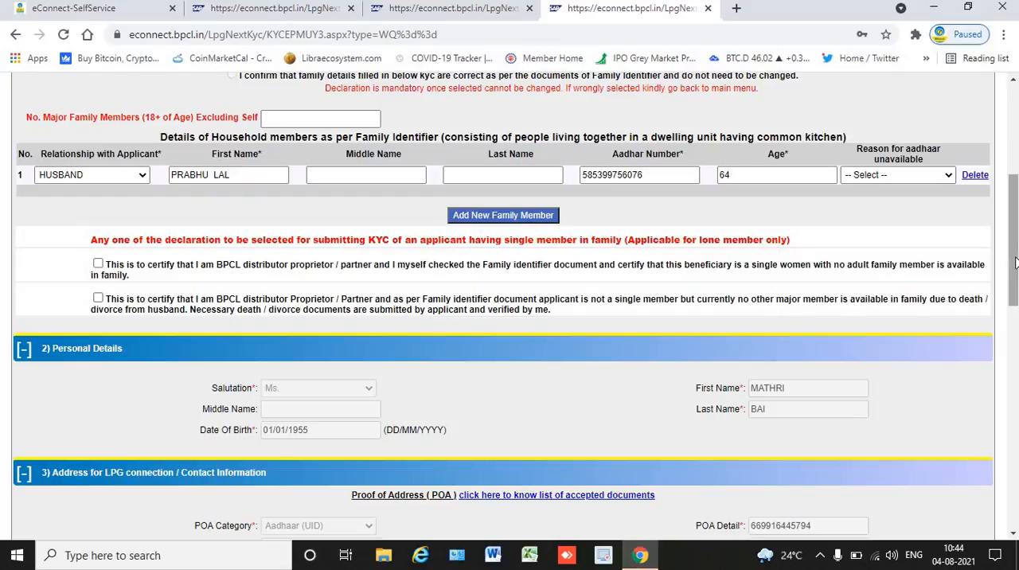
pyautogui.moveTo(1014, 269); pyautogui.dragTo(1015, 338)
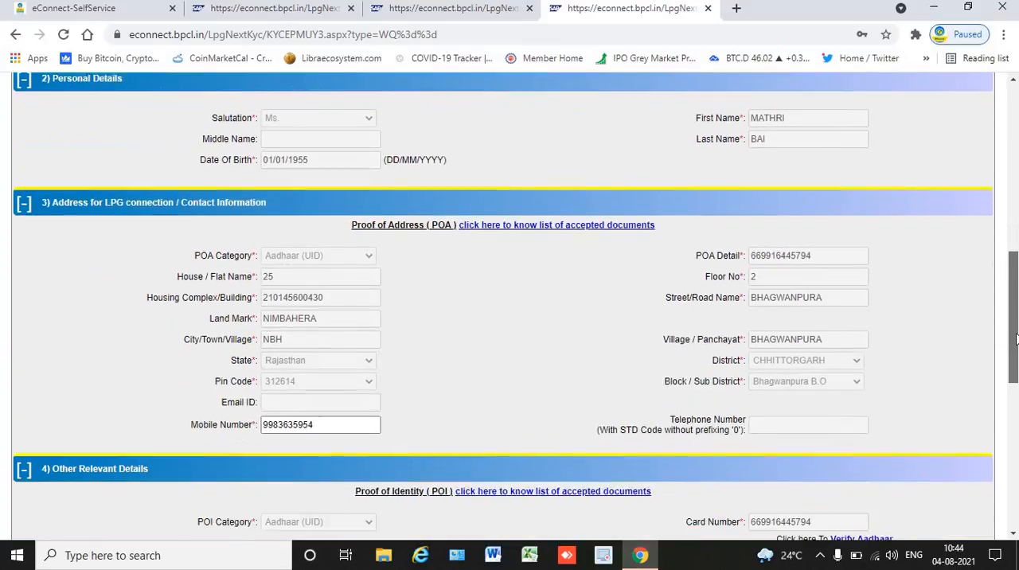
pyautogui.scroll(-1, 826, 227)
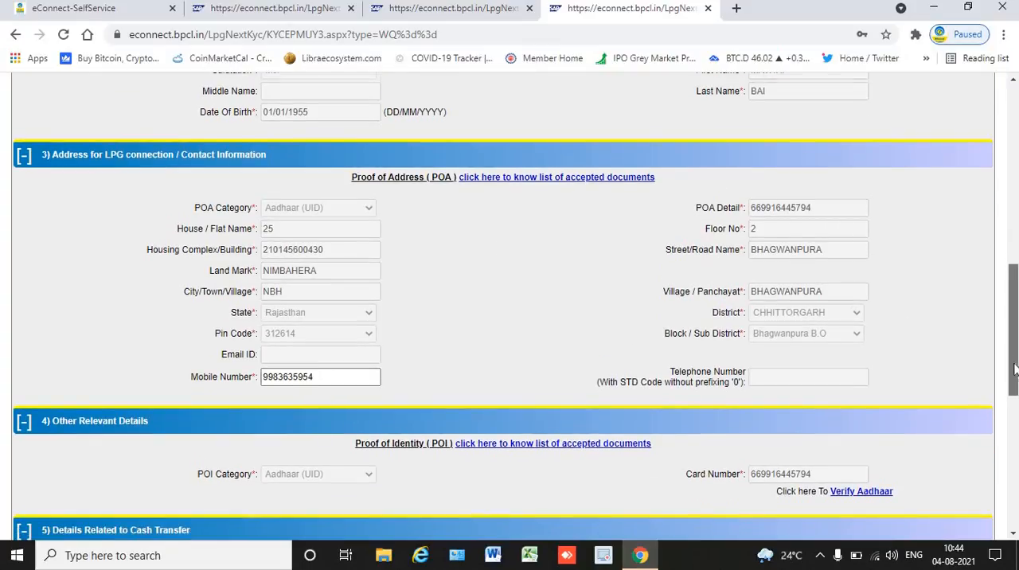
pyautogui.moveTo(1014, 334); pyautogui.dragTo(966, 385)
pyautogui.click(358, 214)
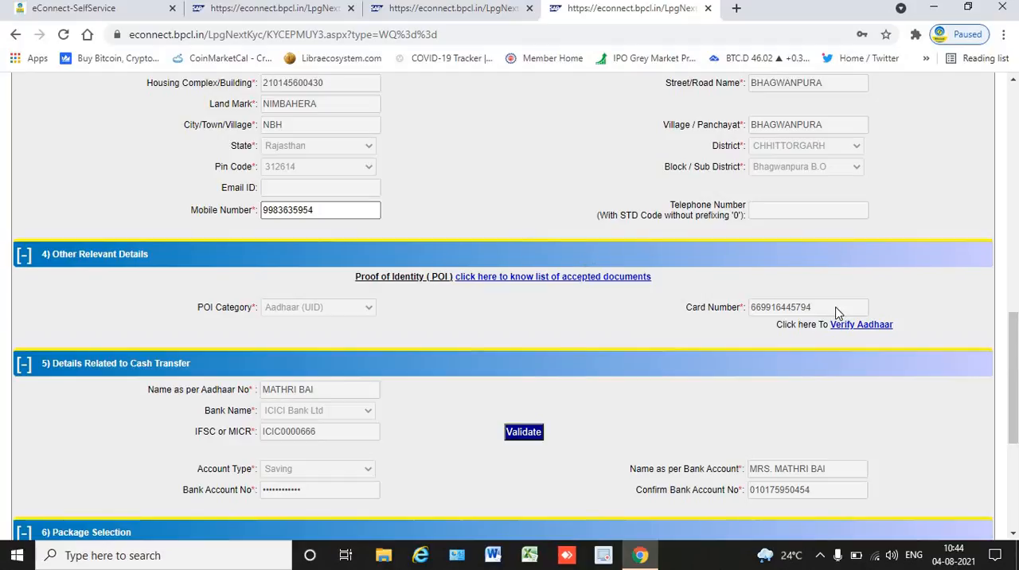
pyautogui.moveTo(1015, 355); pyautogui.dragTo(780, 390)
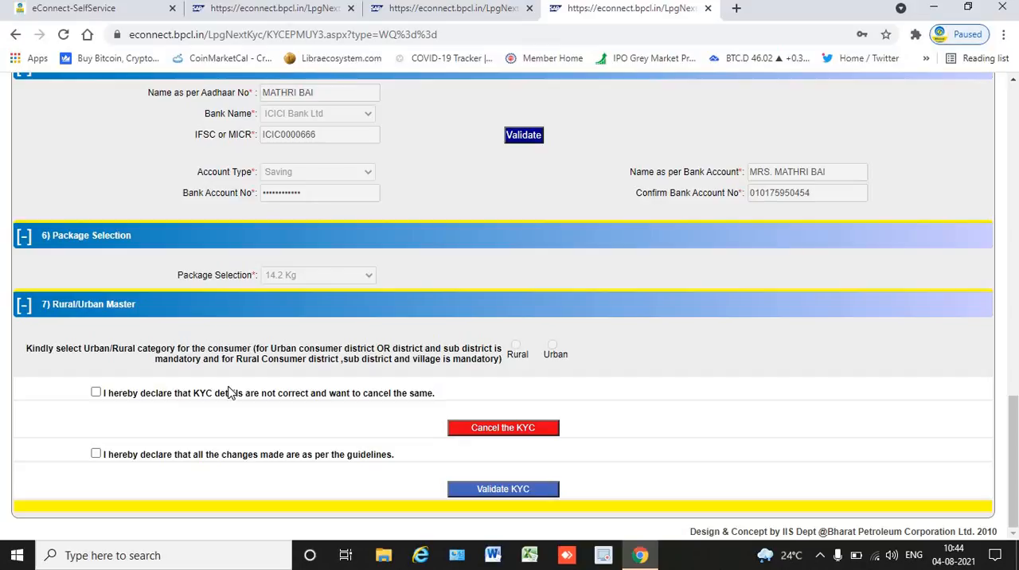
pyautogui.click(220, 463)
pyautogui.click(361, 460)
pyautogui.click(347, 458)
pyautogui.moveTo(1016, 452); pyautogui.dragTo(1015, 143)
# Compare the open record with the existing KYC list and check the first record's Family Member Status.
pyautogui.click(277, 8)
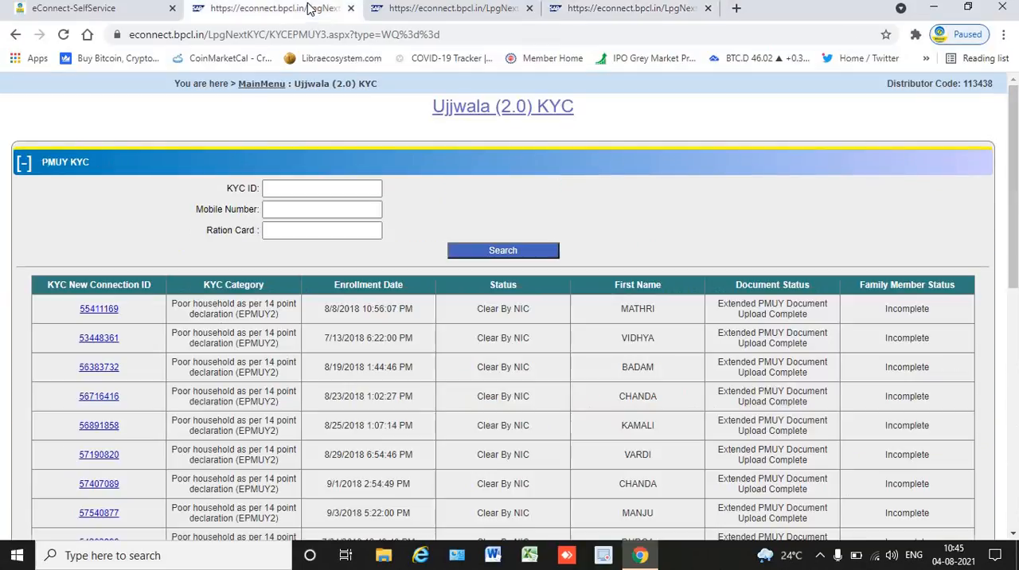
pyautogui.click(600, 10)
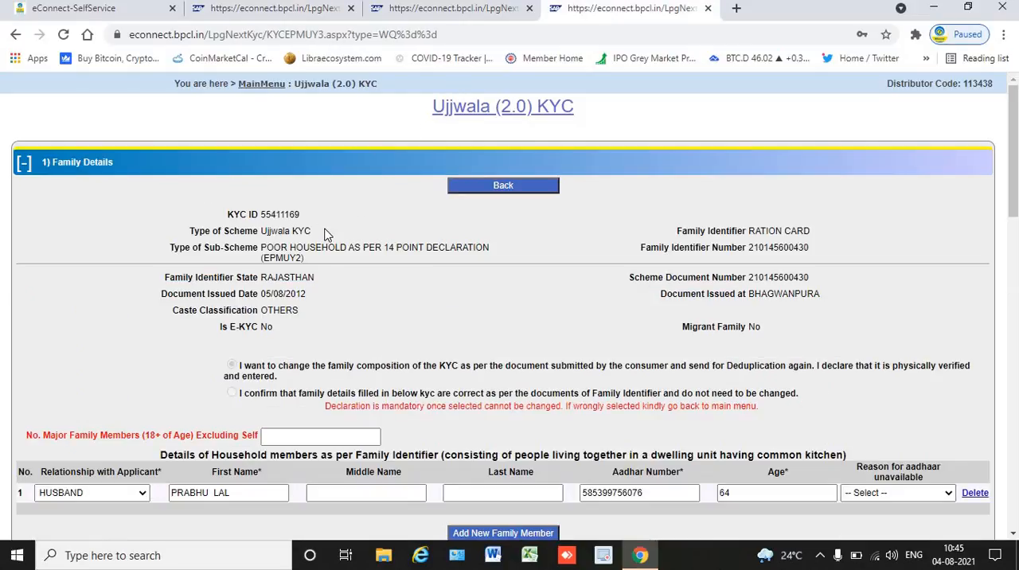
pyautogui.click(247, 9)
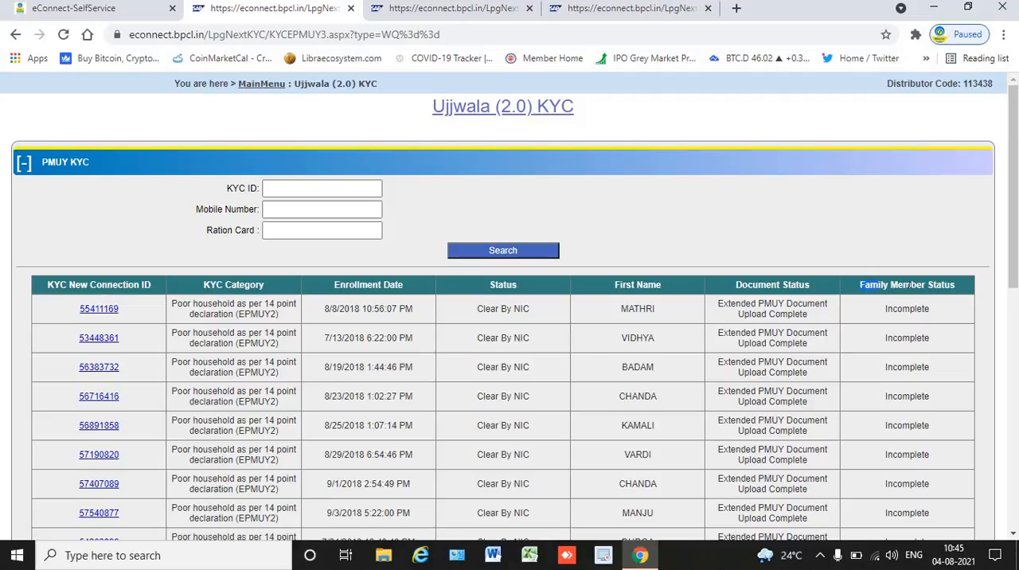
pyautogui.moveTo(909, 285); pyautogui.dragTo(950, 285)
pyautogui.doubleClick(911, 310)
# Go back to the open KYC record and review its household members and single-member declarations.
pyautogui.click(661, 10)
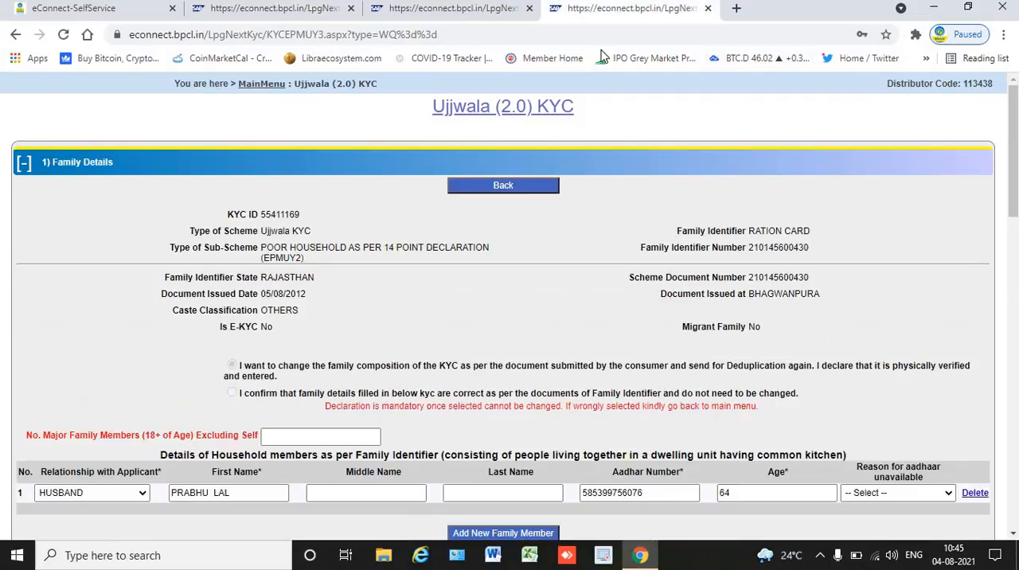
pyautogui.moveTo(1015, 171); pyautogui.dragTo(1016, 174)
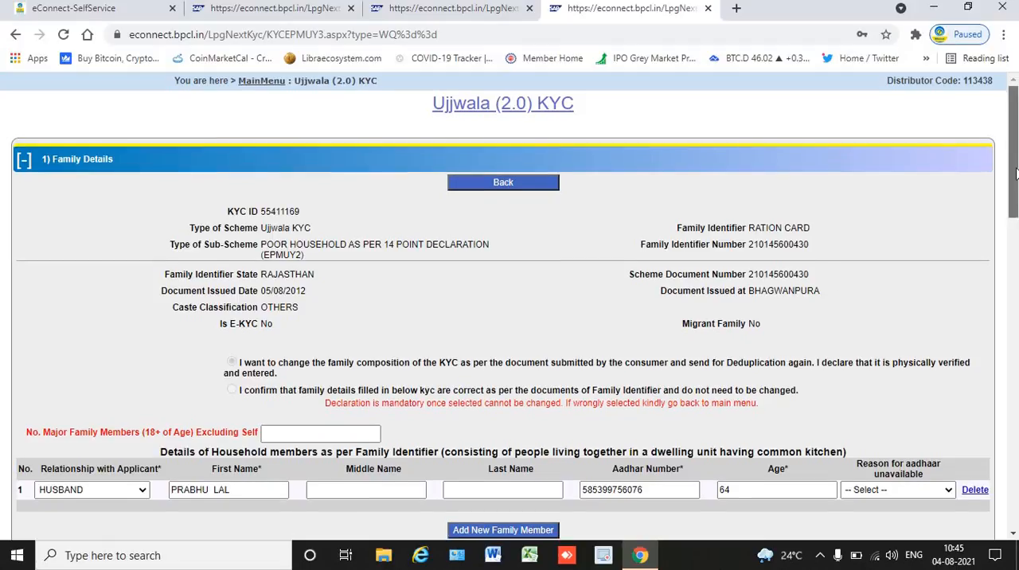
pyautogui.scroll(-2, 1016, 174)
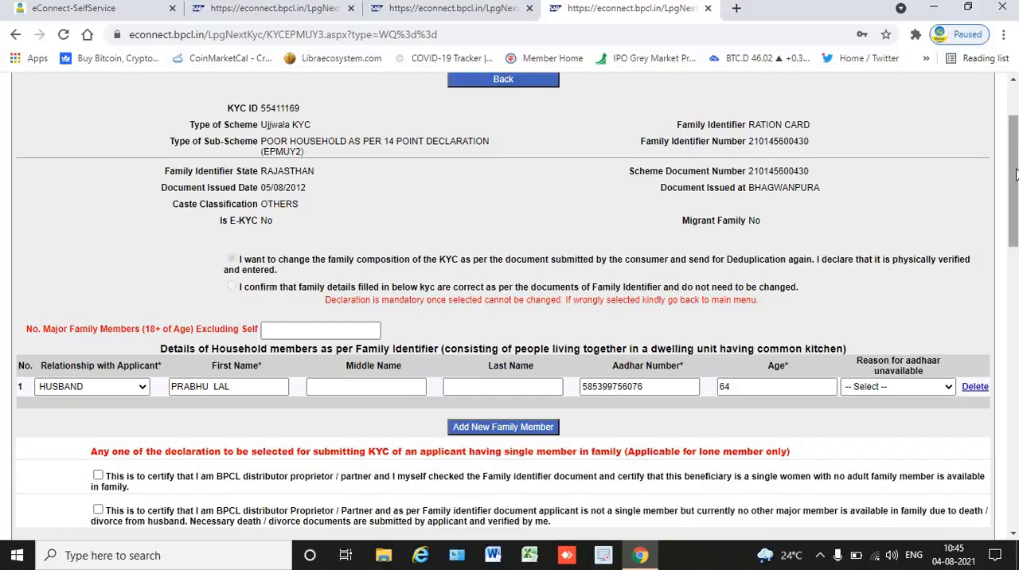
# Check the open record's entry for the number of major family members against the existing KYC list, and review its final declarations.
pyautogui.click(366, 333)
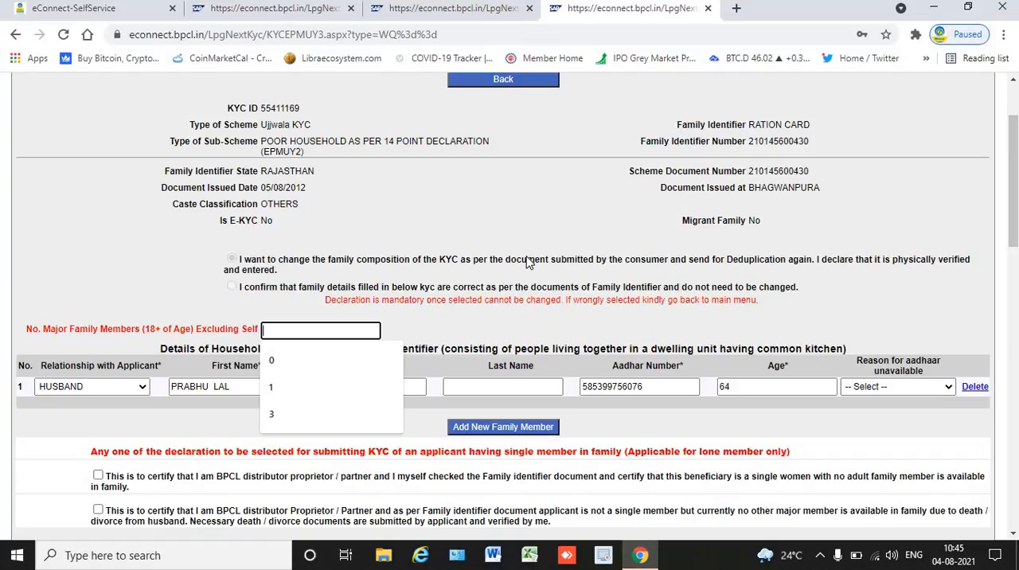
pyautogui.click(509, 326)
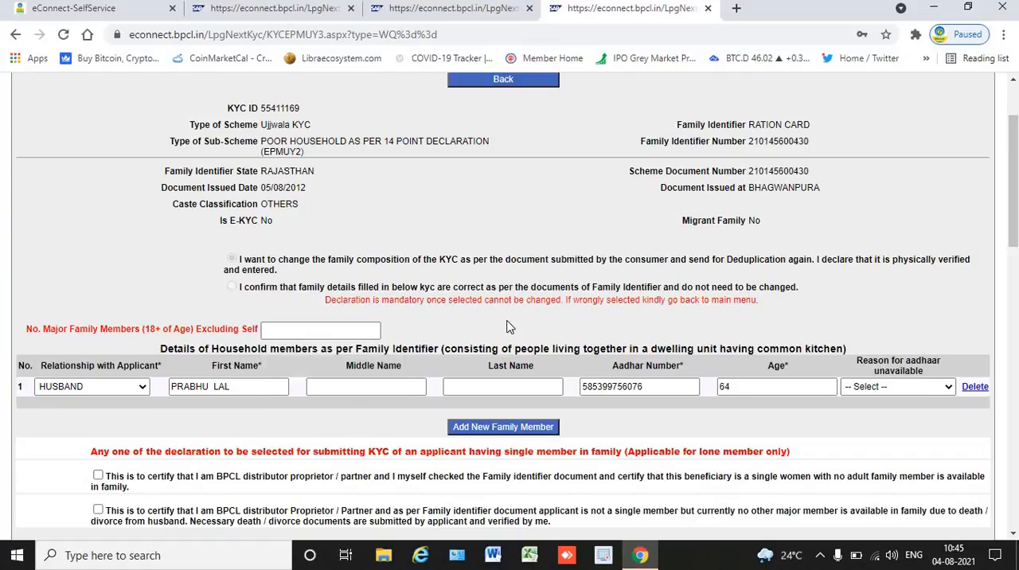
pyautogui.click(312, 11)
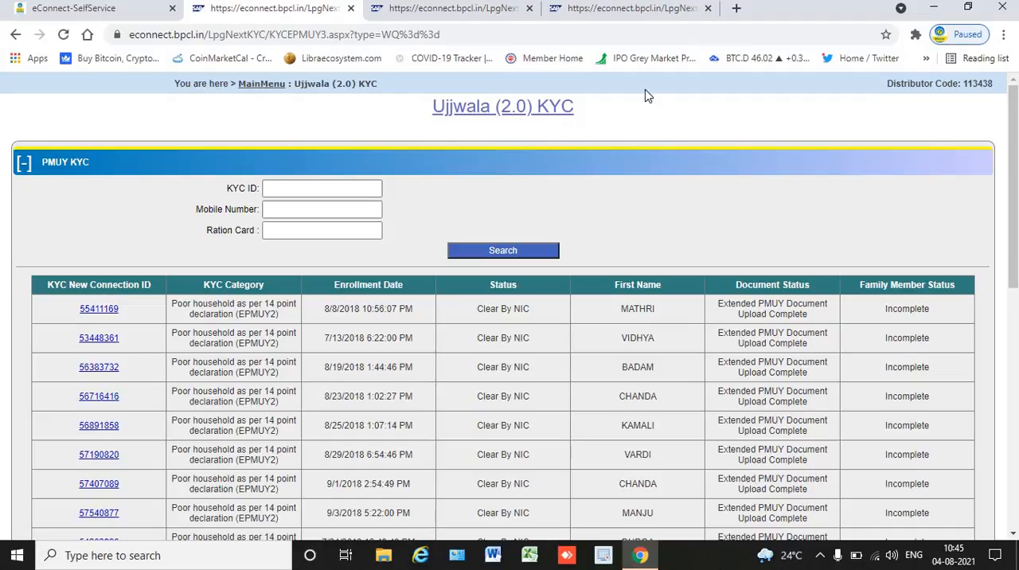
pyautogui.click(646, 11)
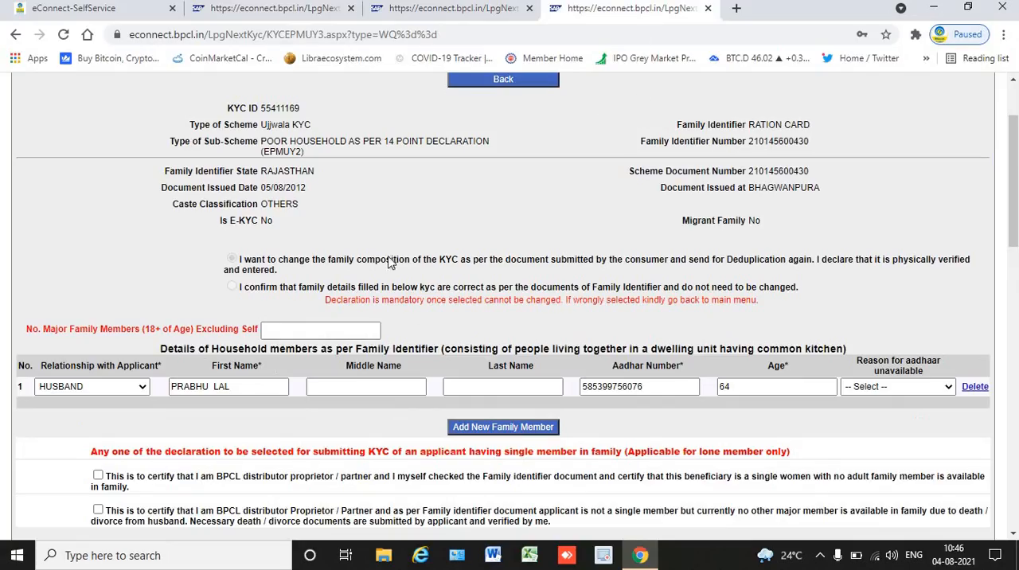
pyautogui.click(335, 329)
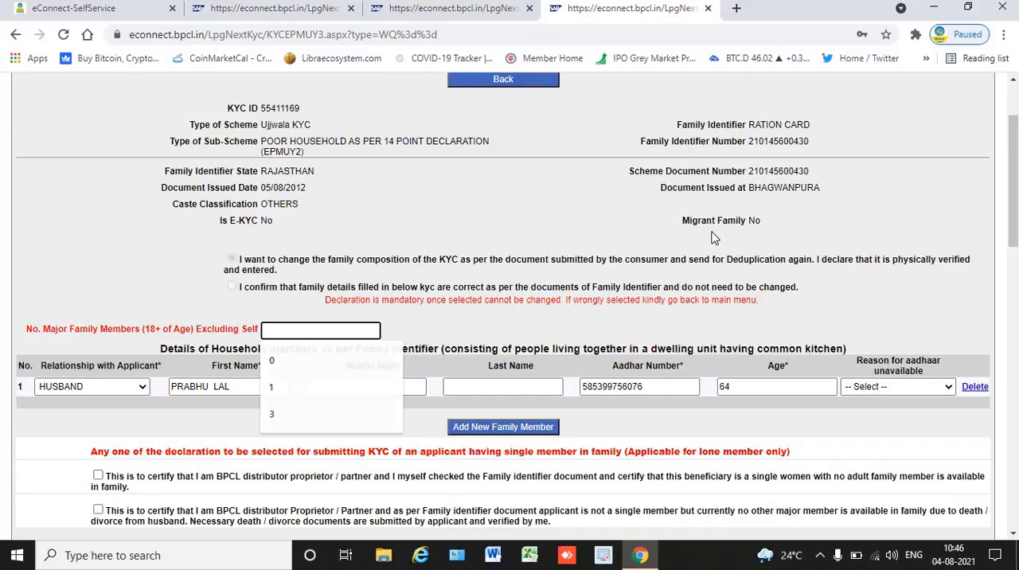
pyautogui.click(795, 238)
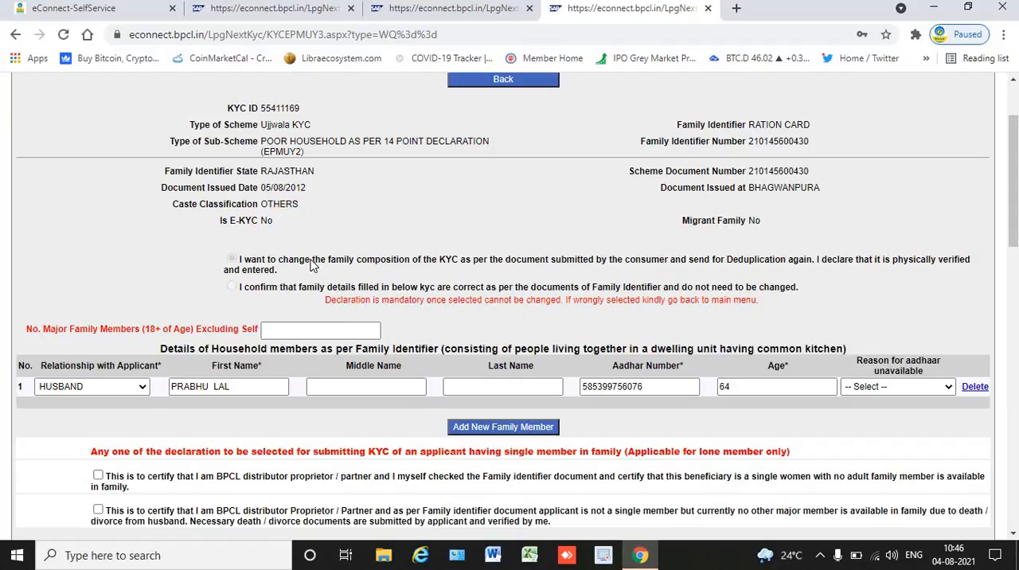
pyautogui.click(295, 329)
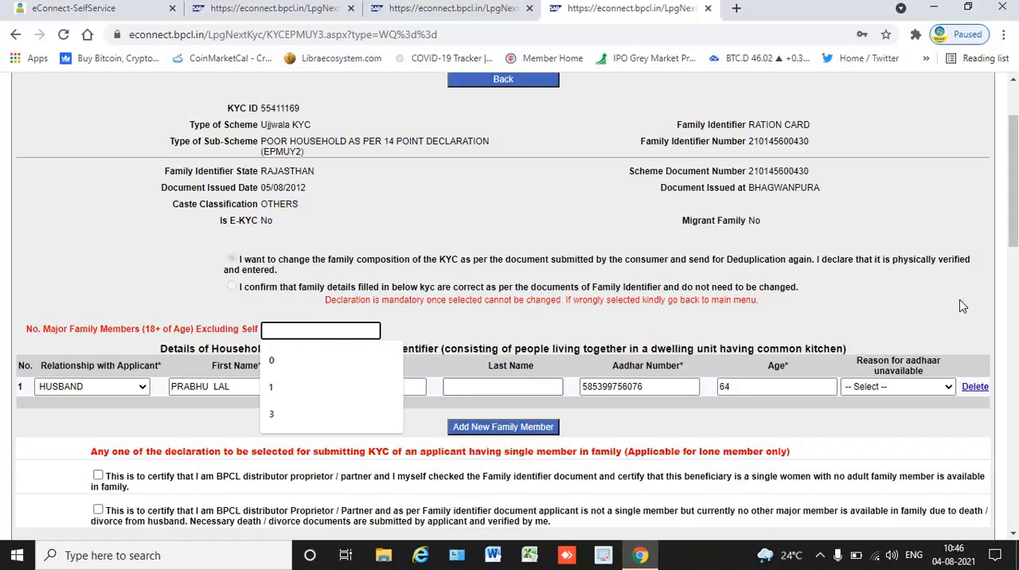
pyautogui.moveTo(1014, 140); pyautogui.dragTo(1014, 422)
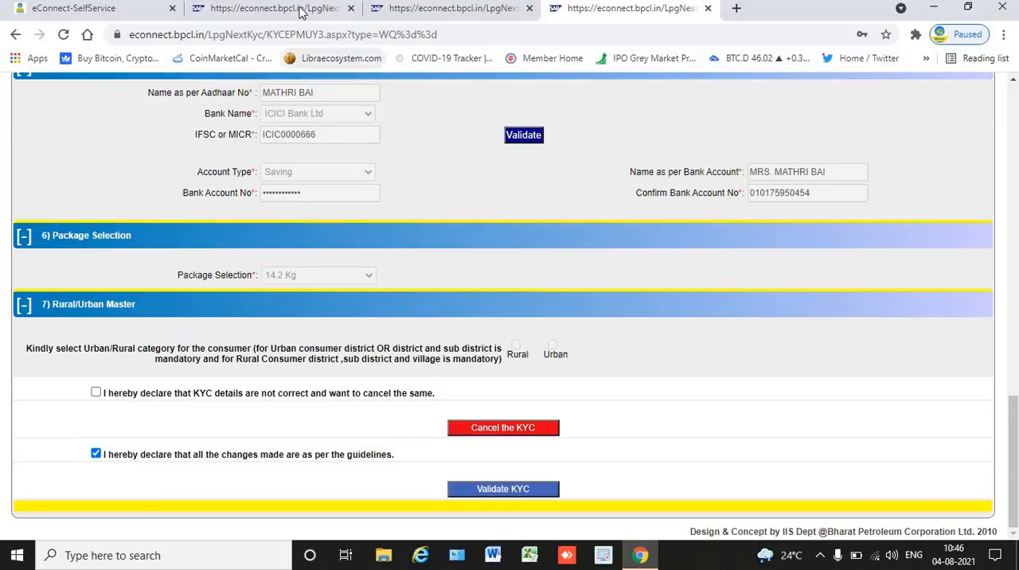
# Return to the main menu from the existing KYC list and open KYC Document Upload (Ujjwala / Secondary).
pyautogui.click(301, 9)
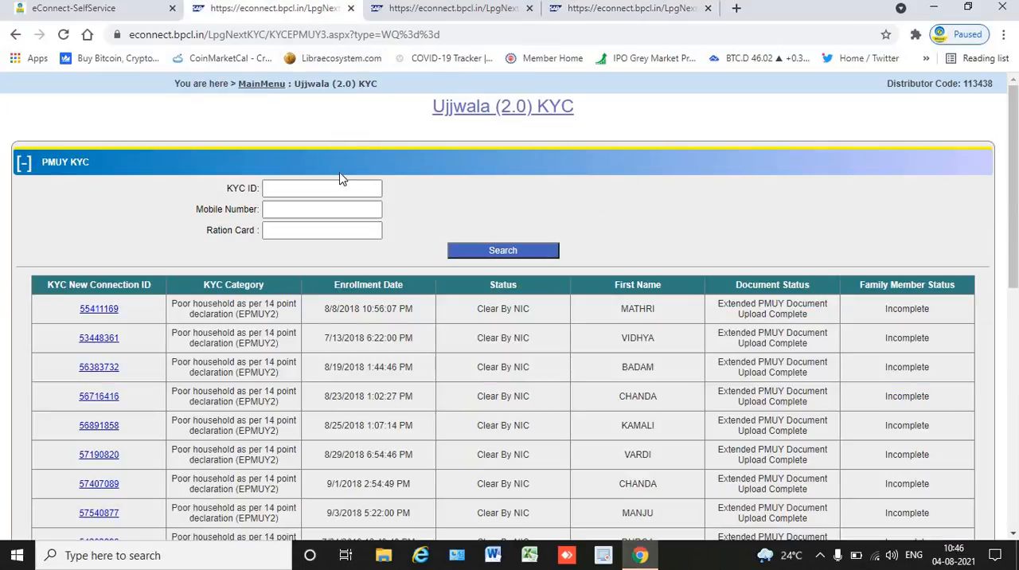
pyautogui.click(275, 89)
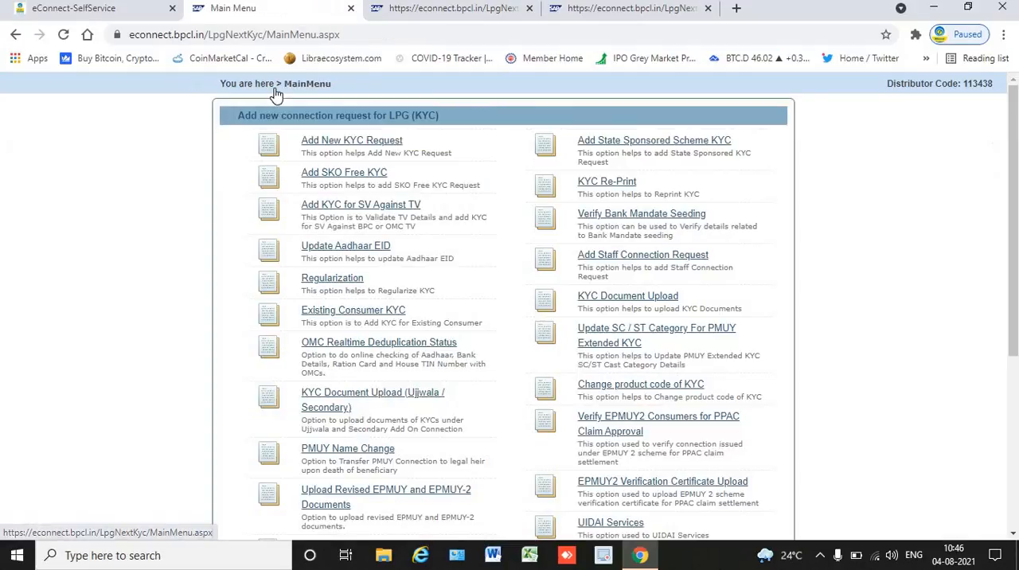
pyautogui.click(333, 400)
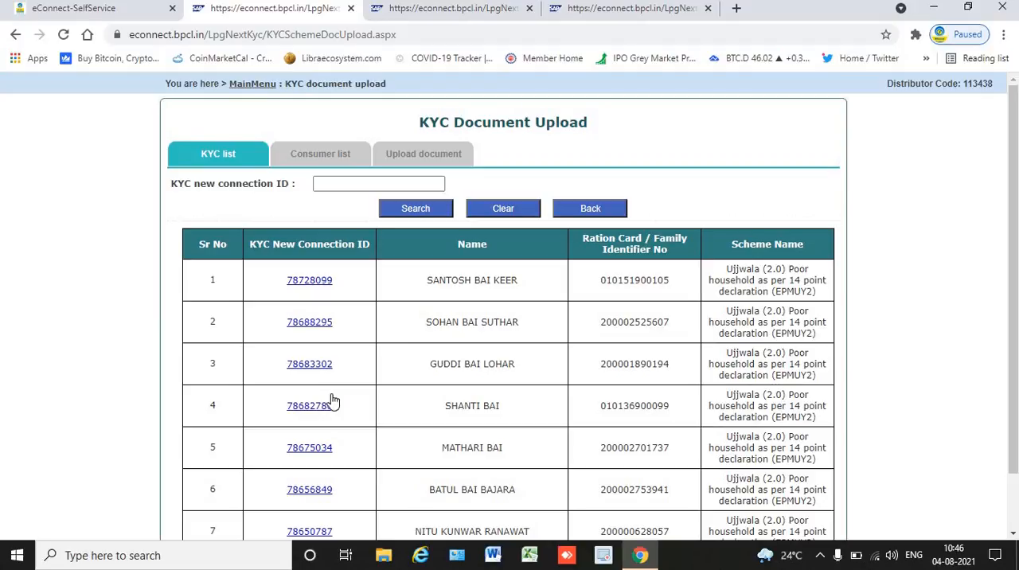
# Review the open KYC record from its final declarations up to Family Details, and look through the whole document upload KYC list.
pyautogui.click(570, 12)
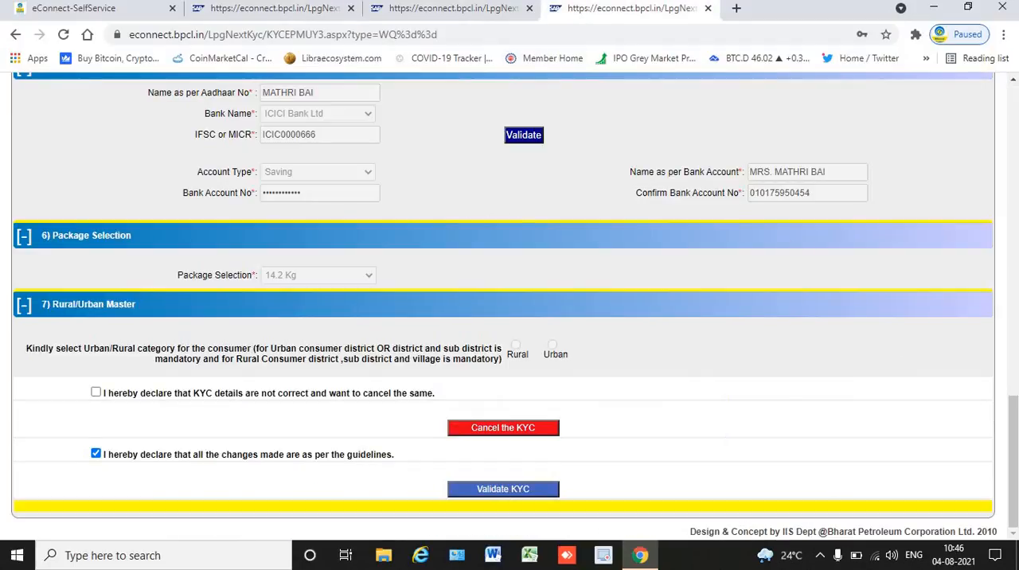
pyautogui.click(1016, 344)
pyautogui.moveTo(1016, 418); pyautogui.dragTo(1013, 92)
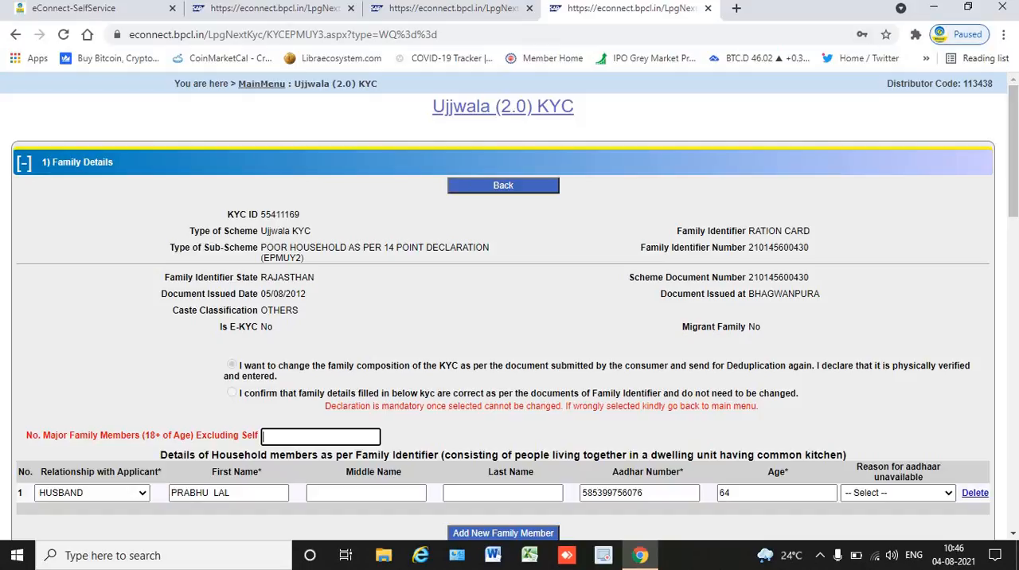
pyautogui.click(303, 11)
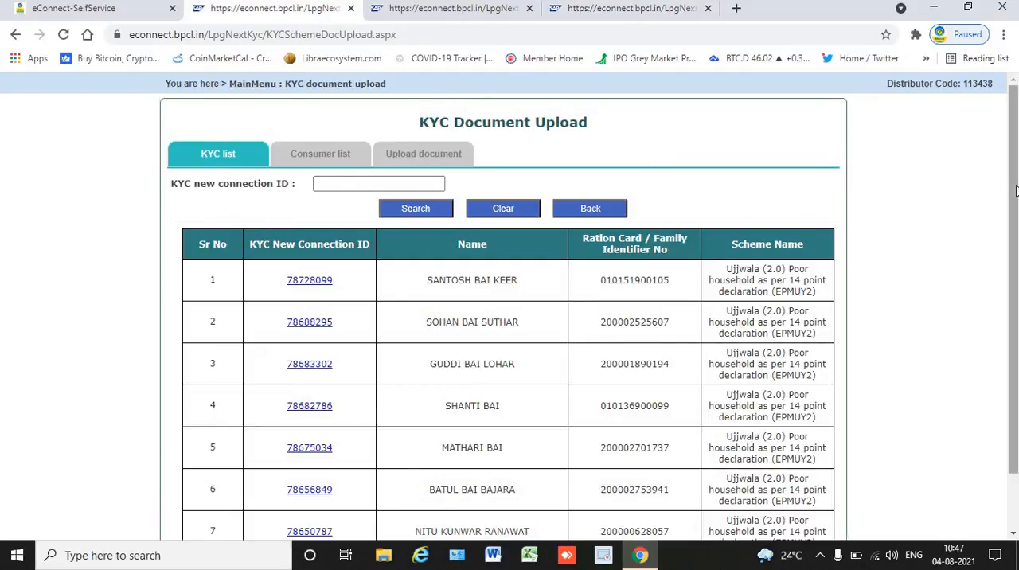
pyautogui.scroll(-1, 510, 302)
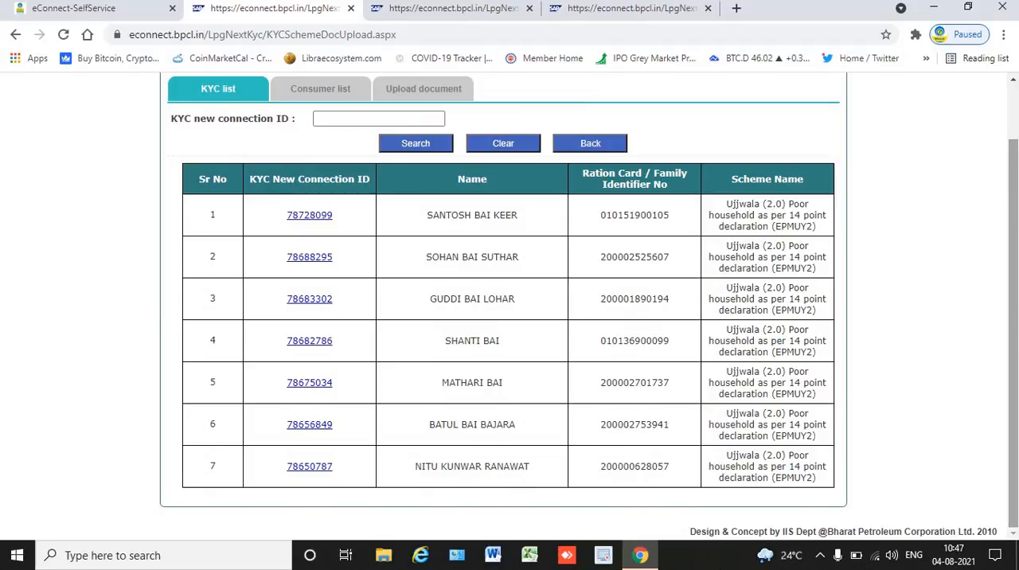
pyautogui.scroll(1, 509, 302)
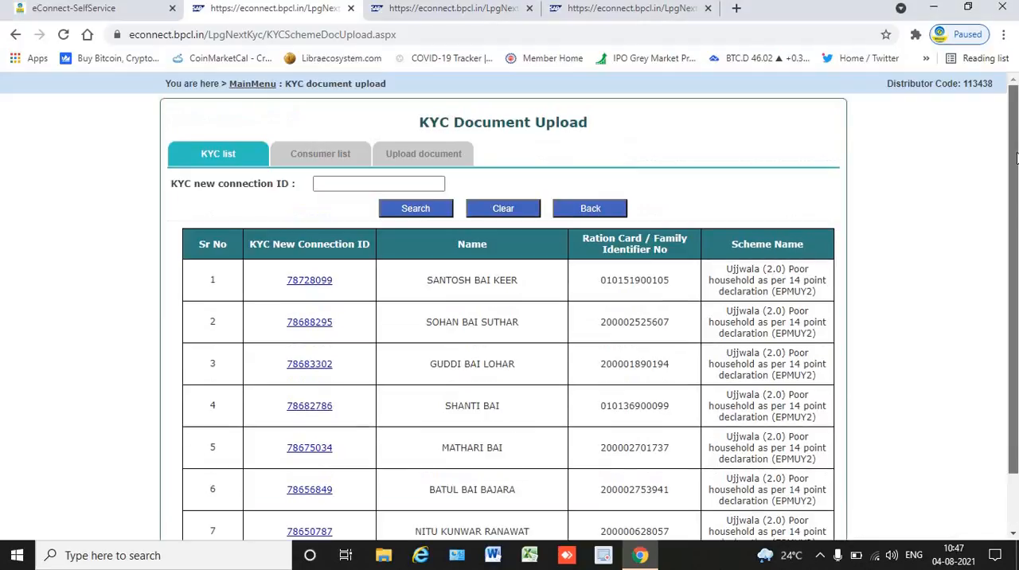
# Compare the open KYC record's family details with the document upload list and the Fill eKYC page.
pyautogui.click(652, 8)
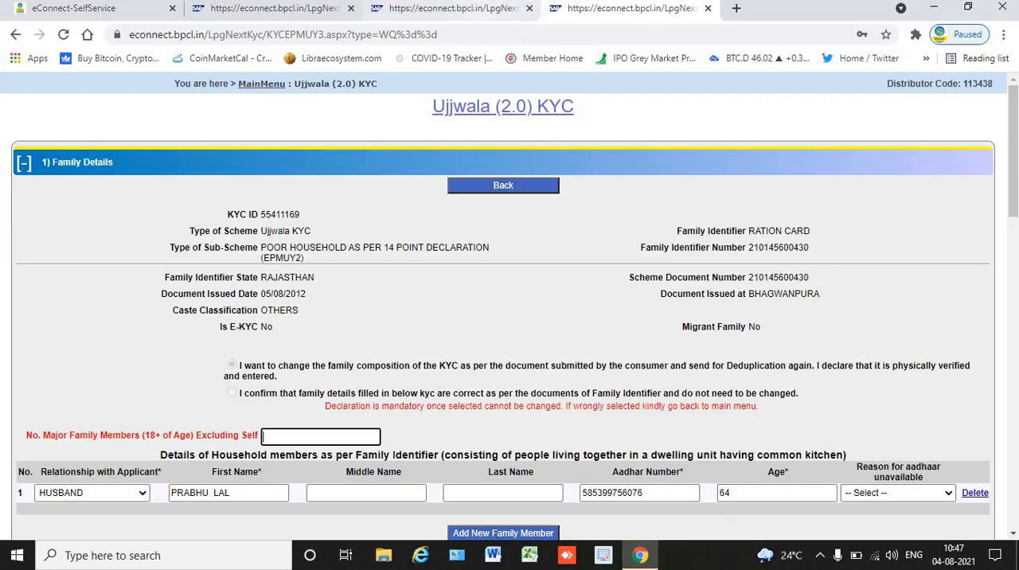
pyautogui.click(283, 8)
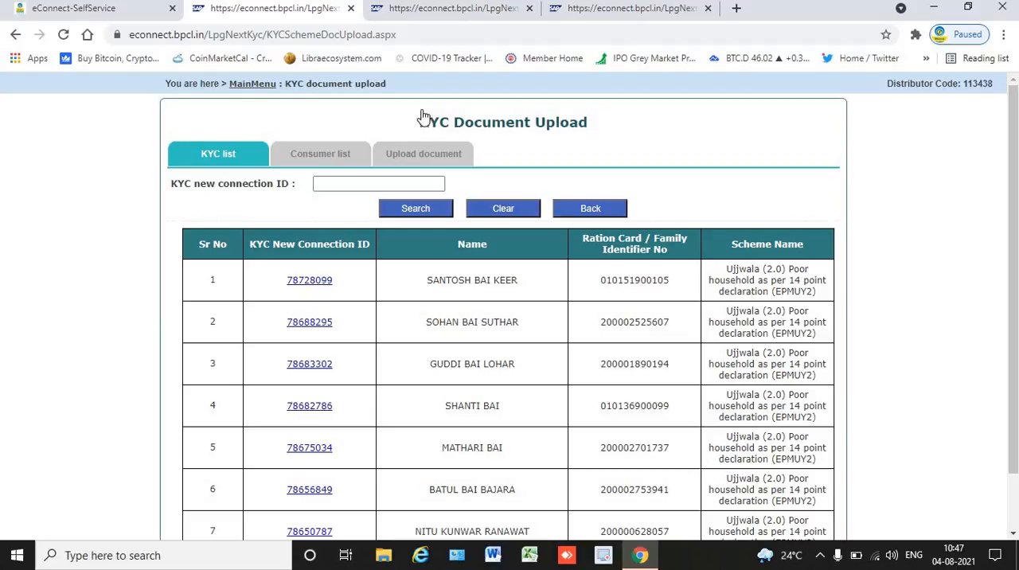
pyautogui.click(602, 11)
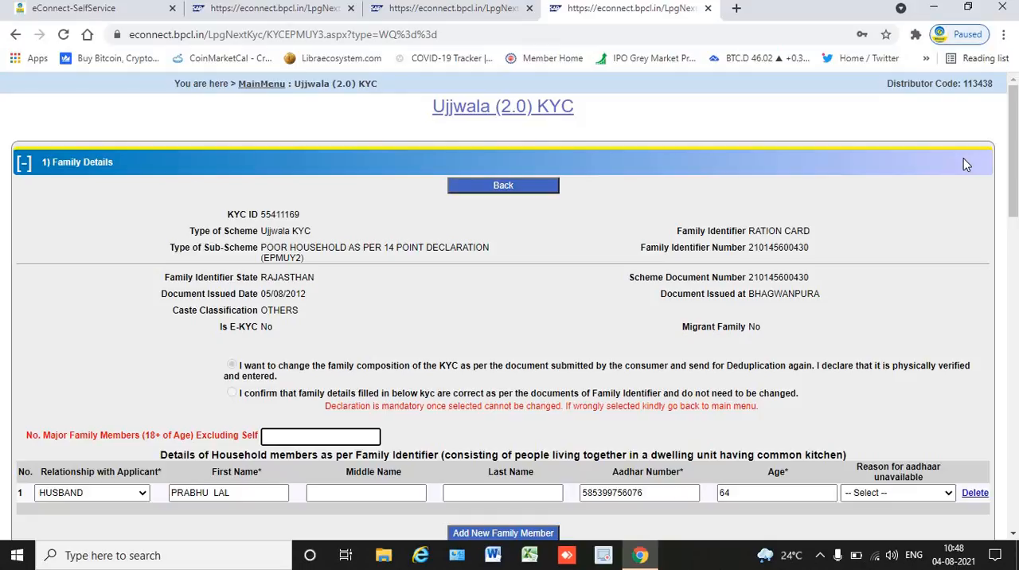
pyautogui.click(247, 14)
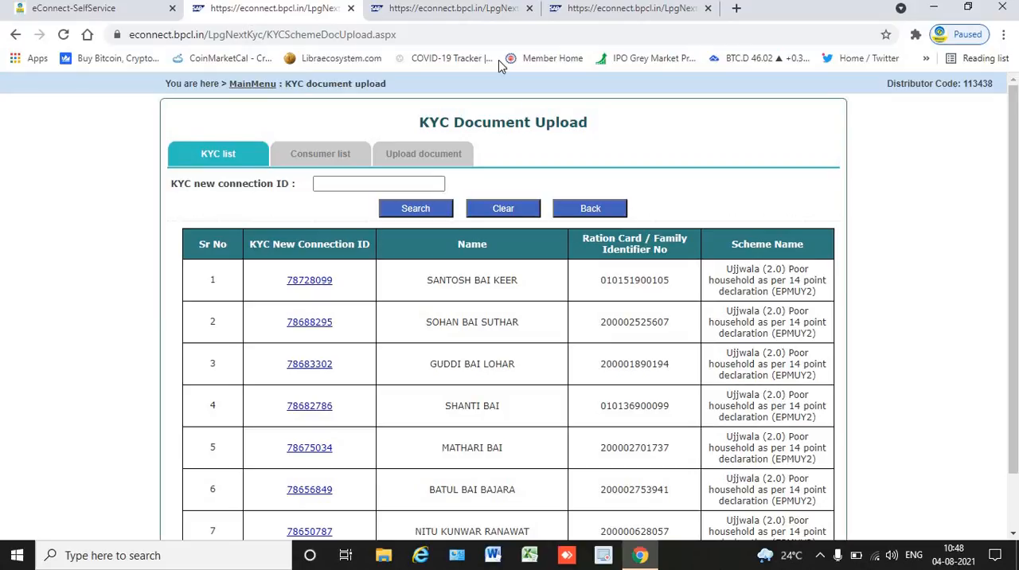
pyautogui.click(607, 9)
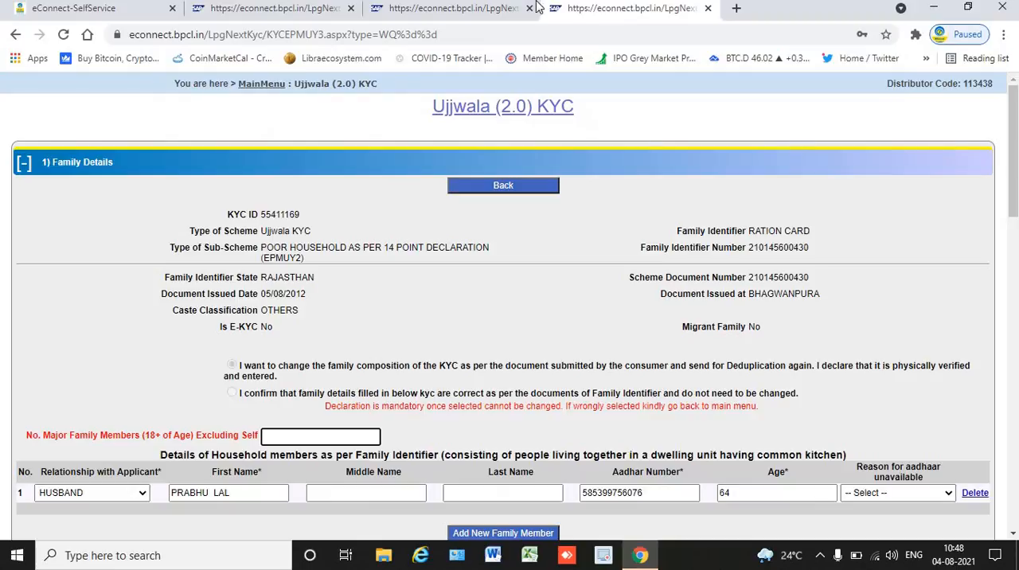
pyautogui.click(473, 12)
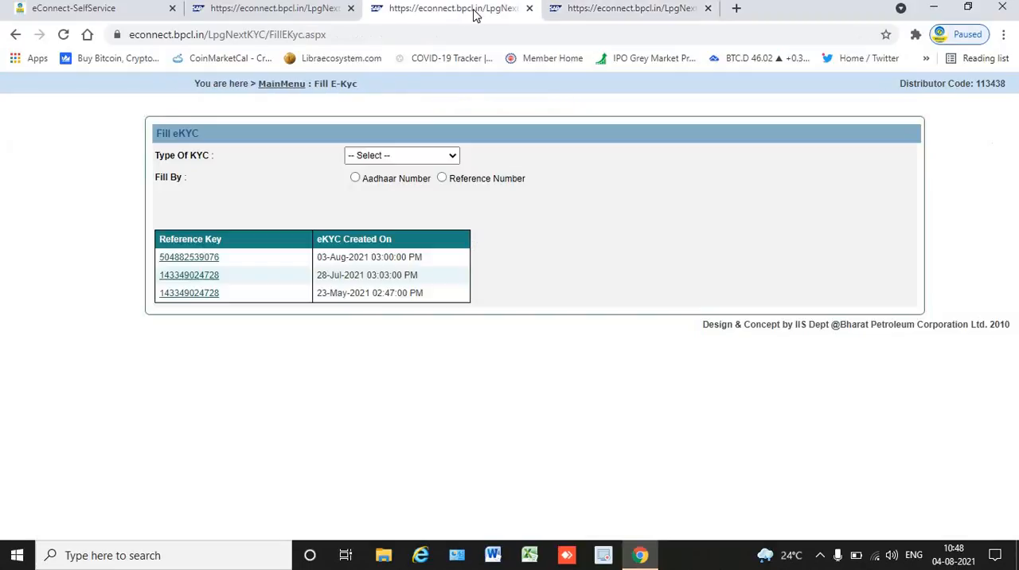
pyautogui.click(621, 13)
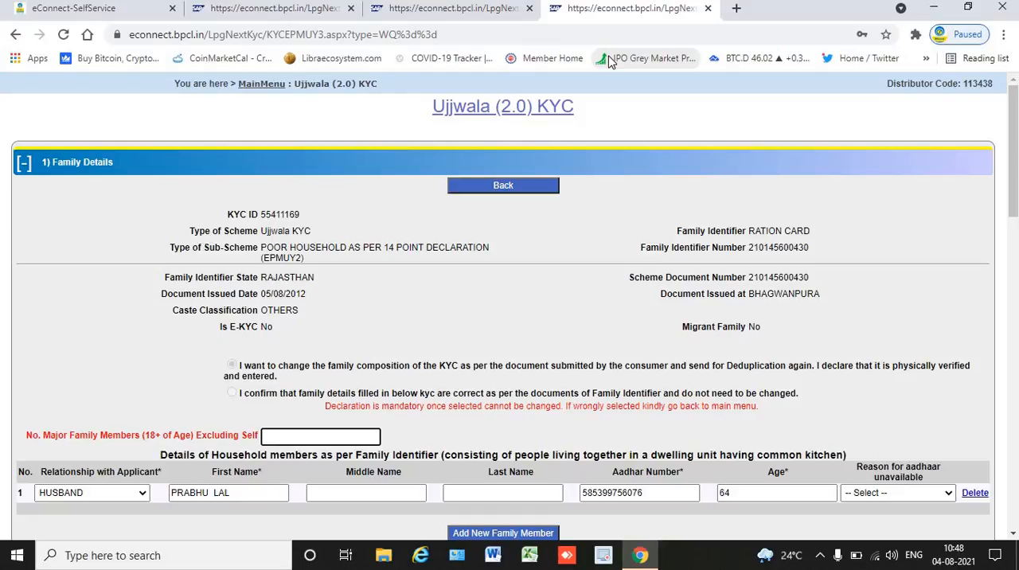
pyautogui.click(481, 15)
# Leave the document upload list for the main menu and open Update LGD.
pyautogui.click(298, 16)
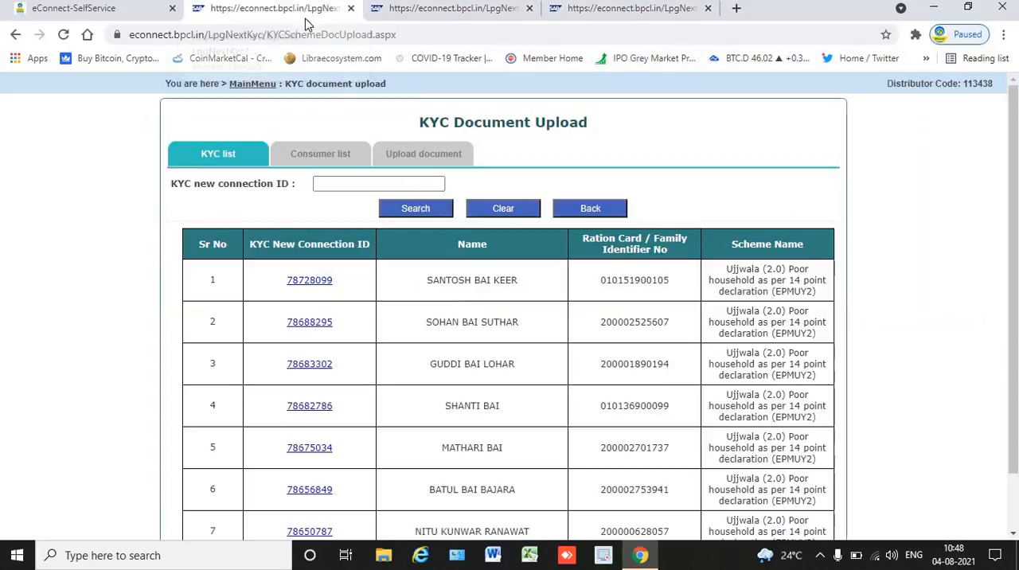
pyautogui.click(267, 84)
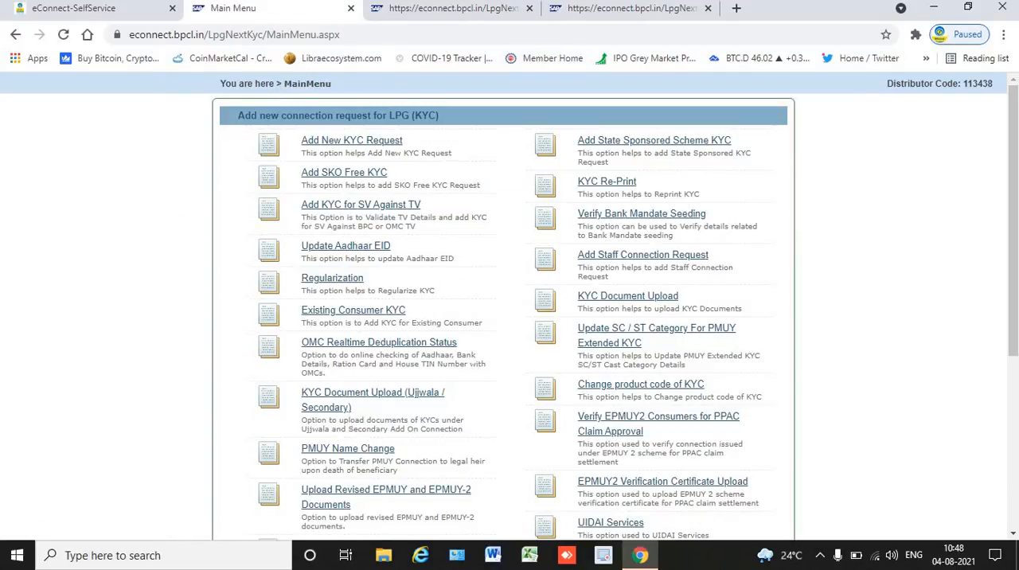
pyautogui.moveTo(1013, 287); pyautogui.dragTo(1013, 466)
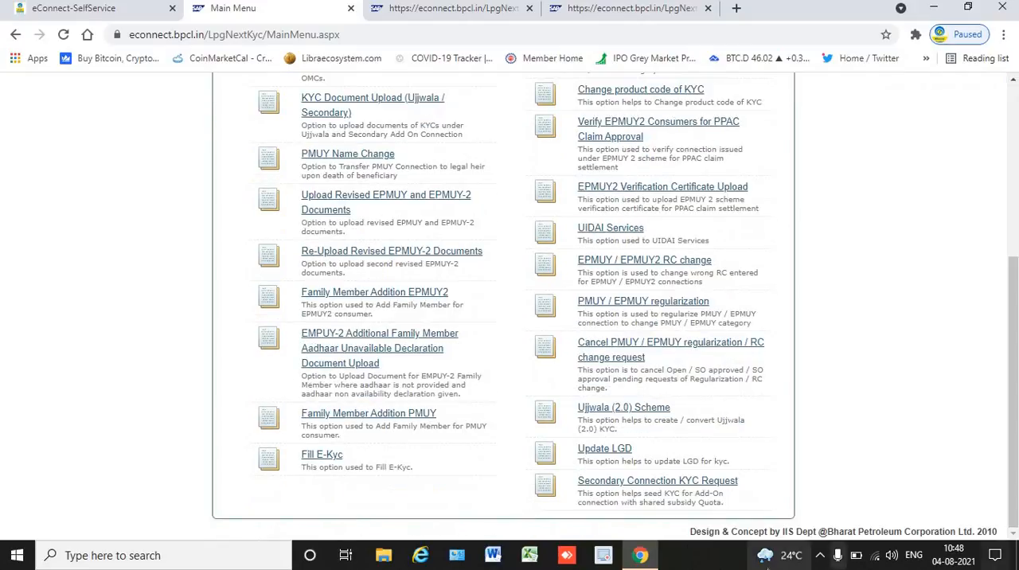
pyautogui.click(619, 450)
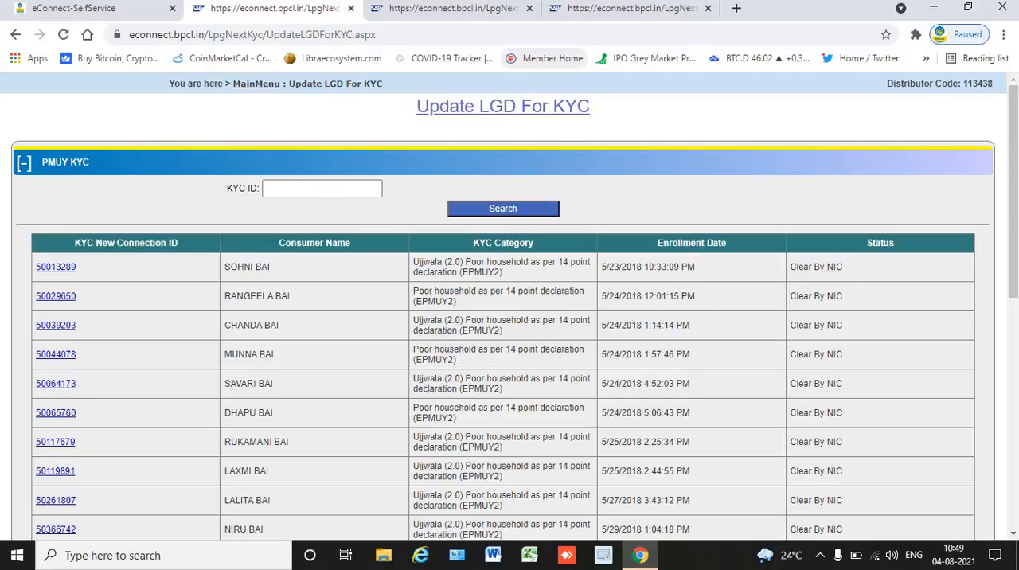
# Open the LpgNext application from eConnect self-service and go to View Other Reports in its reports section.
pyautogui.click(109, 14)
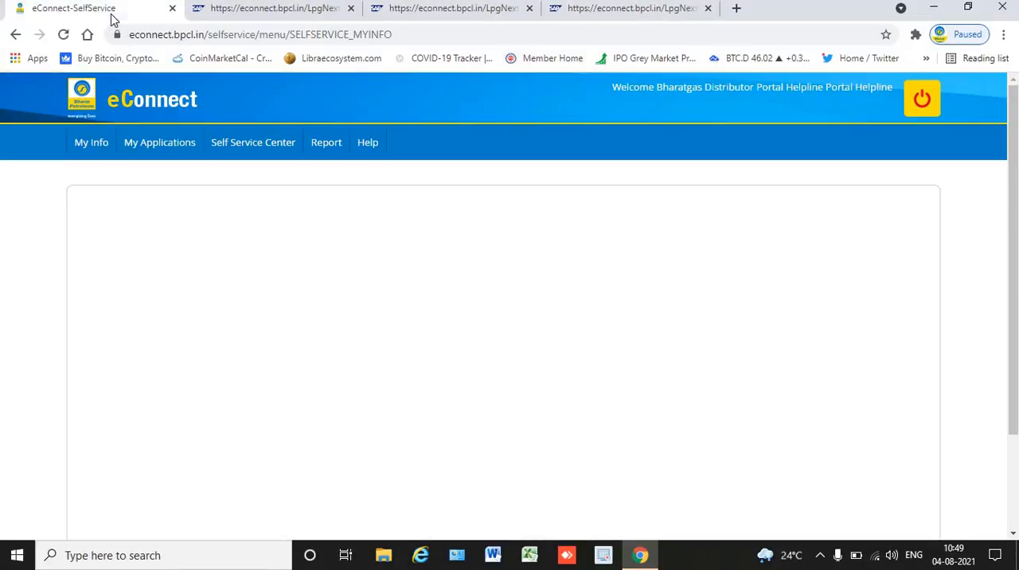
pyautogui.moveTo(155, 143)
pyautogui.click(158, 310)
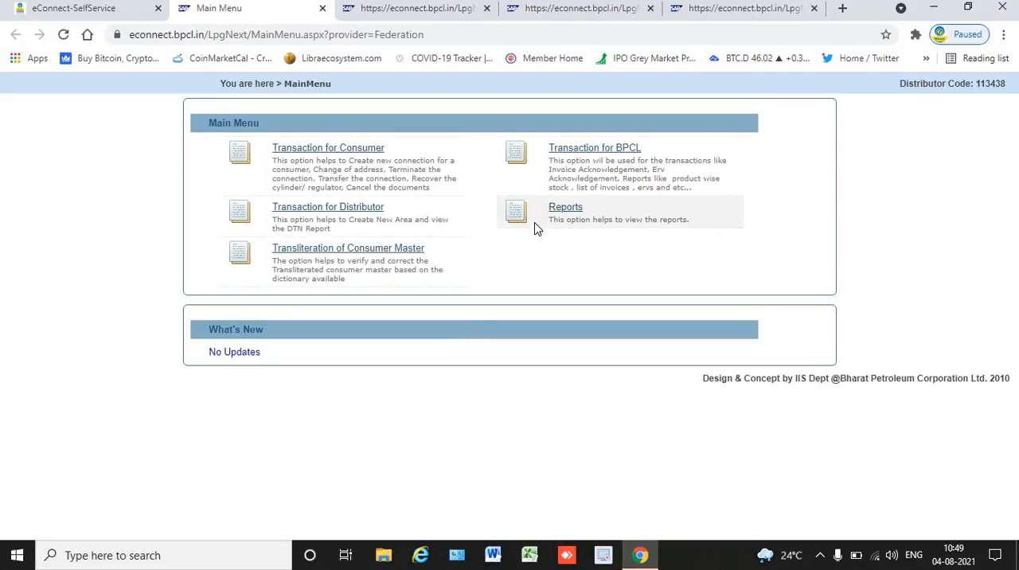
pyautogui.click(567, 208)
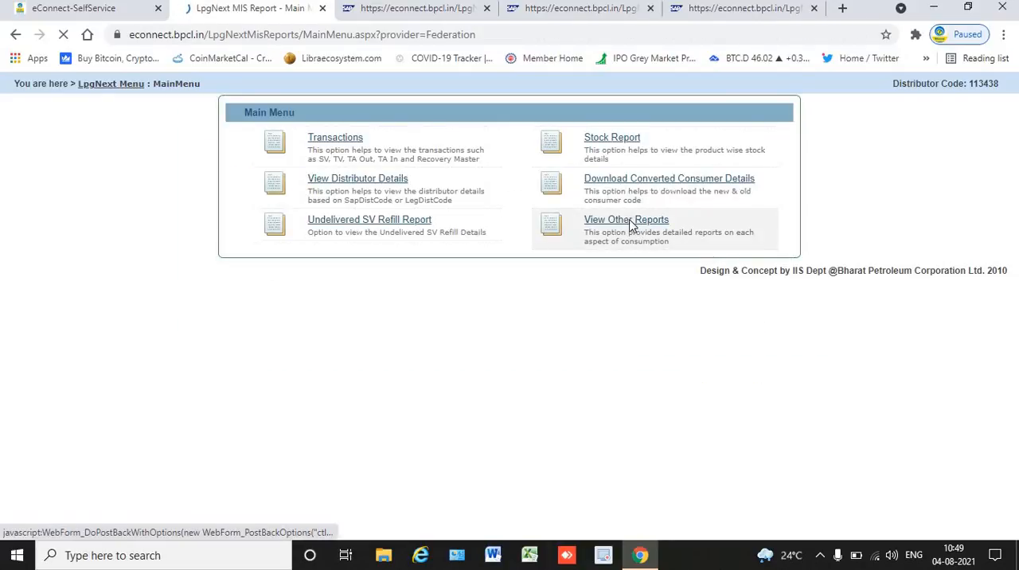
pyautogui.click(634, 227)
# Choose the New Connection Reports category and the Cleared KYC Report For NC Release.
pyautogui.click(423, 109)
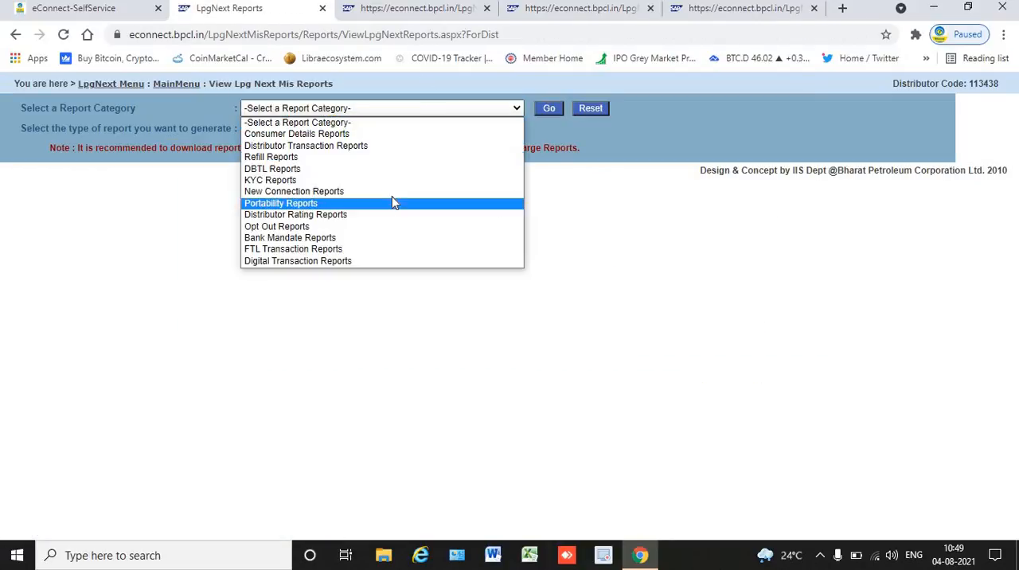
pyautogui.click(393, 195)
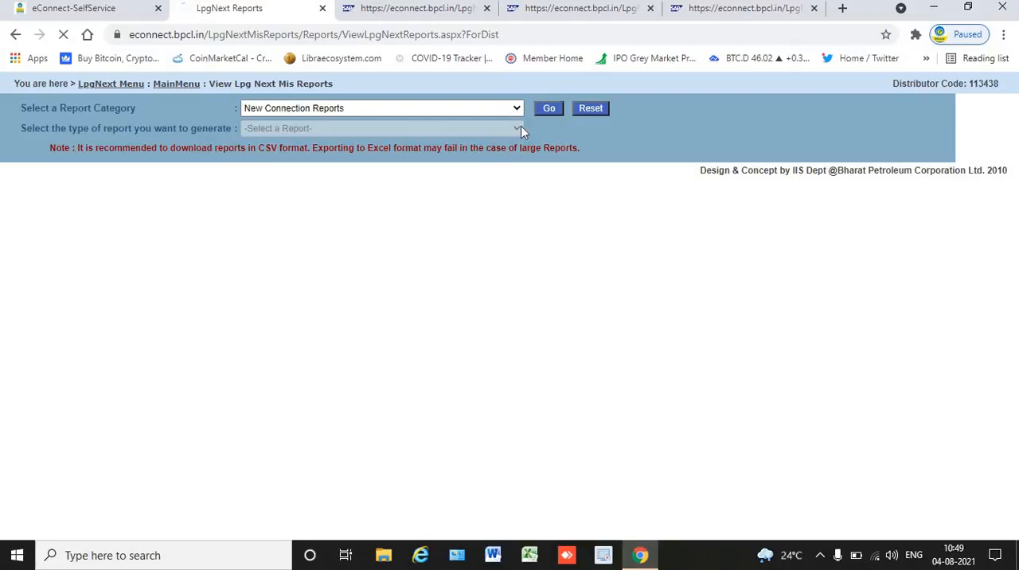
pyautogui.click(513, 127)
pyautogui.click(373, 226)
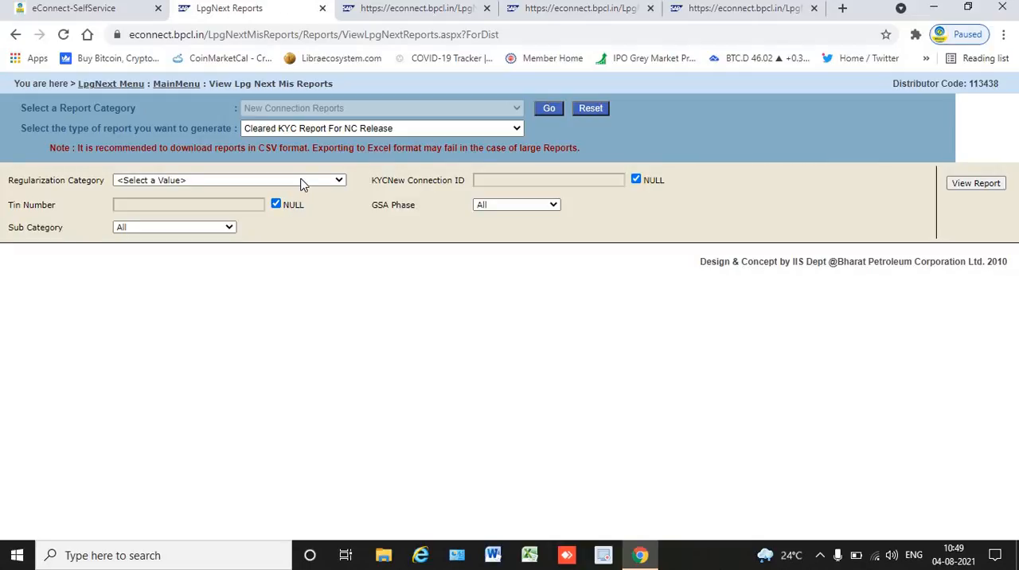
# Set the report's Regularization Category to All and clear the NULL option for the KYC New Connection ID.
pyautogui.click(301, 183)
pyautogui.click(305, 193)
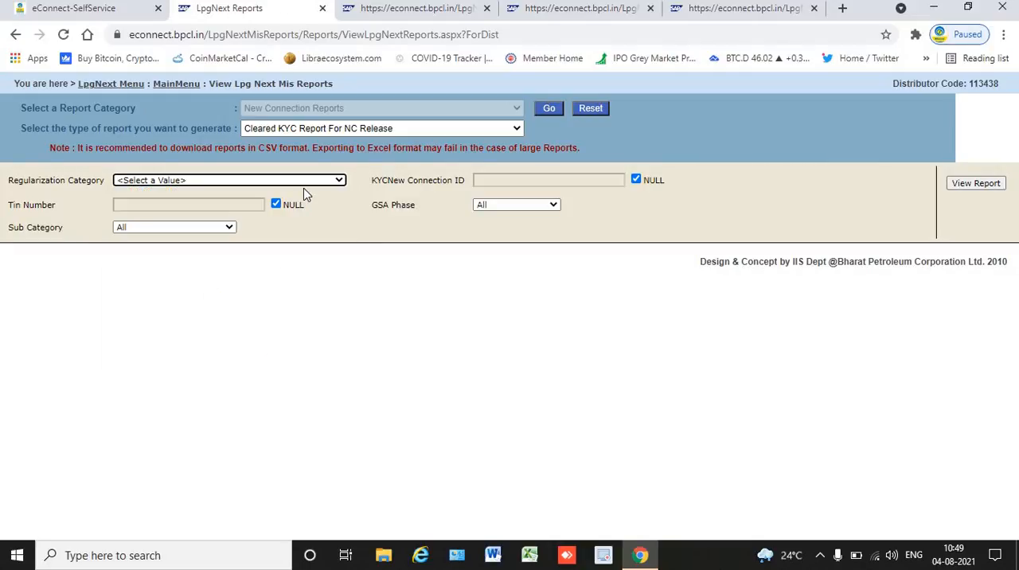
pyautogui.click(307, 190)
pyautogui.click(307, 203)
pyautogui.click(637, 180)
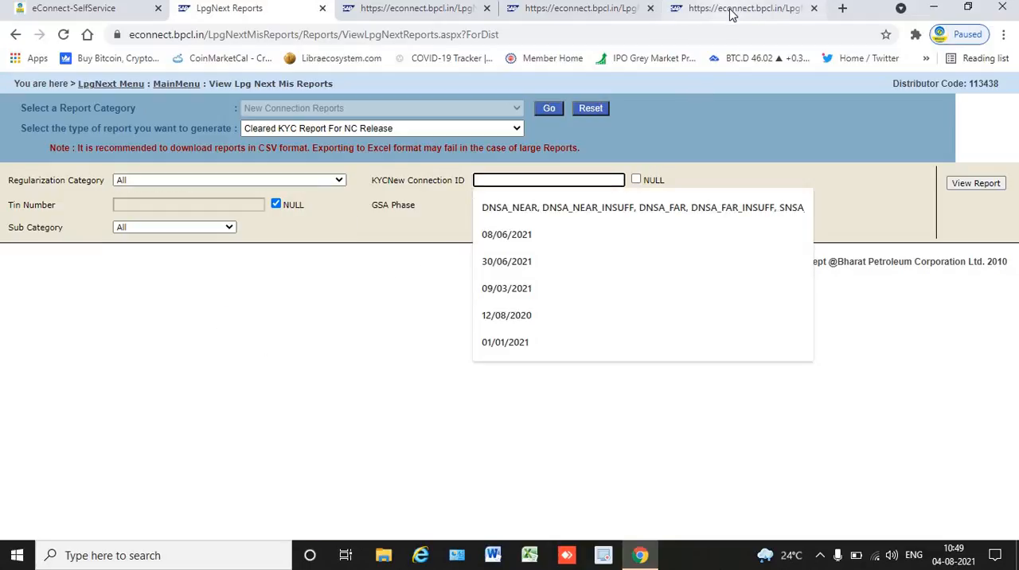
# Look up the first KYC in the Update LGD list, enter its KYC ID in the report filter and generate the report.
pyautogui.click(733, 10)
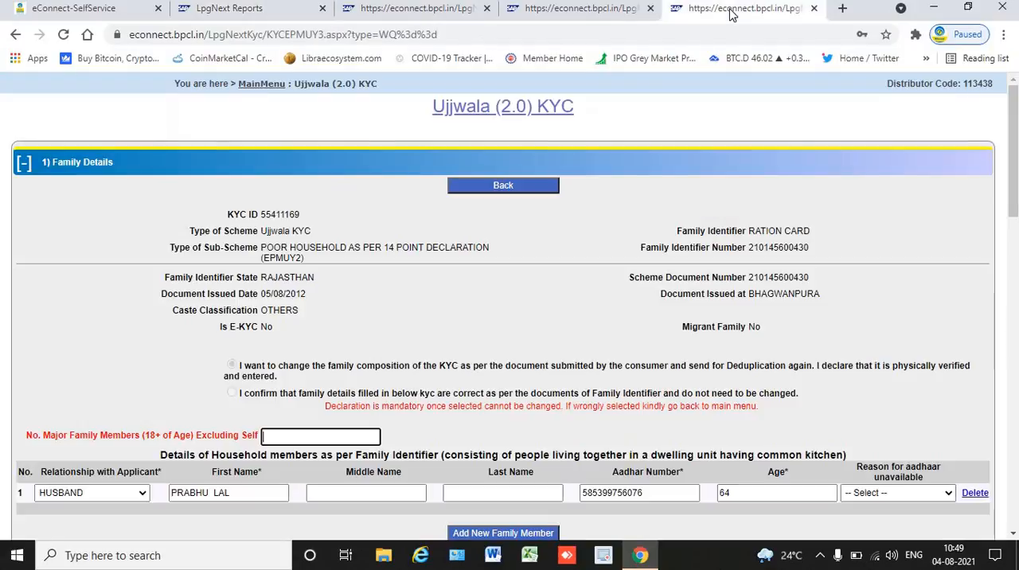
pyautogui.click(567, 15)
pyautogui.click(437, 16)
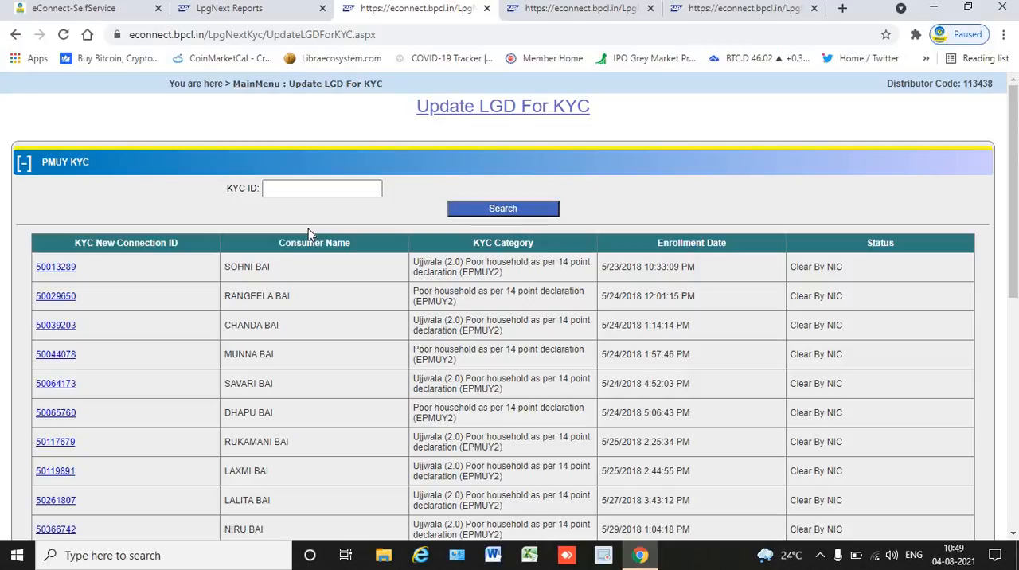
pyautogui.click(285, 9)
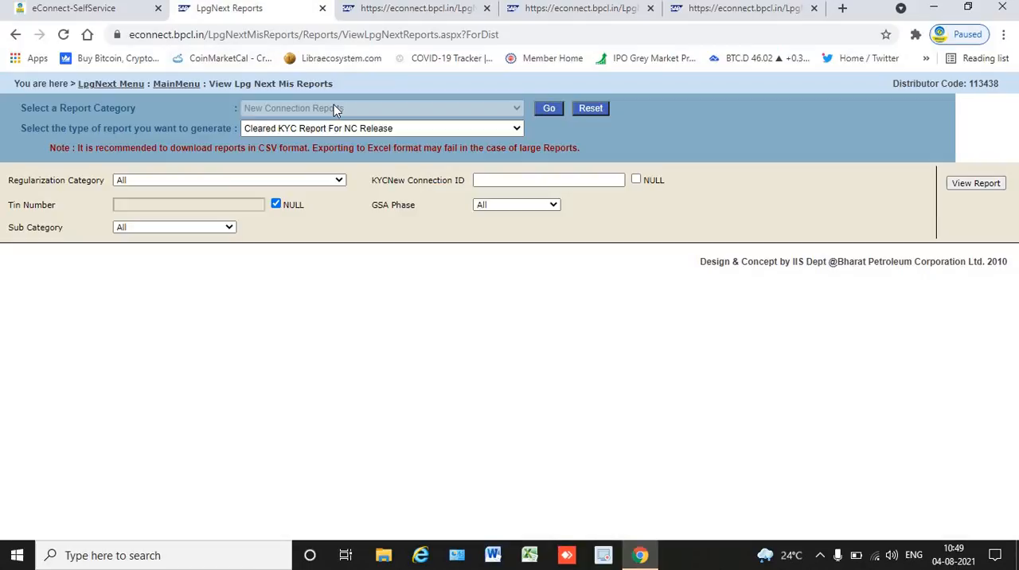
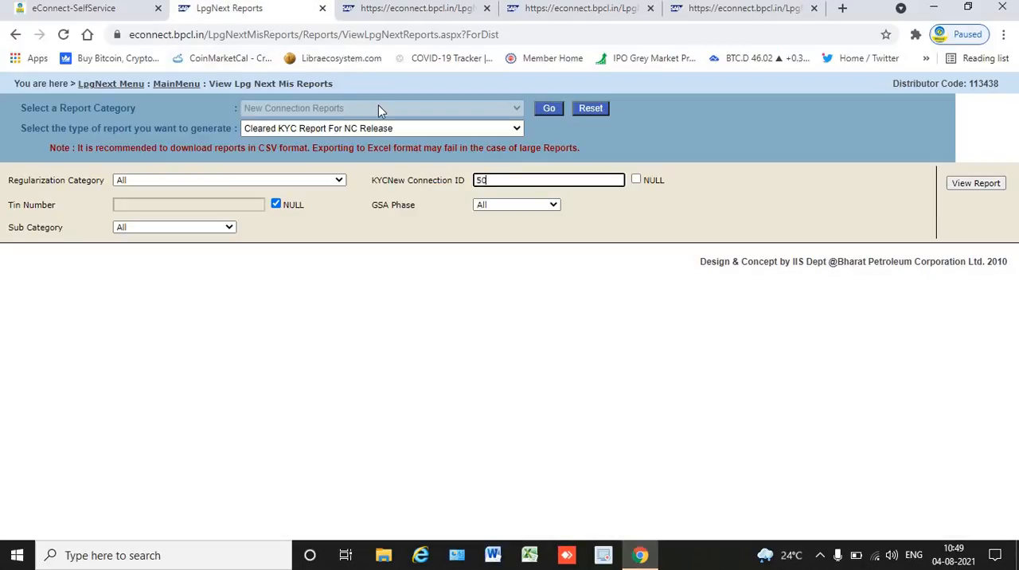
pyautogui.click(976, 183)
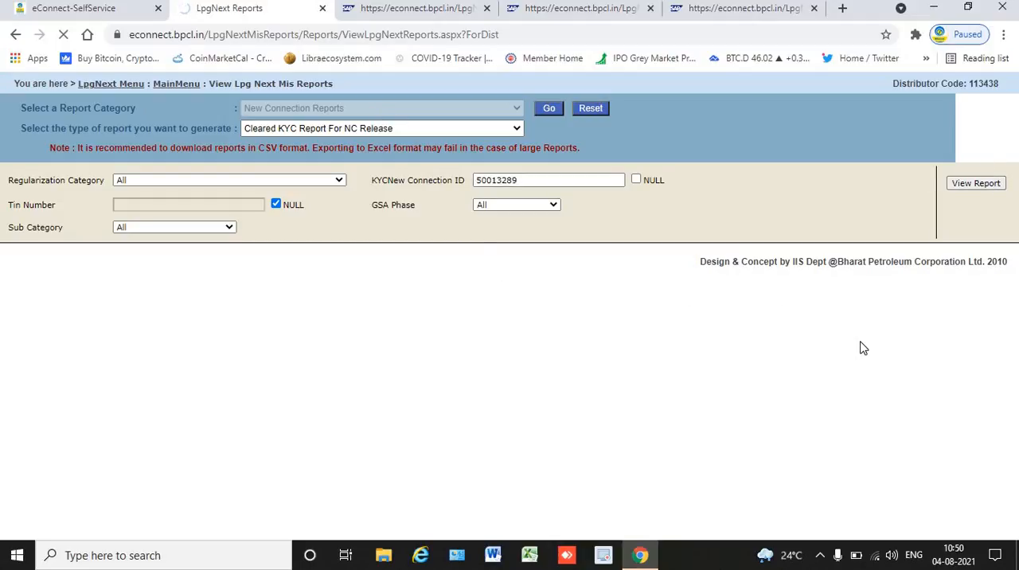
# Copy the KYC ID from the report filter and try to go back from the open Ujjwala (2.0) KYC record.
pyautogui.doubleClick(533, 180)
pyautogui.hotkey('ctrl', 'c')
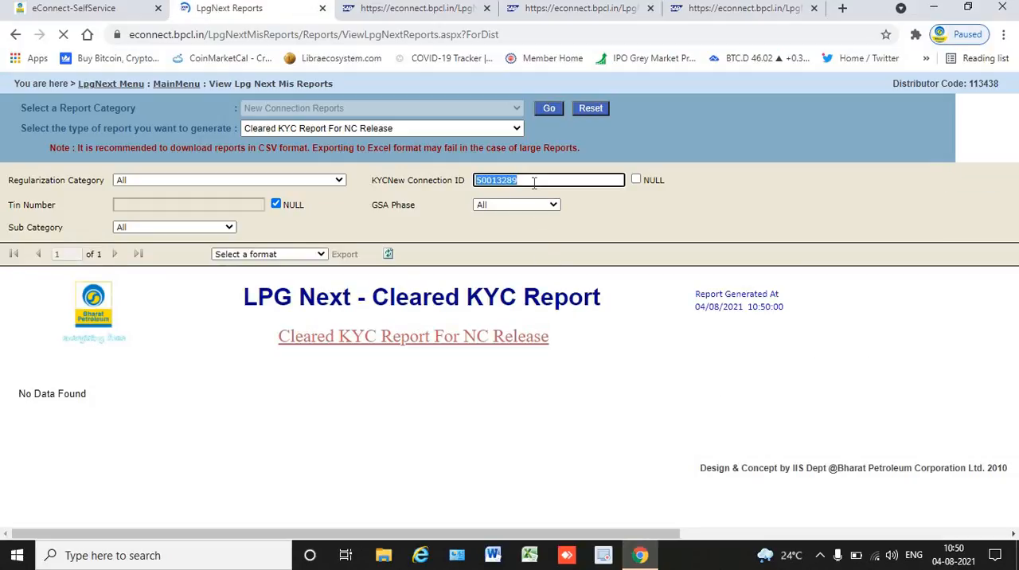
pyautogui.click(699, 9)
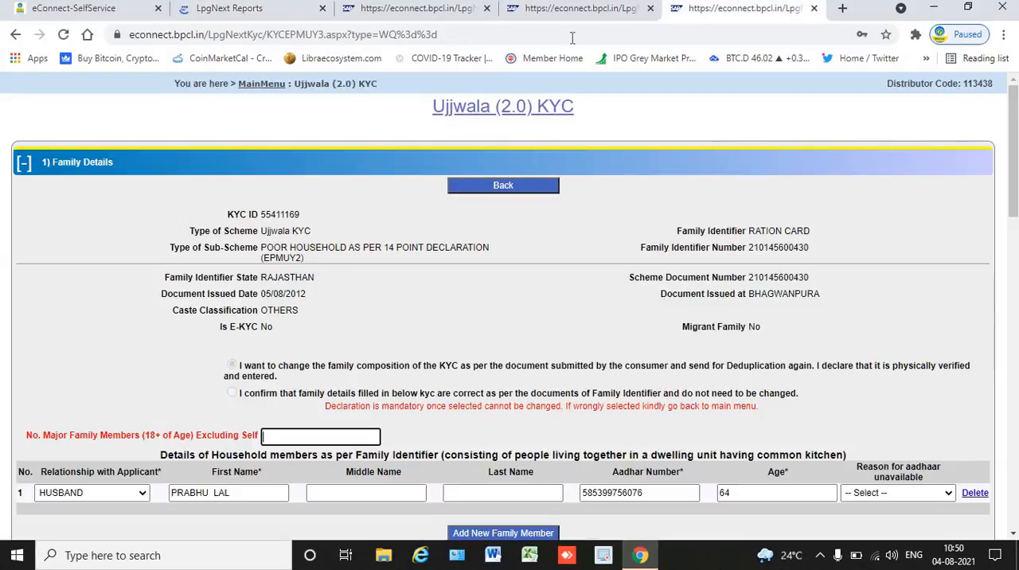
pyautogui.click(582, 10)
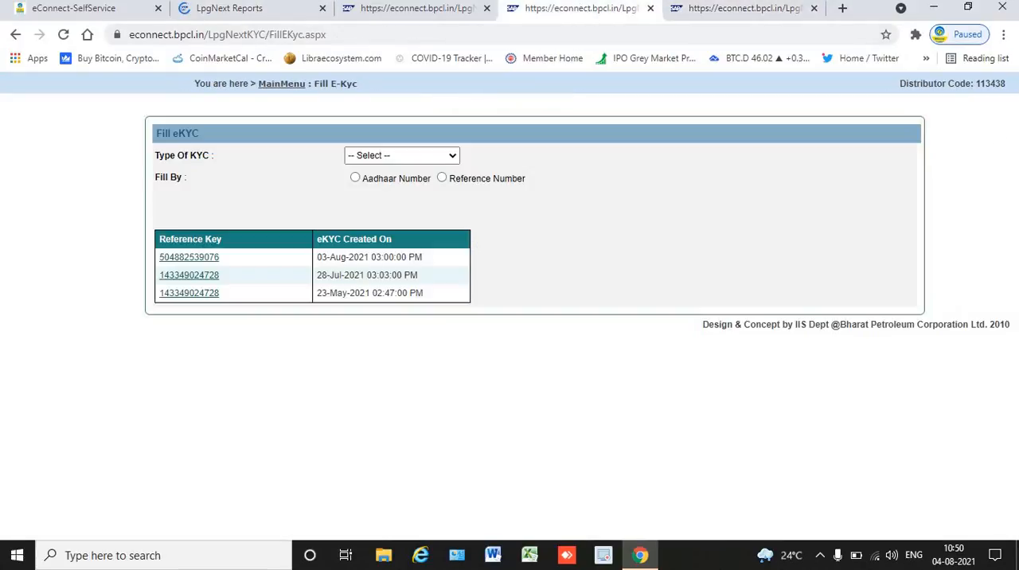
pyautogui.click(446, 9)
pyautogui.click(736, 10)
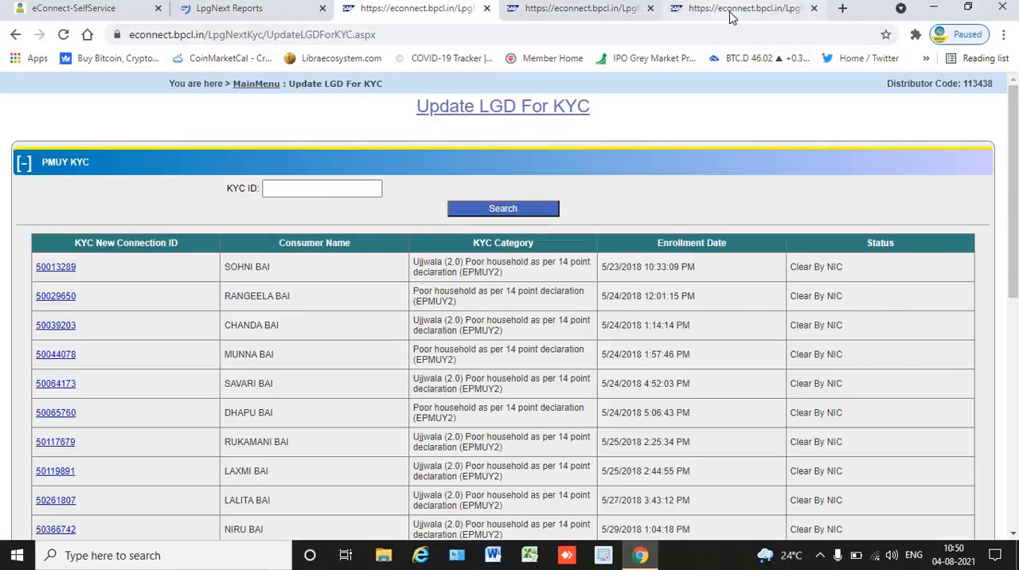
pyautogui.click(502, 188)
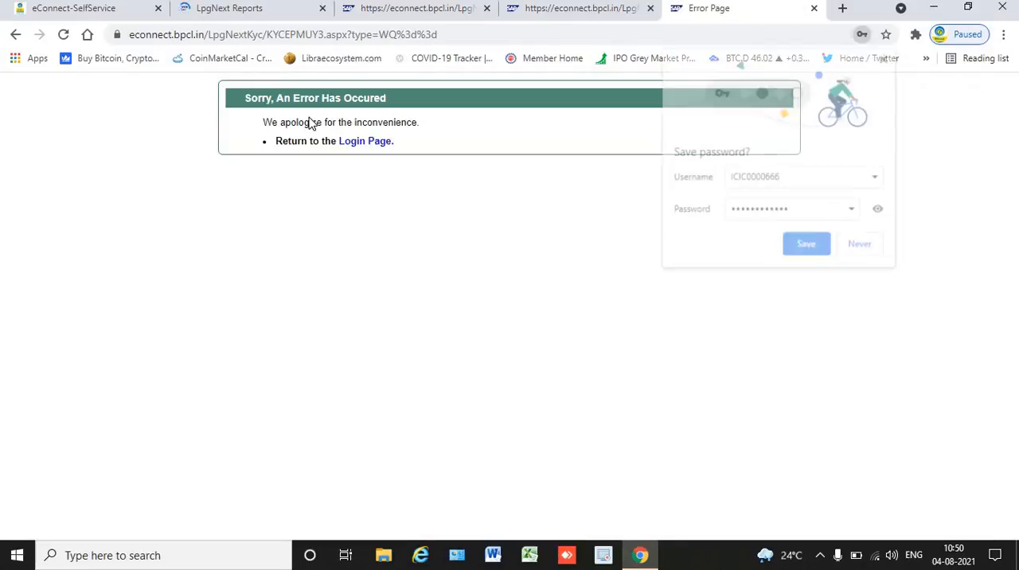
# Close the Ujjwala KYC tab, try to return to the main menu from Fill eKYC and close that tab too.
pyautogui.click(861, 35)
pyautogui.click(813, 8)
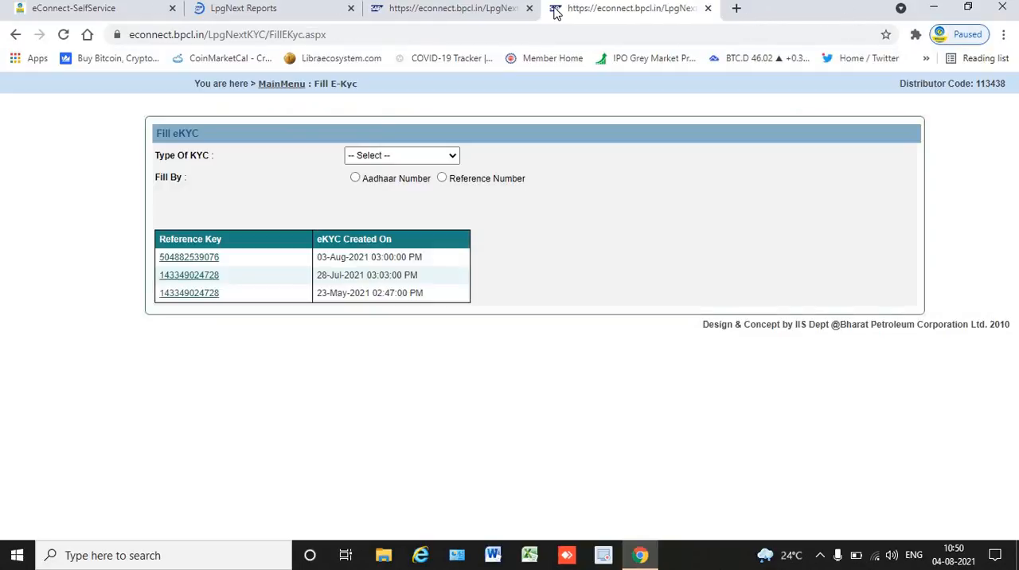
pyautogui.click(267, 84)
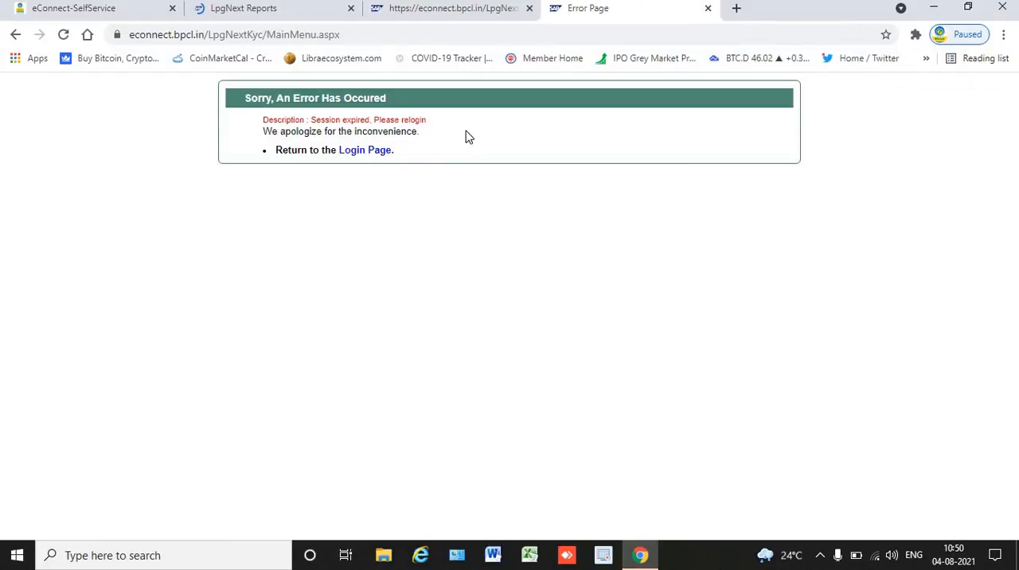
pyautogui.click(707, 9)
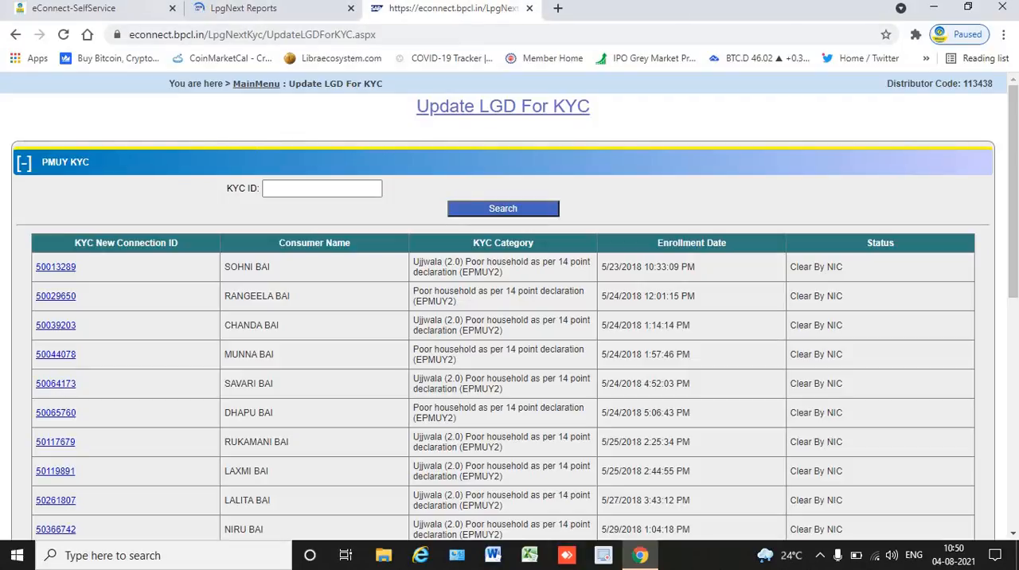
# Open the LPG KYC application from eConnect self-service and go to the Ujjwala (2.0) Scheme.
pyautogui.click(79, 8)
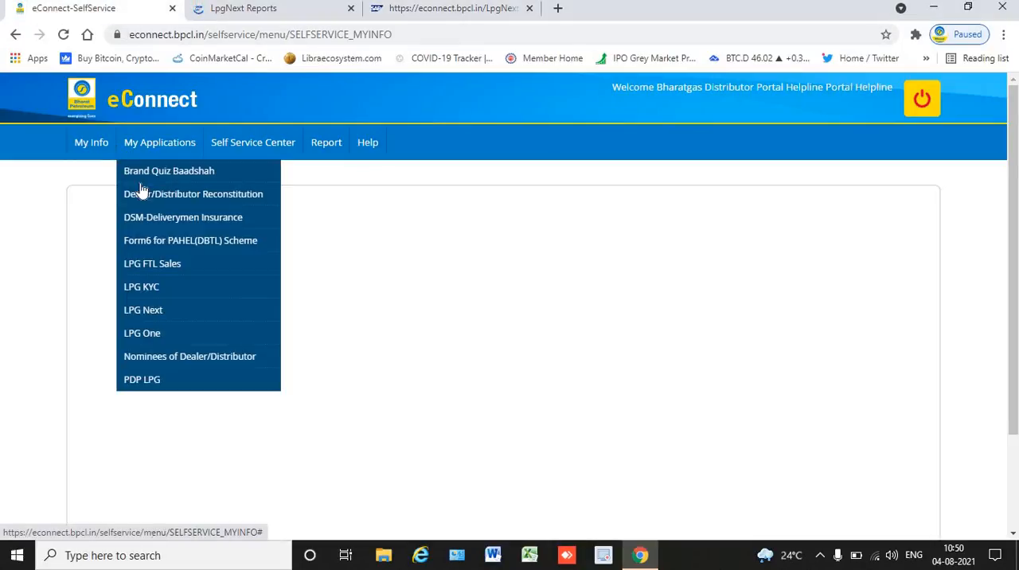
pyautogui.click(344, 310)
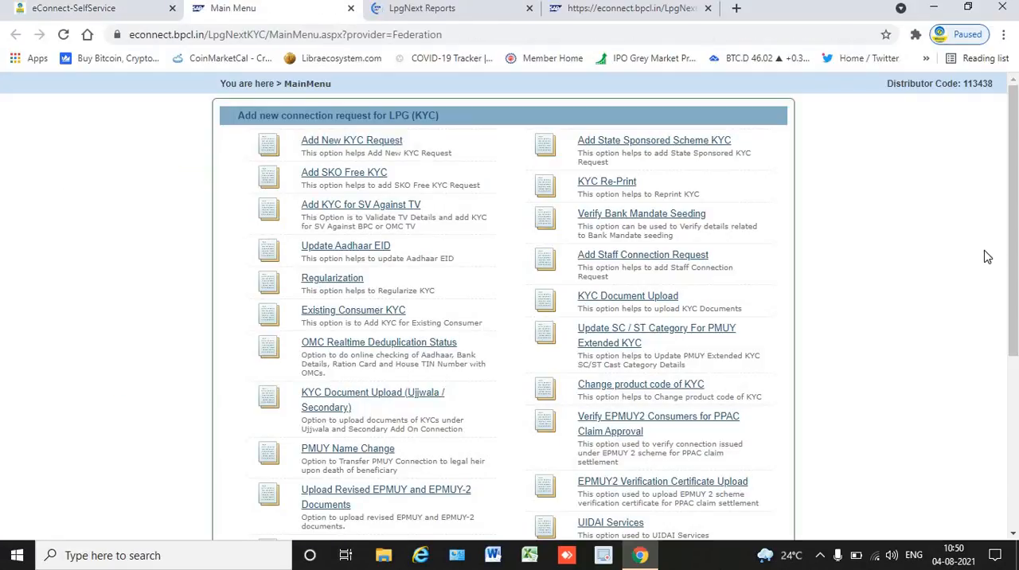
pyautogui.moveTo(1017, 227); pyautogui.dragTo(1017, 378)
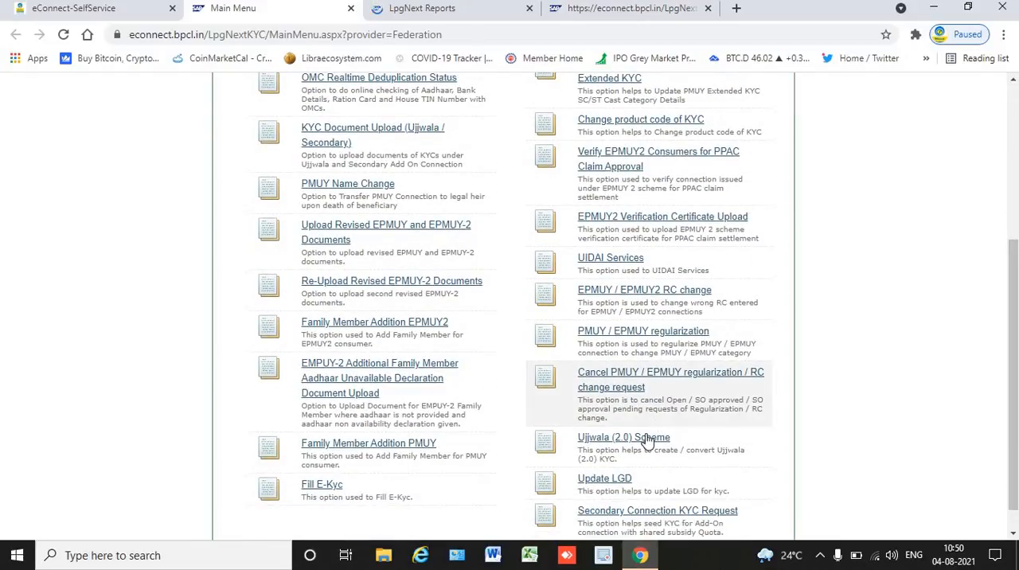
pyautogui.click(648, 442)
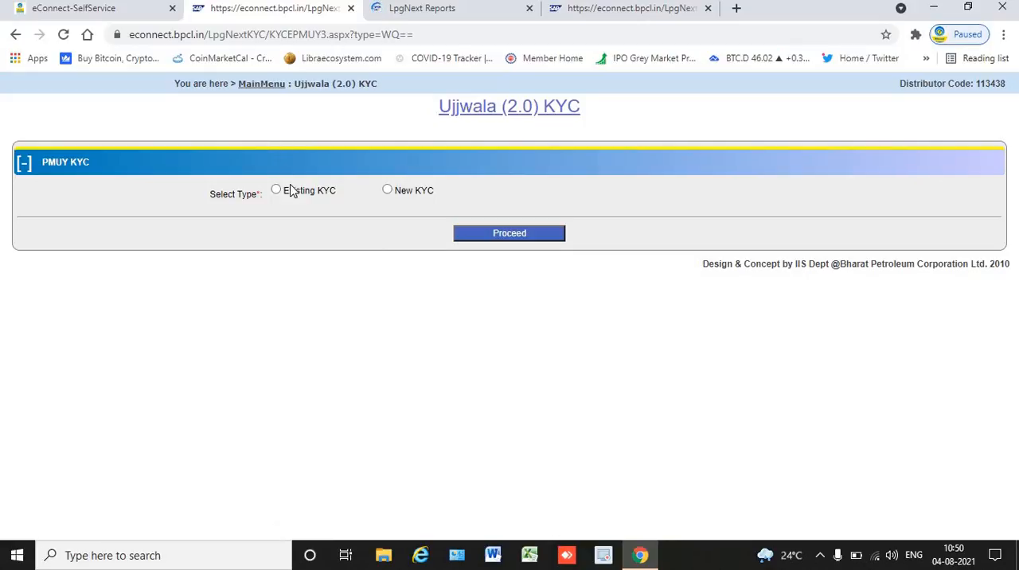
# Choose Existing KYC for Ujjwala (2.0) and search for the record with the copied KYC ID.
pyautogui.click(320, 195)
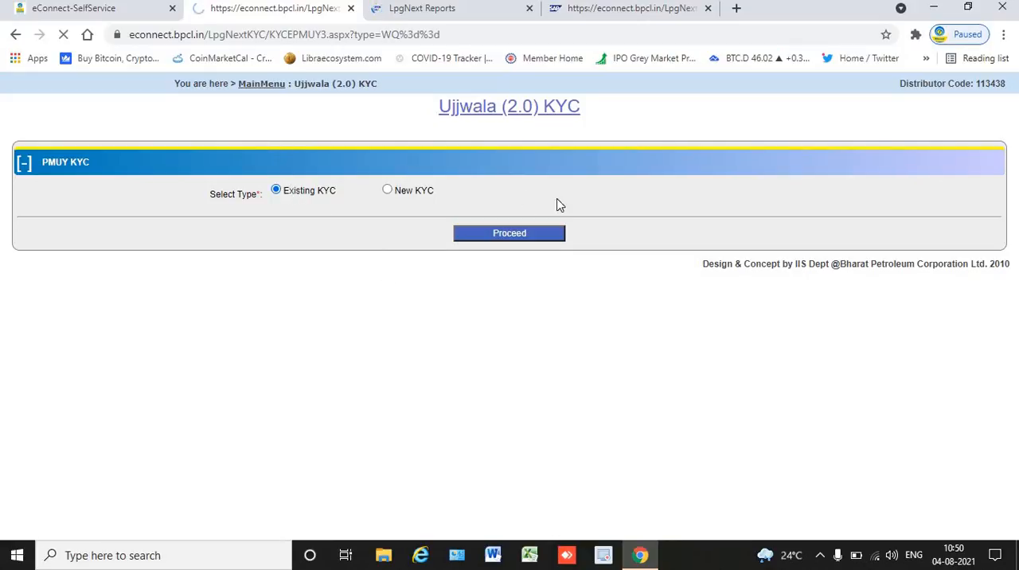
pyautogui.click(541, 237)
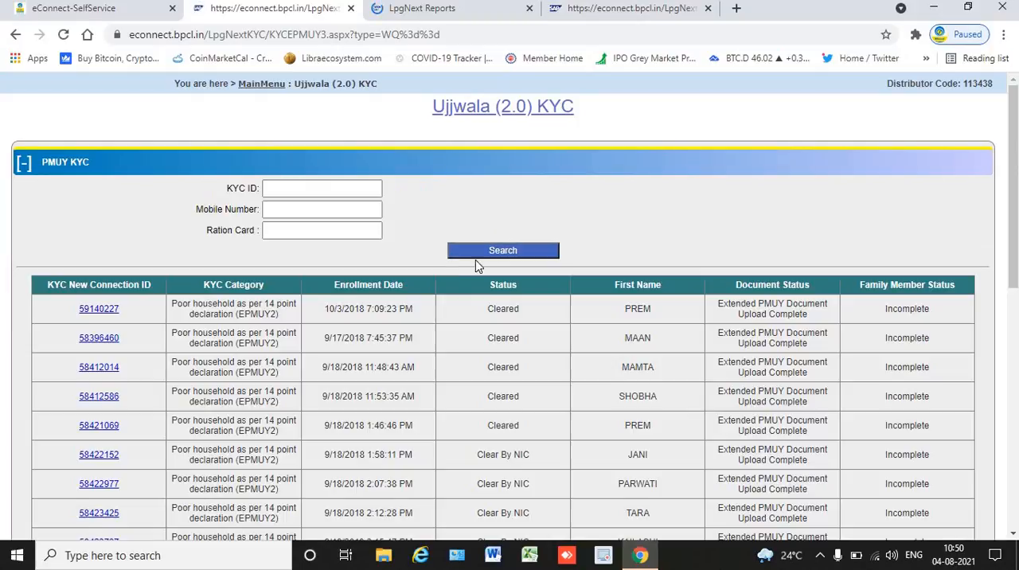
pyautogui.click(336, 191)
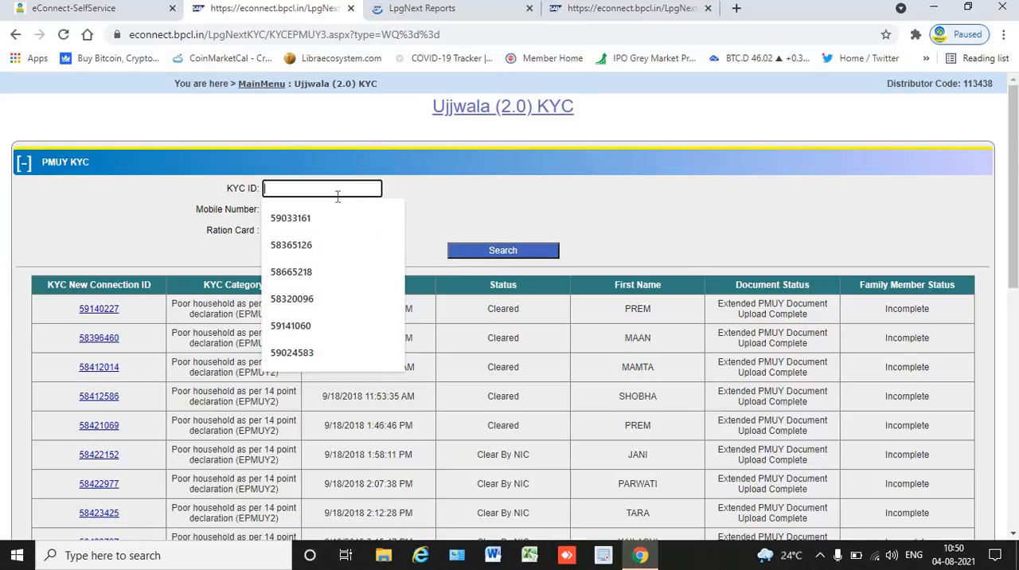
pyautogui.hotkey('ctrl', 'v')
pyautogui.click(511, 250)
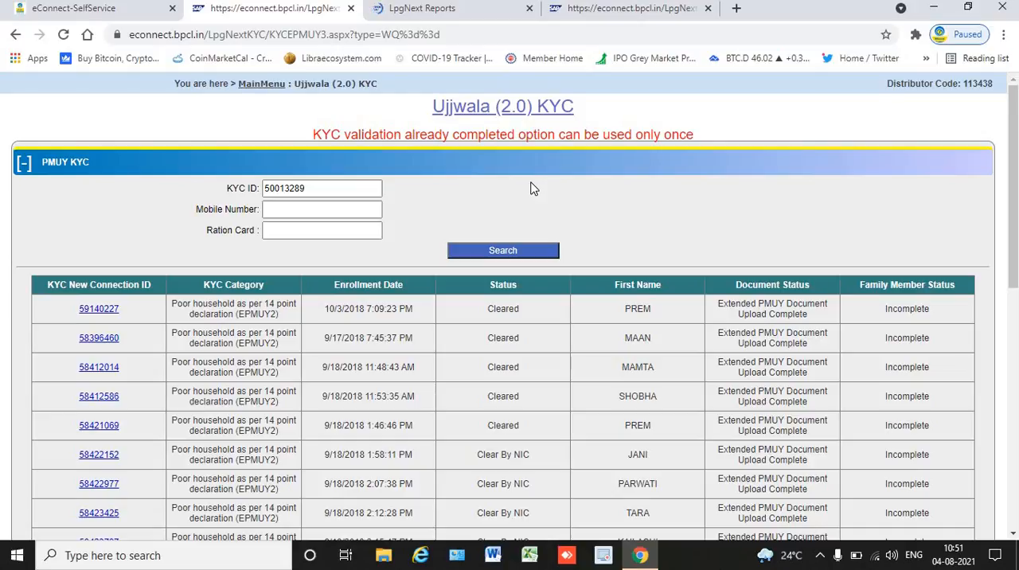
# Compare the KYC search with the Update LGD list, open the first listed KYC there and categorise the consumer as Rural.
pyautogui.click(638, 16)
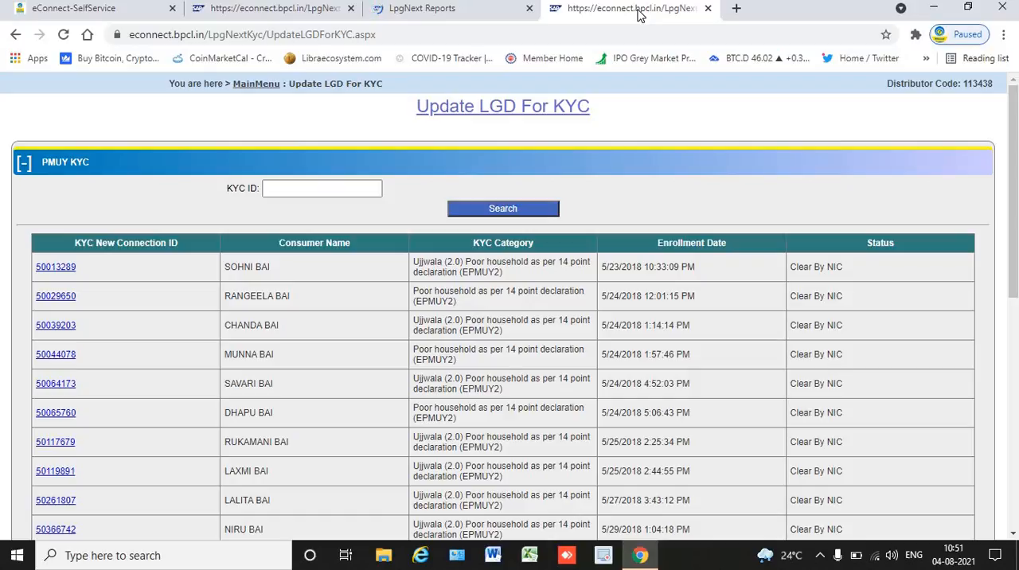
pyautogui.click(312, 9)
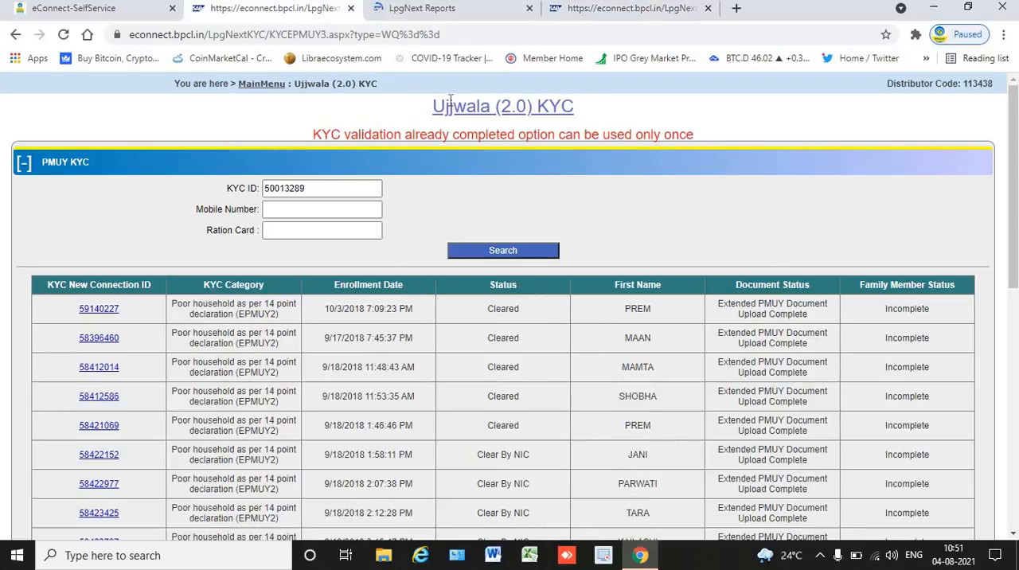
pyautogui.click(573, 11)
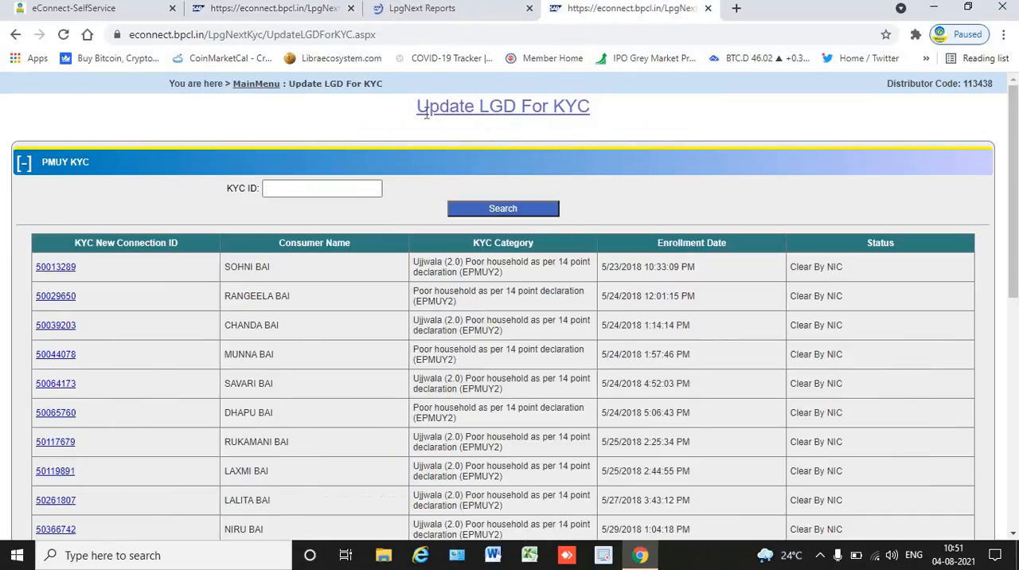
pyautogui.click(57, 271)
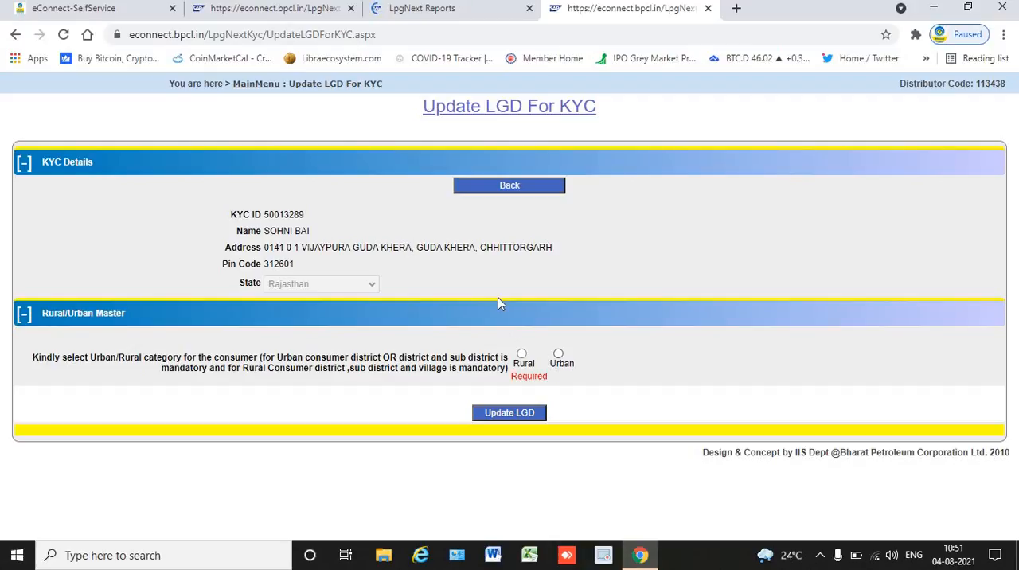
pyautogui.click(522, 355)
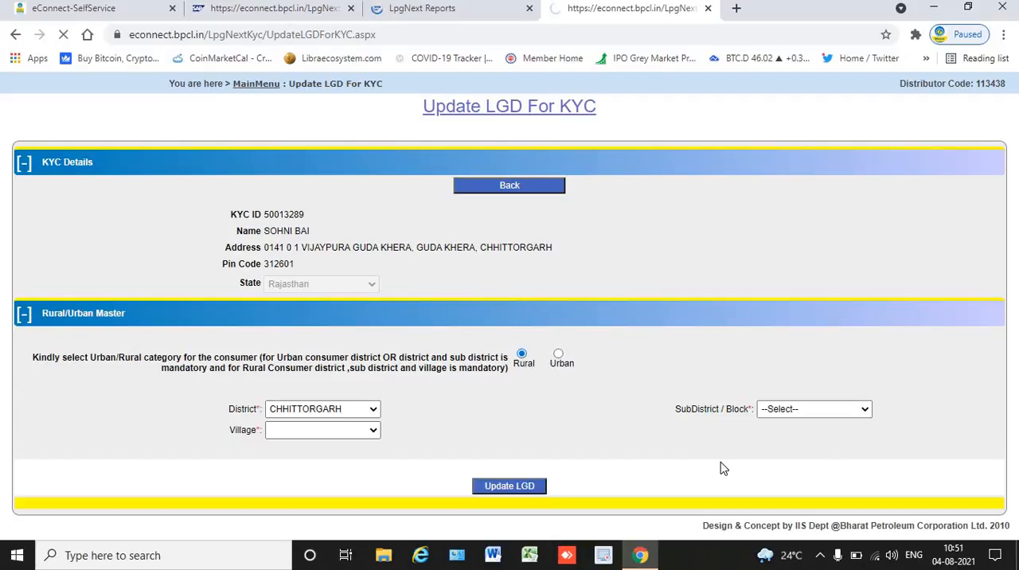
# Select the sub-district Nimbahera and the village Guda Khera for the consumer and submit the LGD update.
pyautogui.click(804, 413)
pyautogui.press('n')
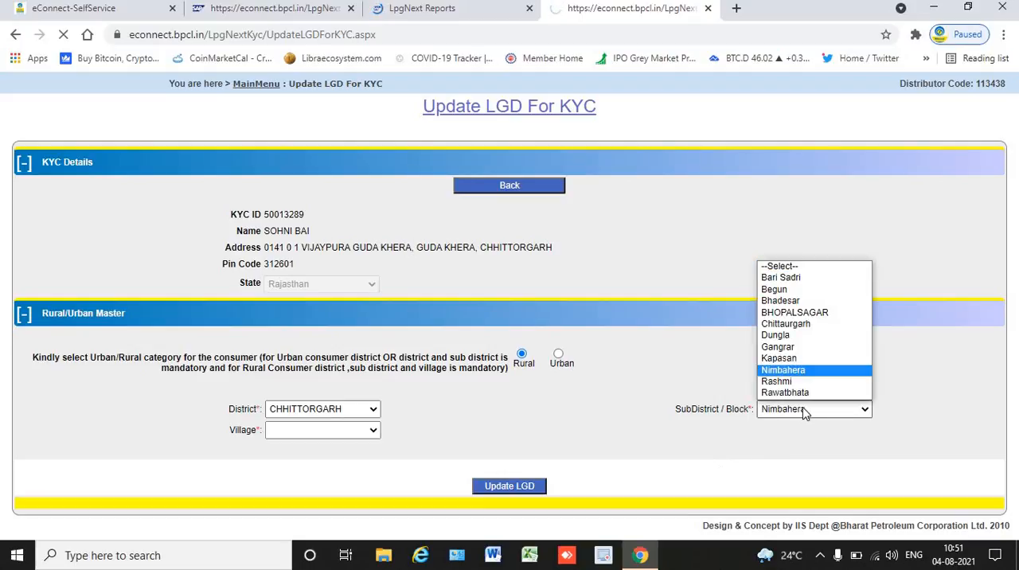
pyautogui.press('Return')
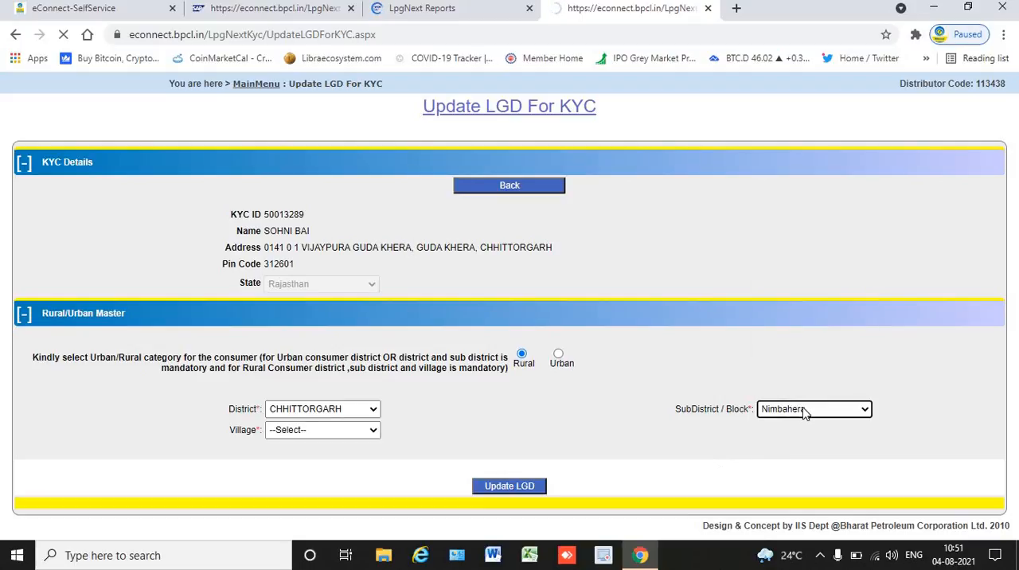
pyautogui.click(322, 436)
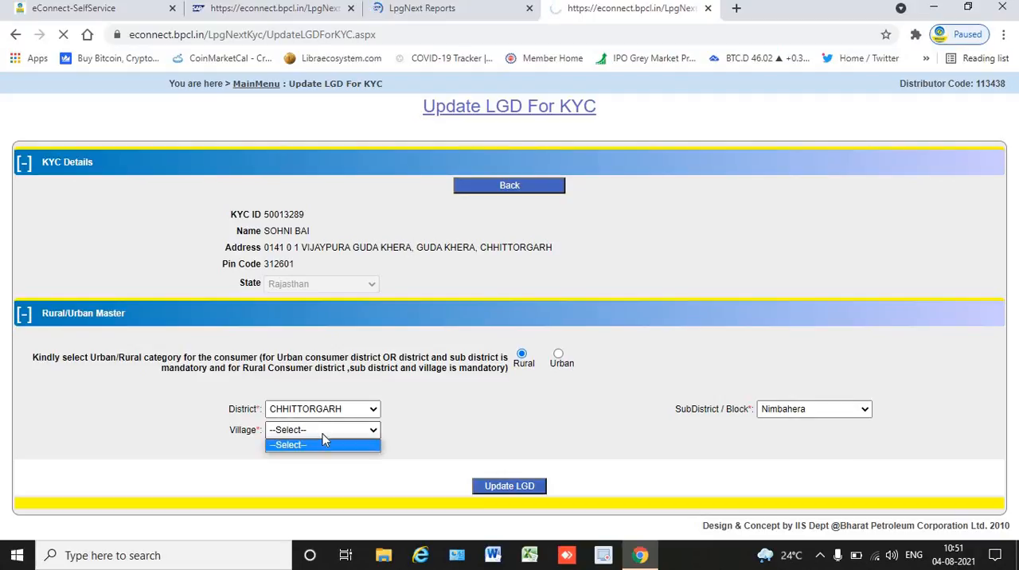
pyautogui.click(323, 438)
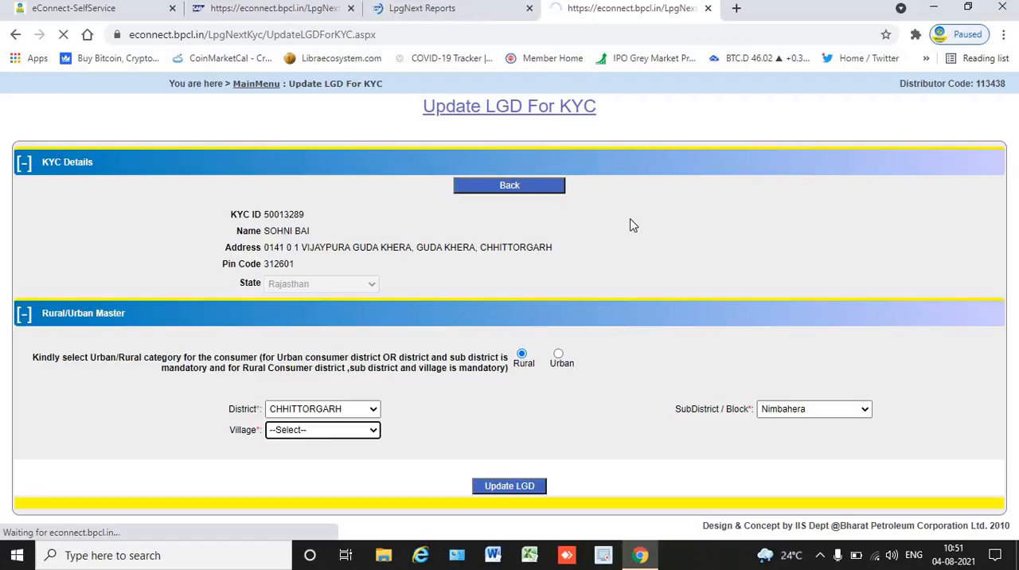
pyautogui.click(328, 430)
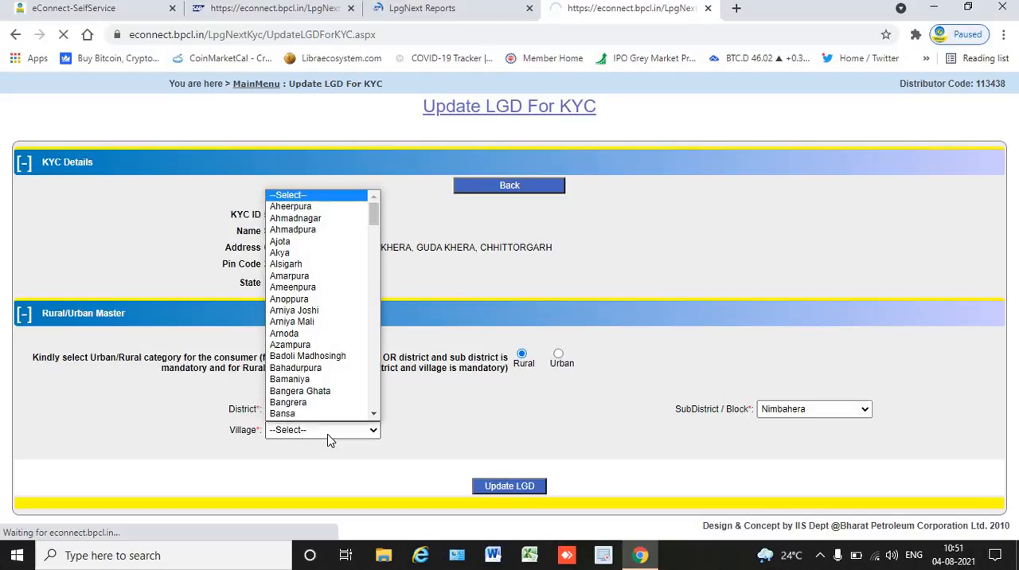
pyautogui.write('guda')
pyautogui.press('Return')
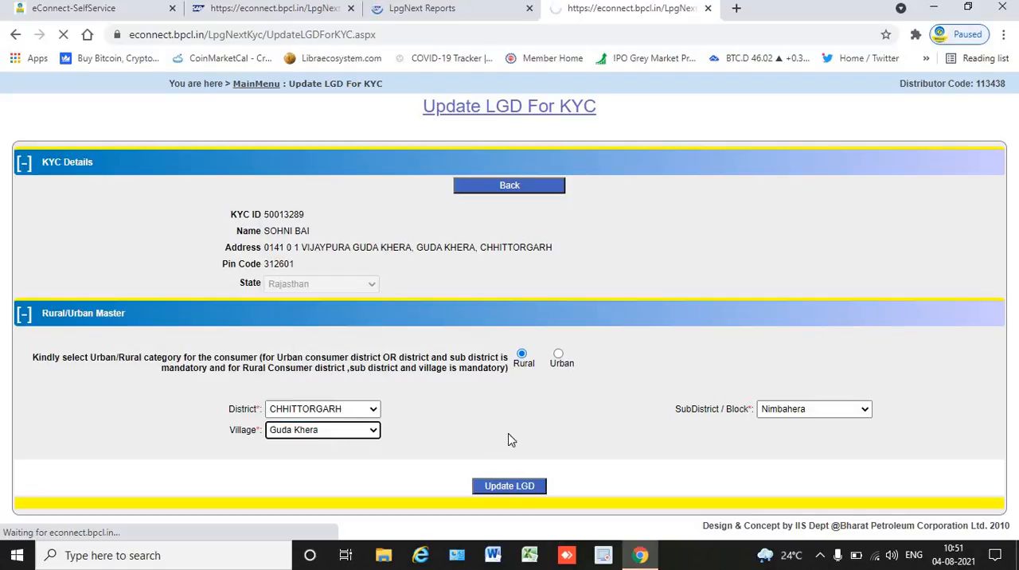
pyautogui.click(509, 487)
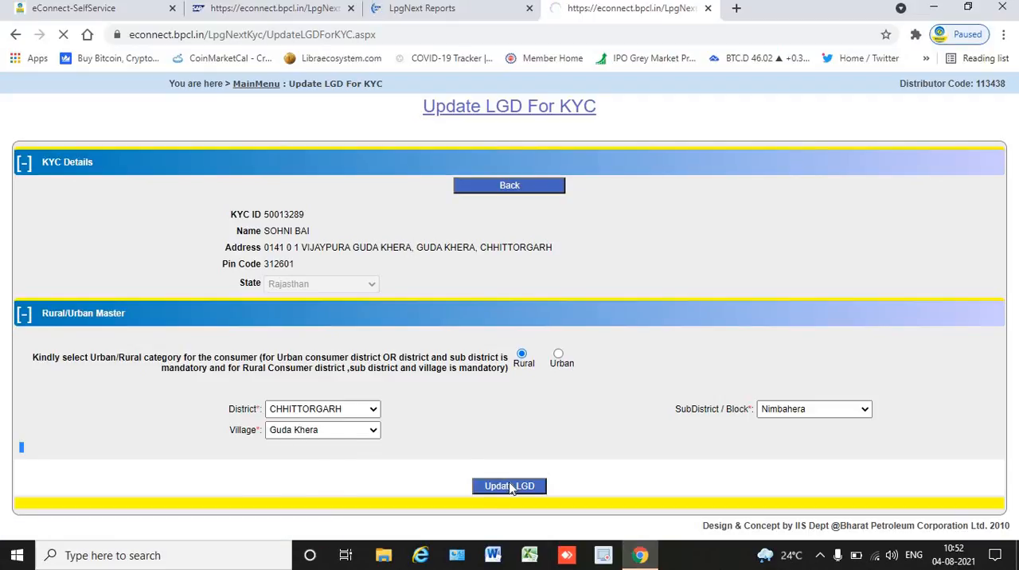
# Return to the Cleared KYC Report For NC Release to review it for the filtered KYC ID.
pyautogui.click(482, 17)
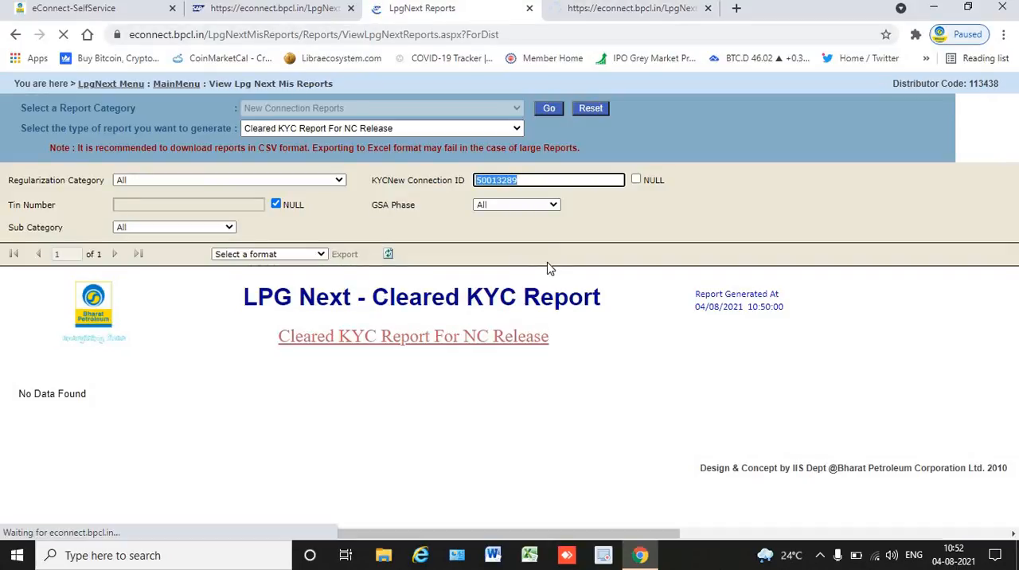
pyautogui.click(644, 109)
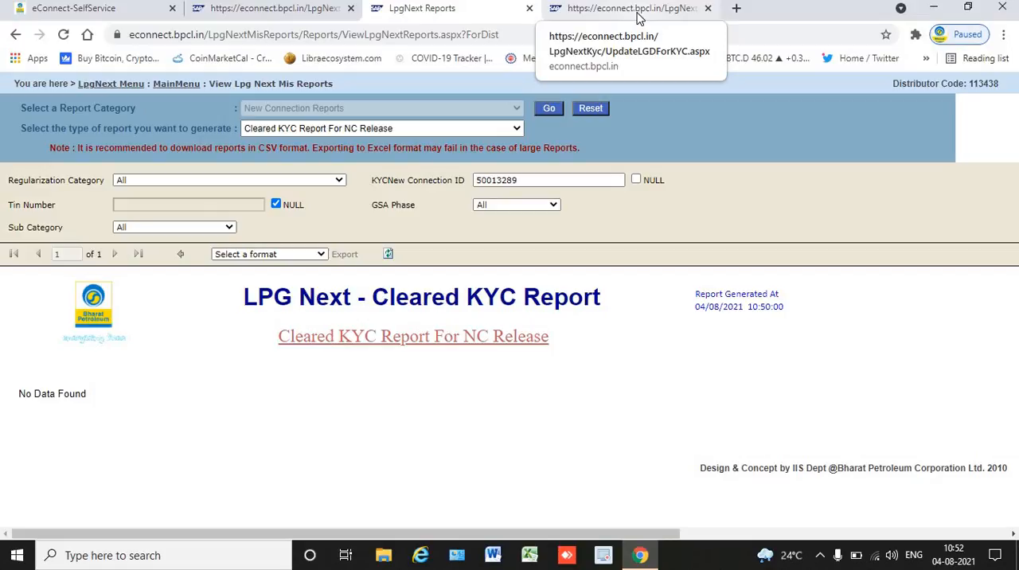
# Set the sub-district to Nimbahera on the open Update LGD form and try to select the consumer's village.
pyautogui.click(637, 9)
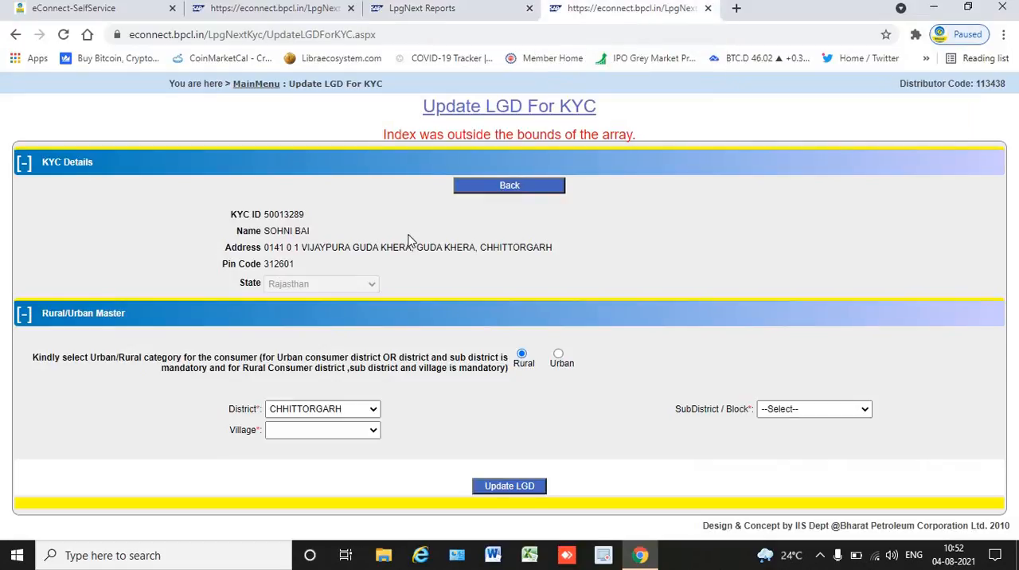
pyautogui.click(813, 409)
pyautogui.click(795, 371)
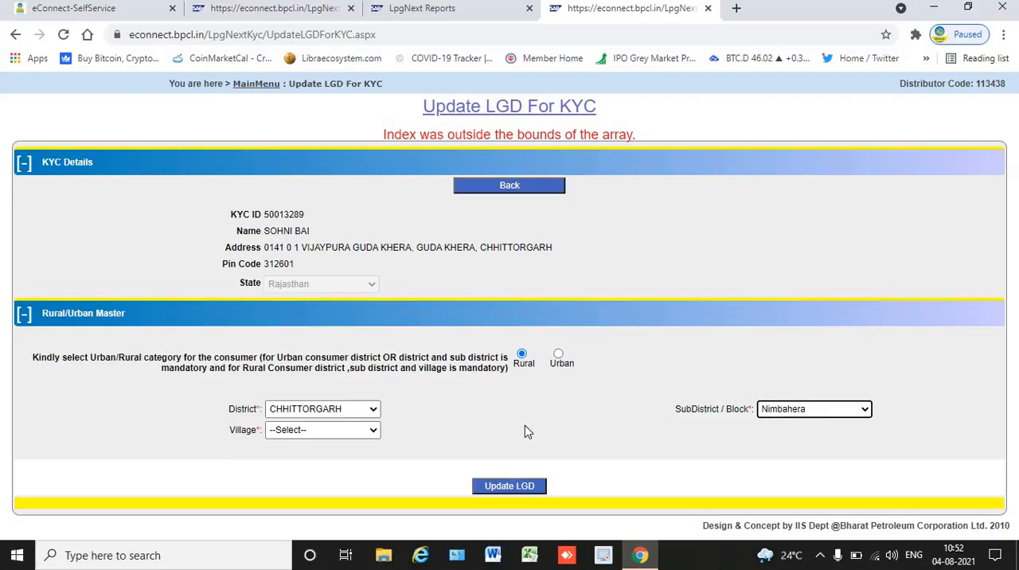
pyautogui.click(352, 434)
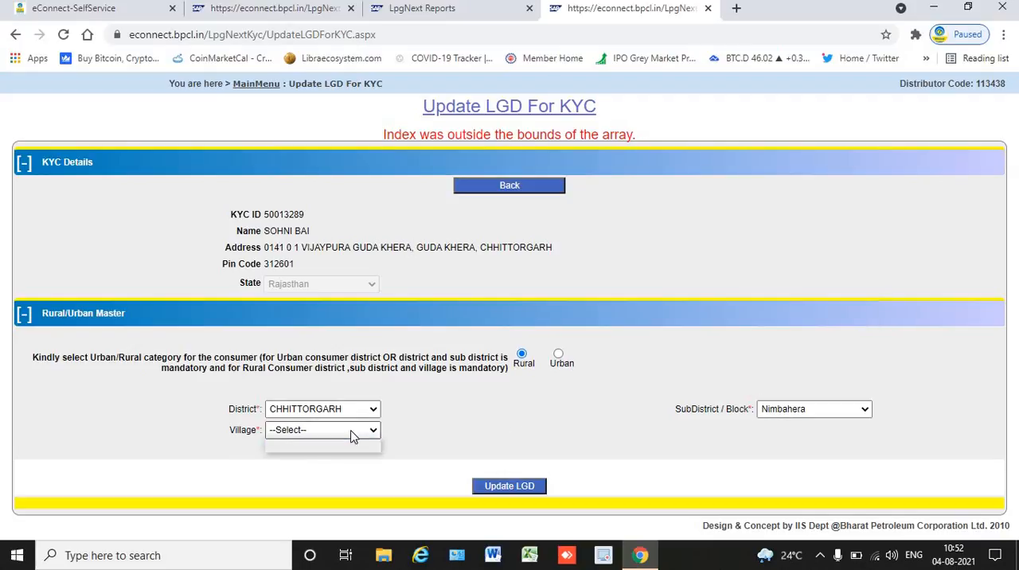
pyautogui.click(353, 437)
pyautogui.click(354, 436)
pyautogui.click(353, 436)
pyautogui.click(354, 436)
pyautogui.click(353, 436)
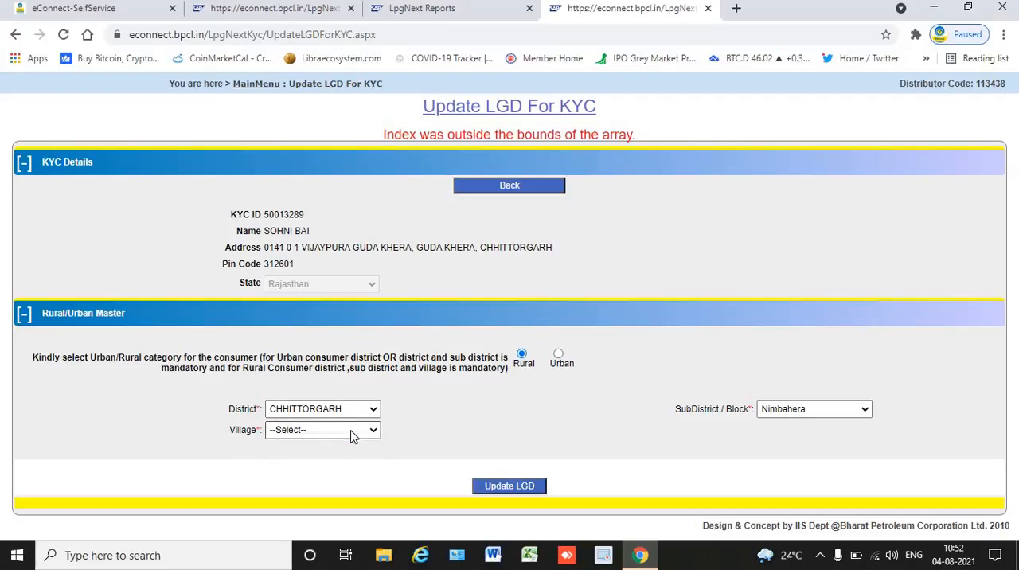
pyautogui.click(354, 436)
pyautogui.click(353, 436)
pyautogui.click(354, 436)
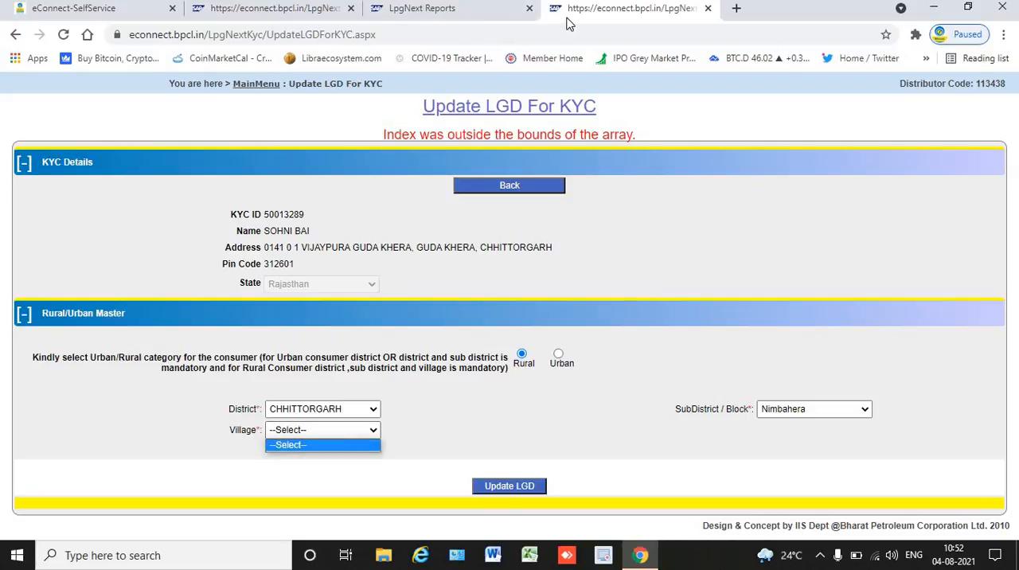
pyautogui.click(317, 432)
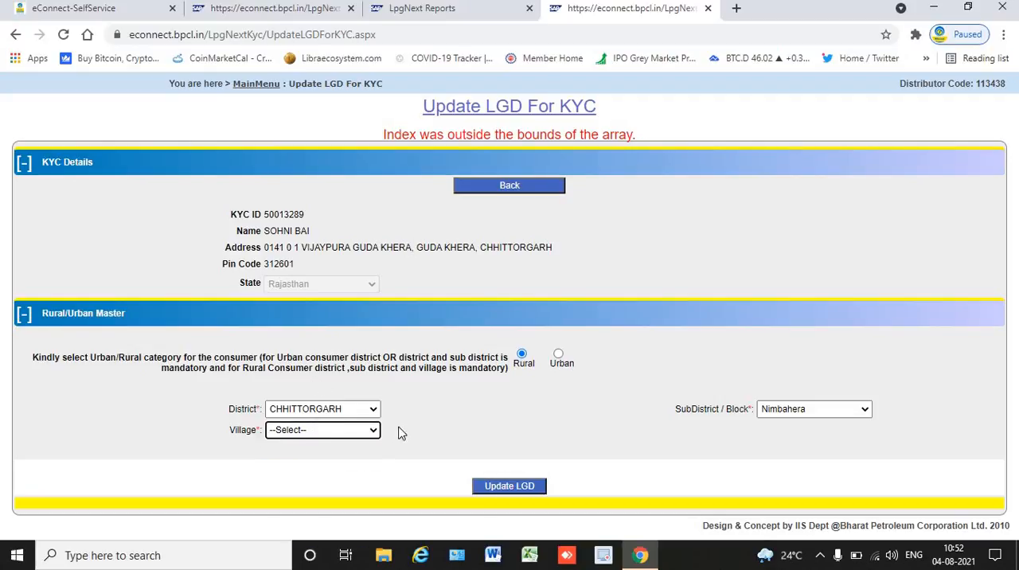
# Return to the Update LGD list, reopen the first listed KYC and categorise the consumer as Rural.
pyautogui.click(533, 185)
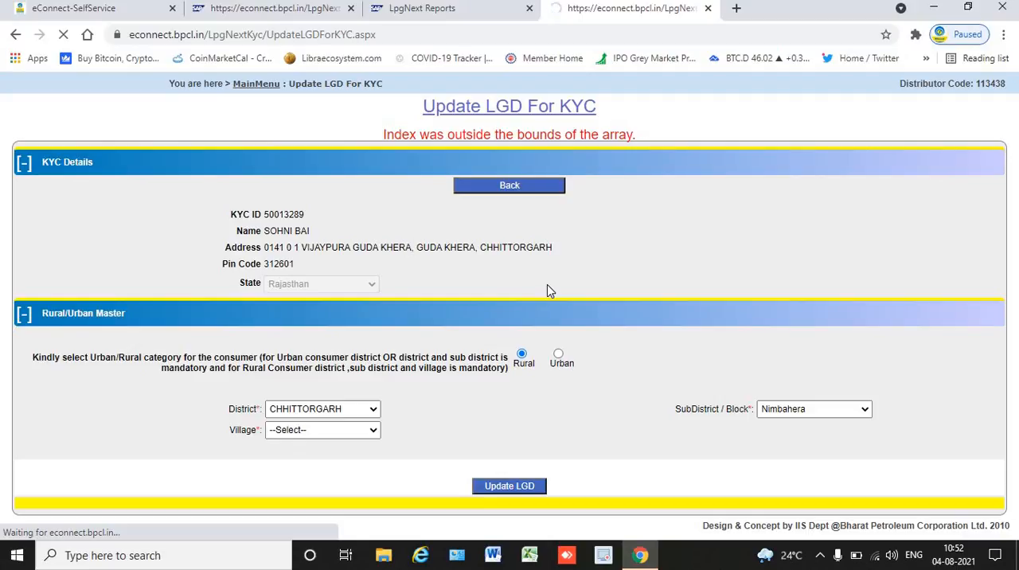
pyautogui.click(547, 191)
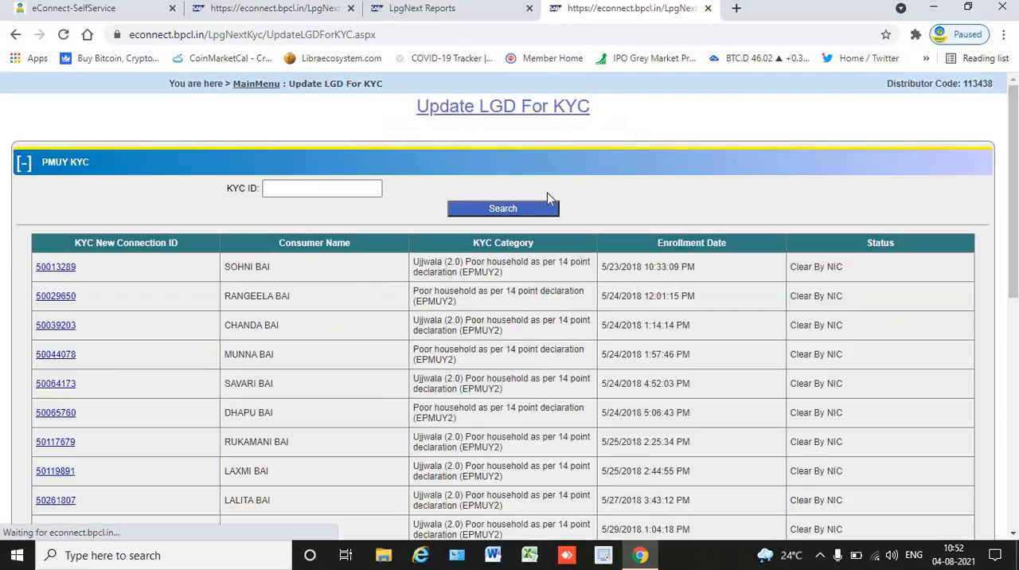
pyautogui.click(67, 268)
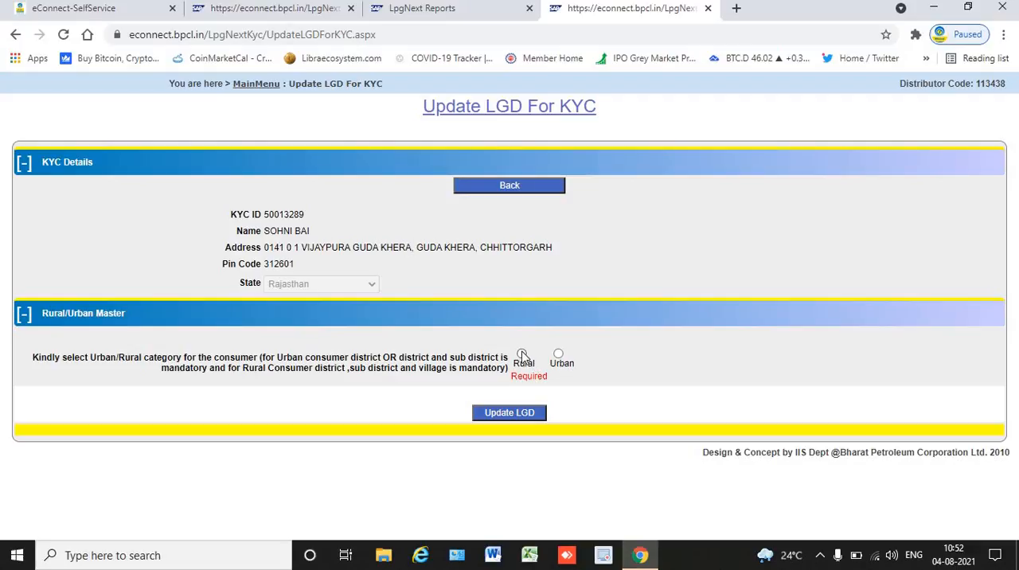
pyautogui.click(522, 355)
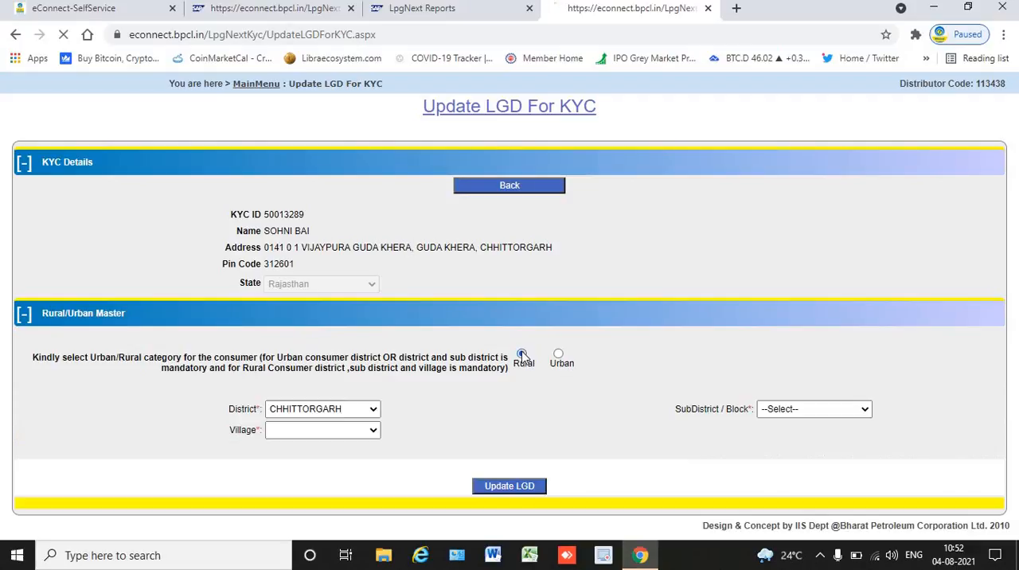
# Select the sub-district Nimbahera and the village matching the consumer's address, and submit the LGD update.
pyautogui.click(851, 412)
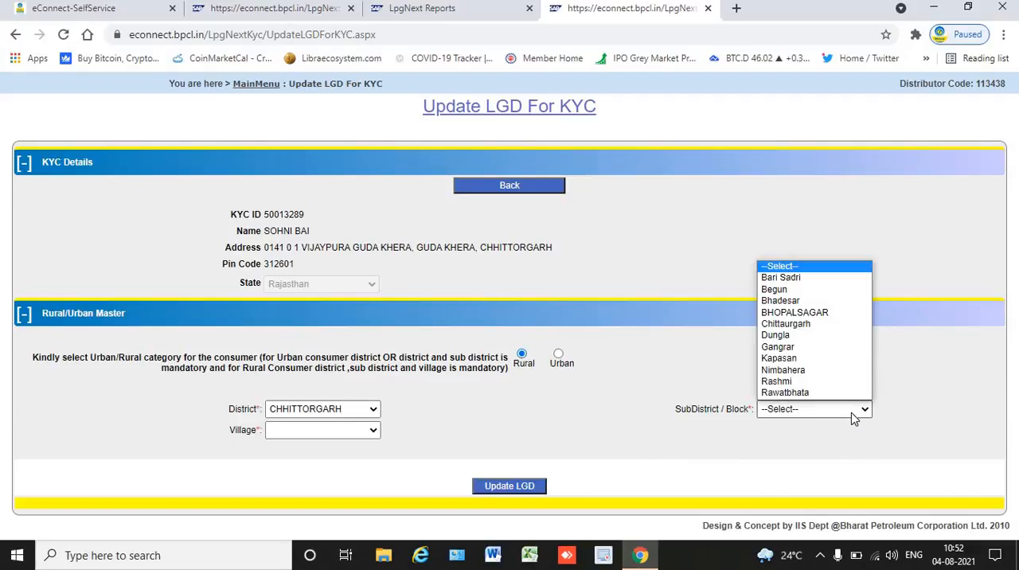
pyautogui.press('n')
pyautogui.press('Return')
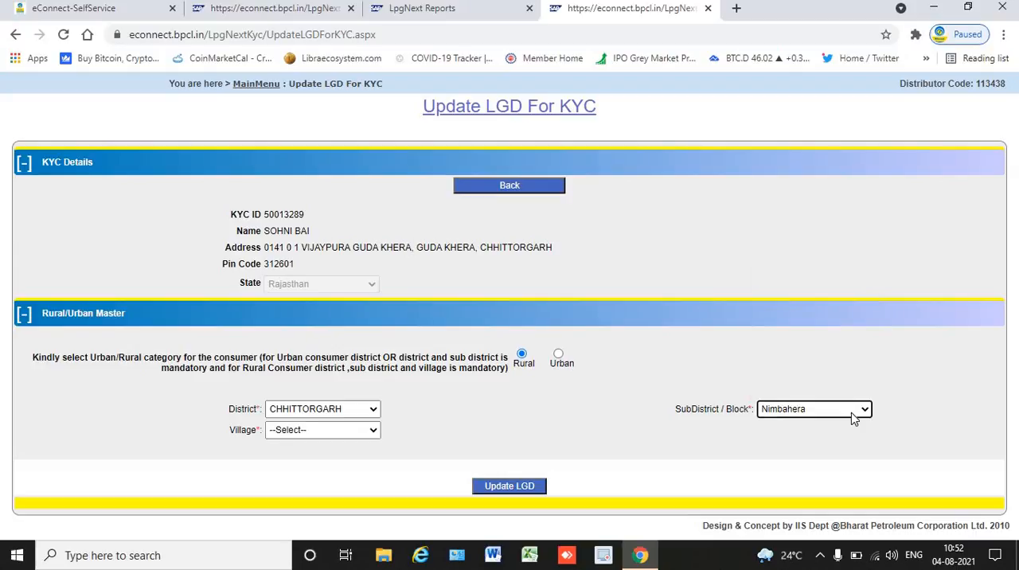
pyautogui.click(323, 434)
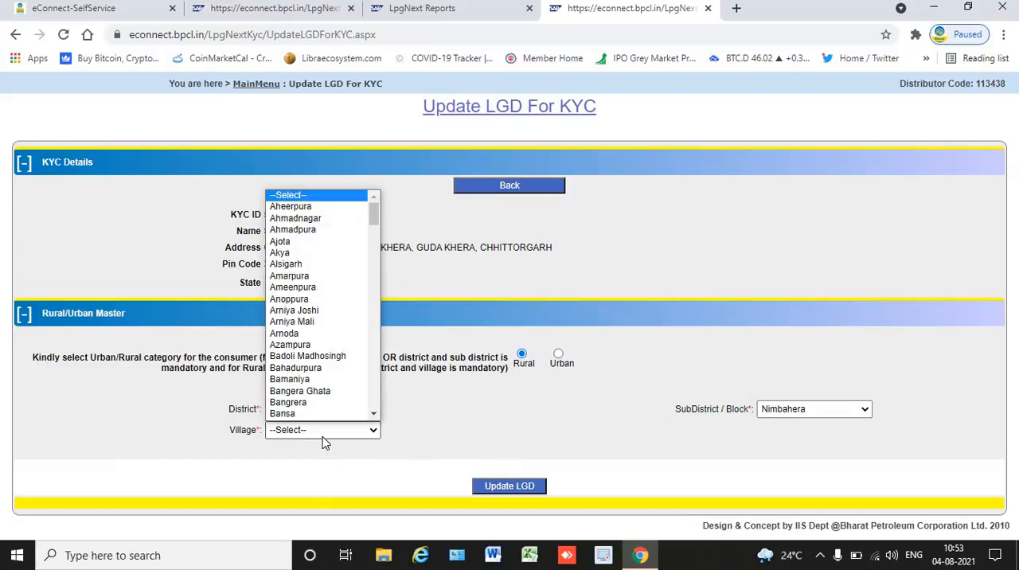
pyautogui.write('gu')
pyautogui.press('Return')
pyautogui.click(495, 484)
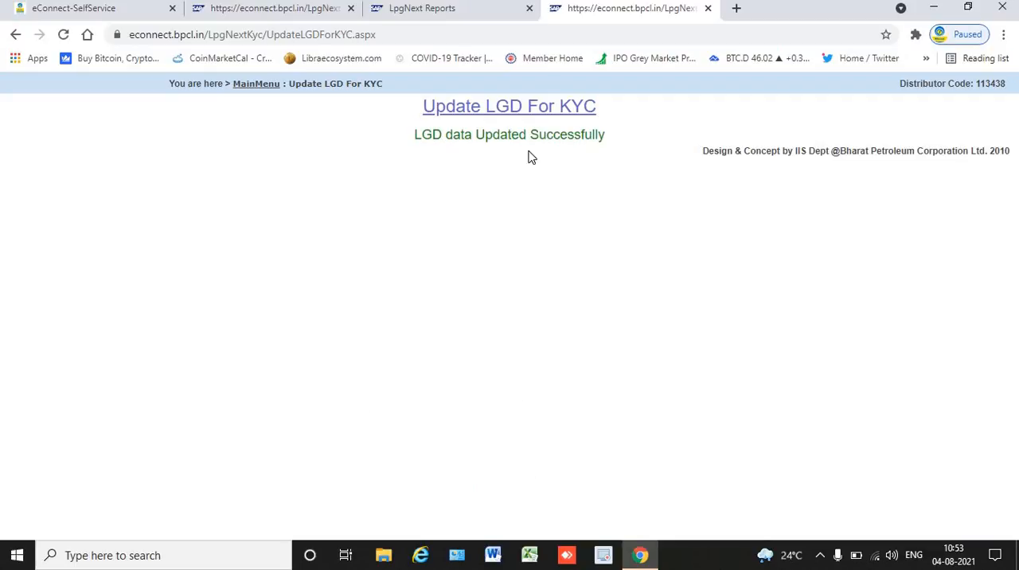
# Review the Cleared KYC Report For NC Release alongside the Ujjwala (2.0) KYC search and the Update LGD page.
pyautogui.click(479, 9)
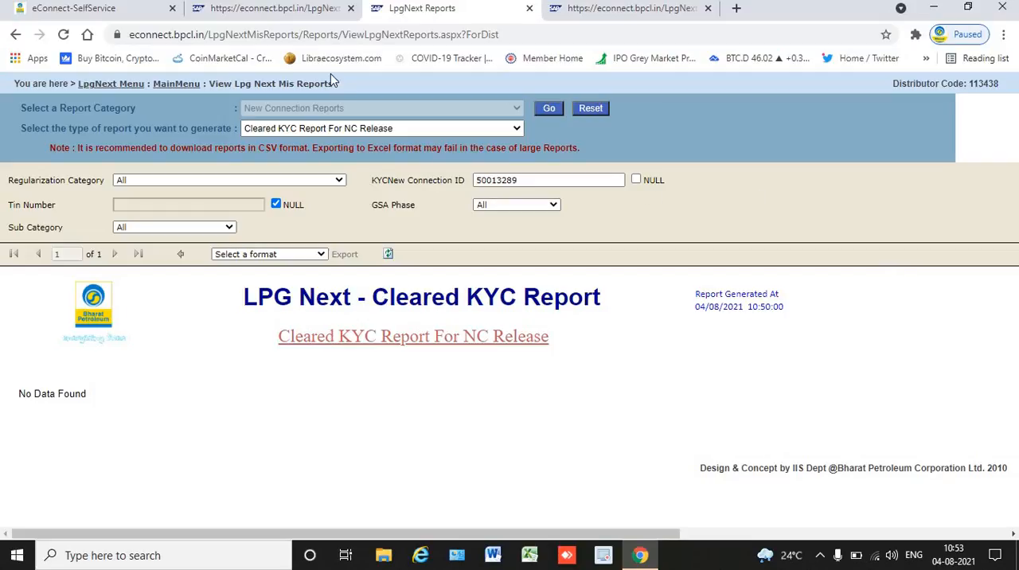
pyautogui.click(318, 8)
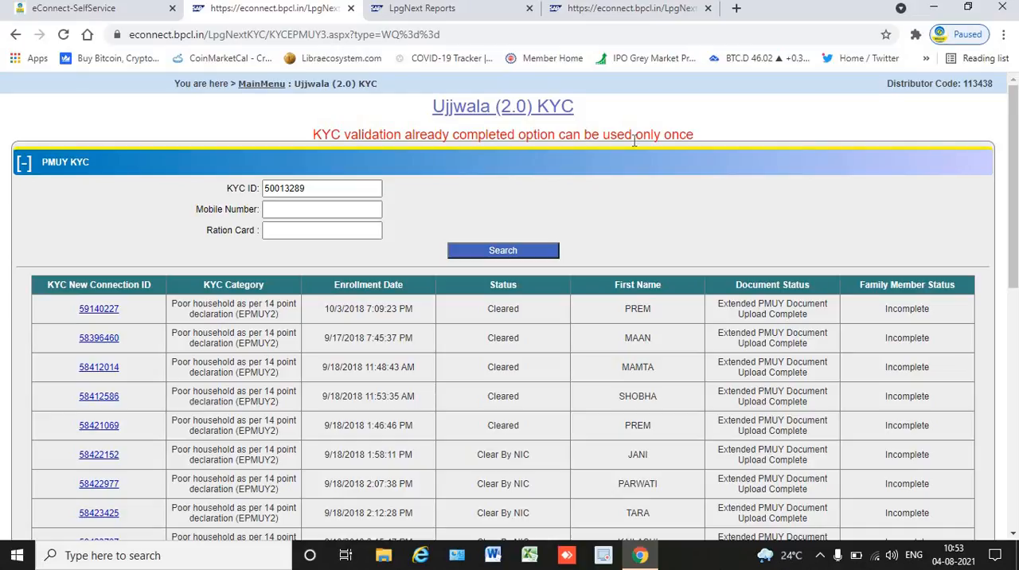
pyautogui.click(638, 14)
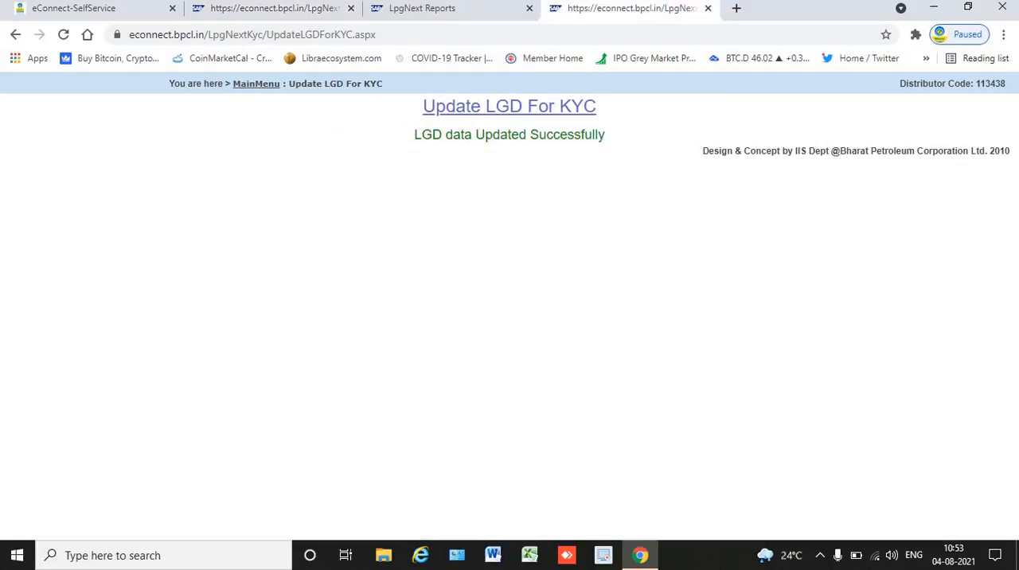
pyautogui.click(476, 16)
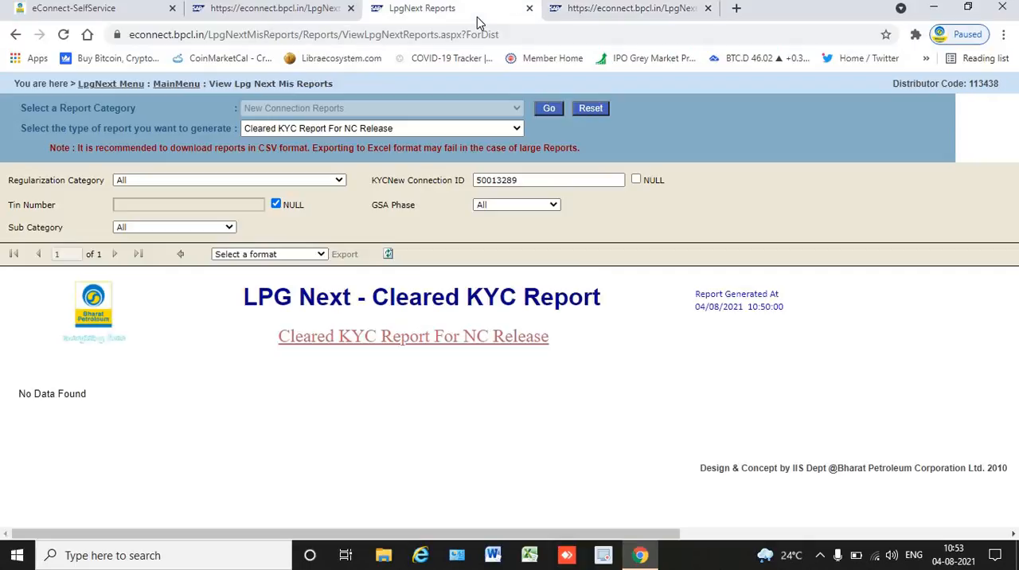
pyautogui.click(295, 17)
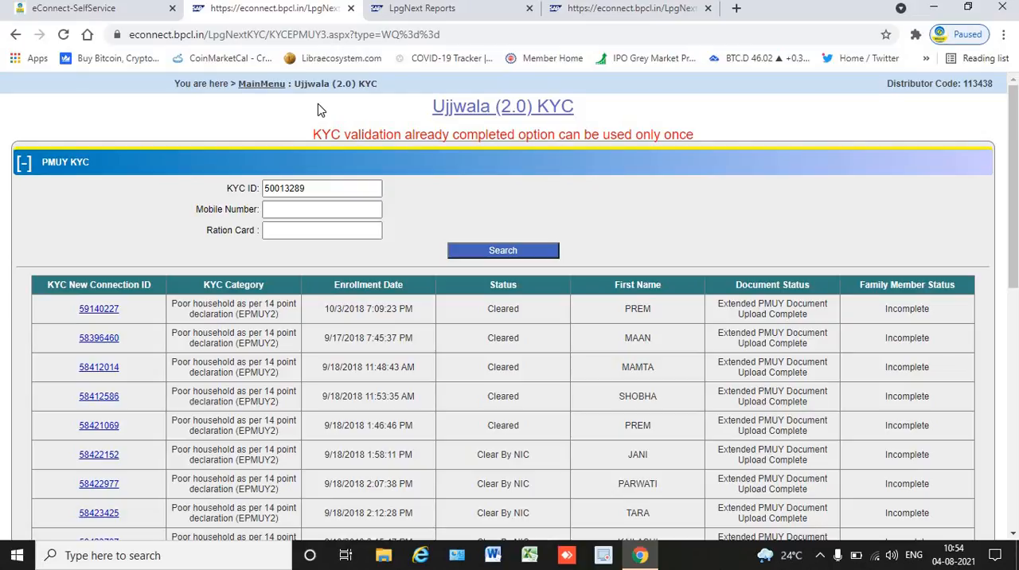
# Return from the Ujjwala (2.0) KYC page to the main menu and open UIDAI Services.
pyautogui.moveTo(378, 84); pyautogui.dragTo(320, 83)
pyautogui.click(261, 84)
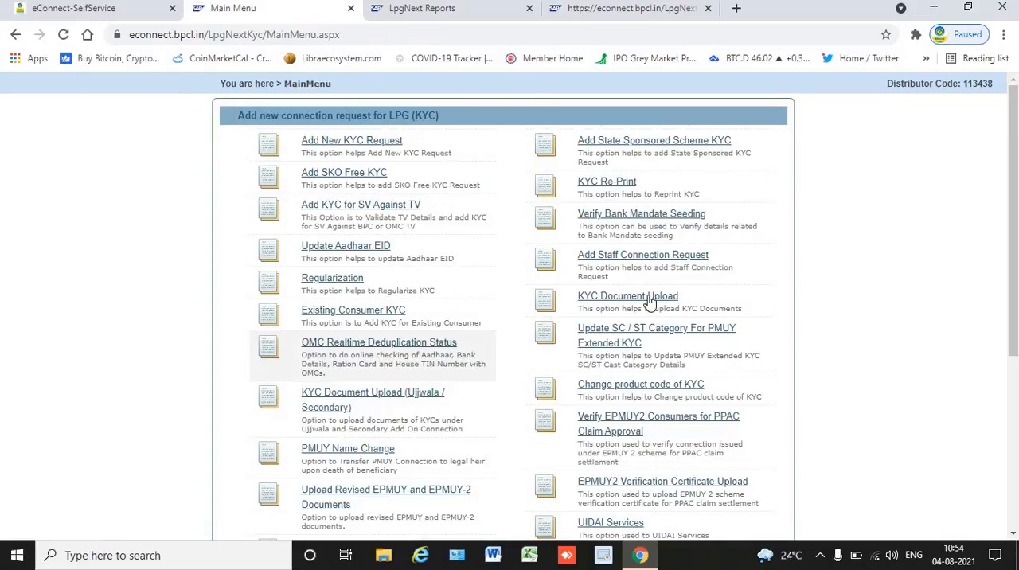
pyautogui.moveTo(1014, 250); pyautogui.dragTo(1014, 425)
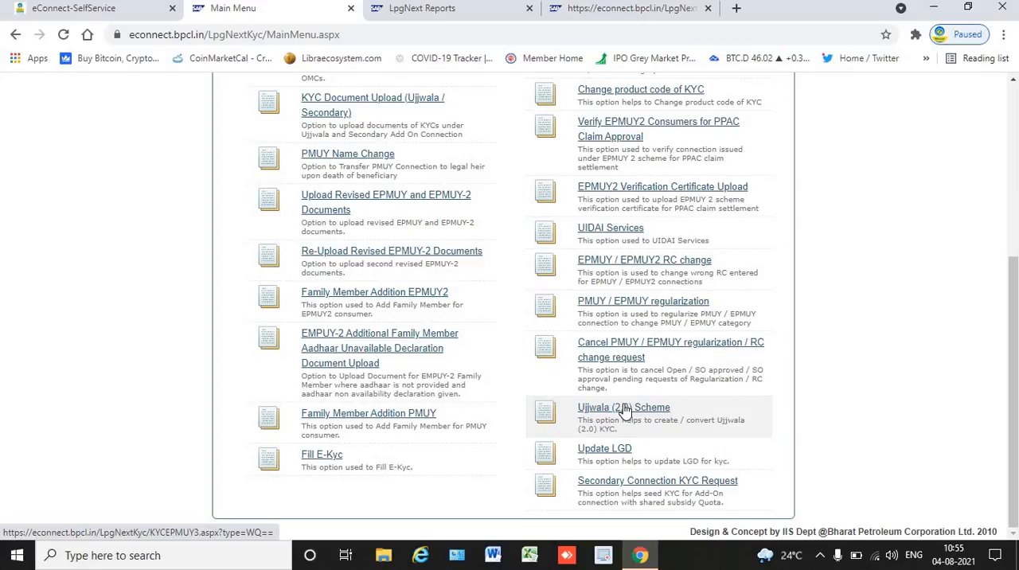
pyautogui.click(623, 231)
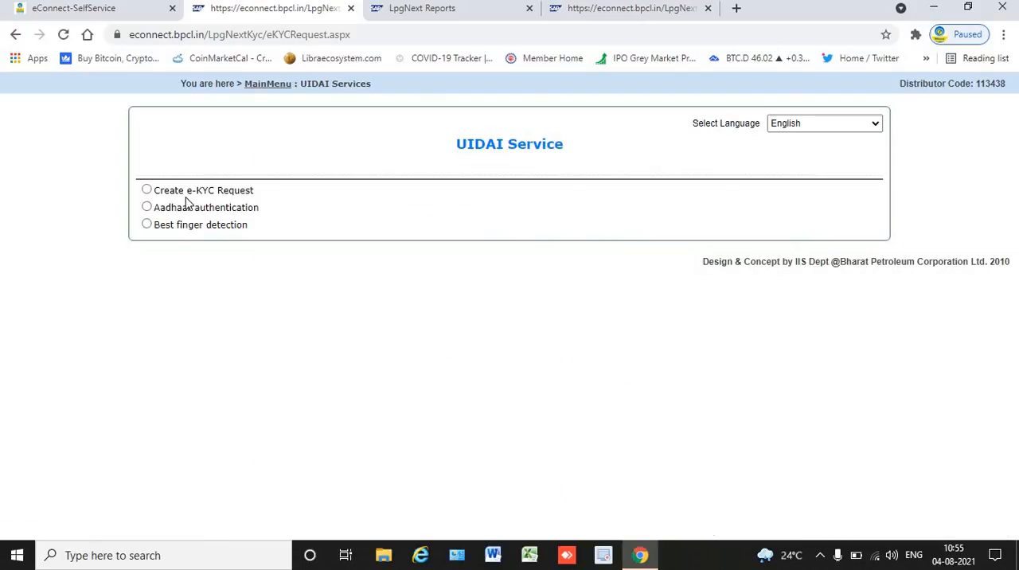
# Choose Create e-KYC Request, accept the Aadhaar consent declaration and proceed to the eKYC input form.
pyautogui.click(188, 196)
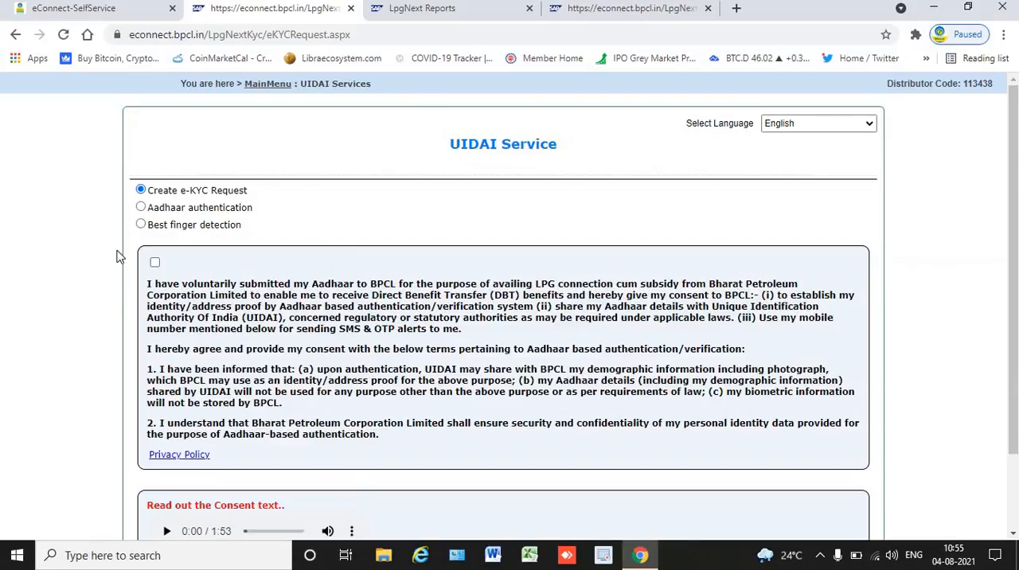
pyautogui.click(154, 260)
pyautogui.scroll(-2, 1015, 299)
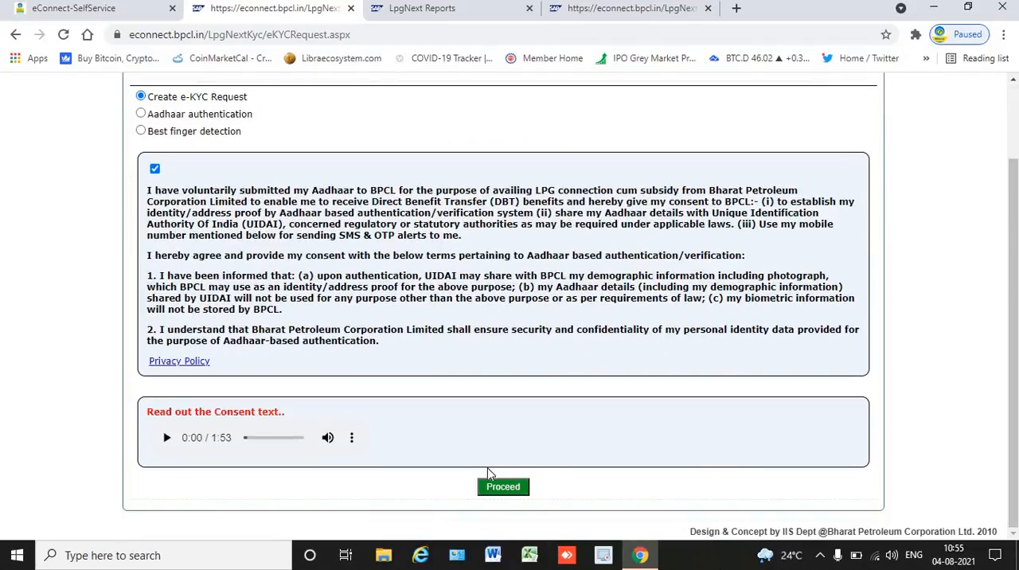
pyautogui.click(503, 487)
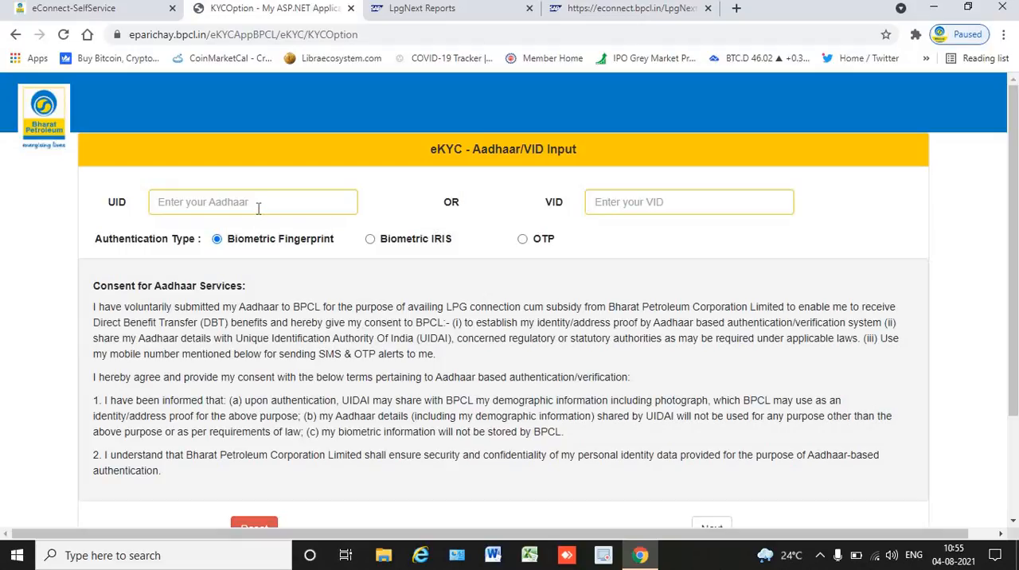
# Review the Aadhaar/VID input form and its consent text, and choose OTP as the authentication type.
pyautogui.click(258, 209)
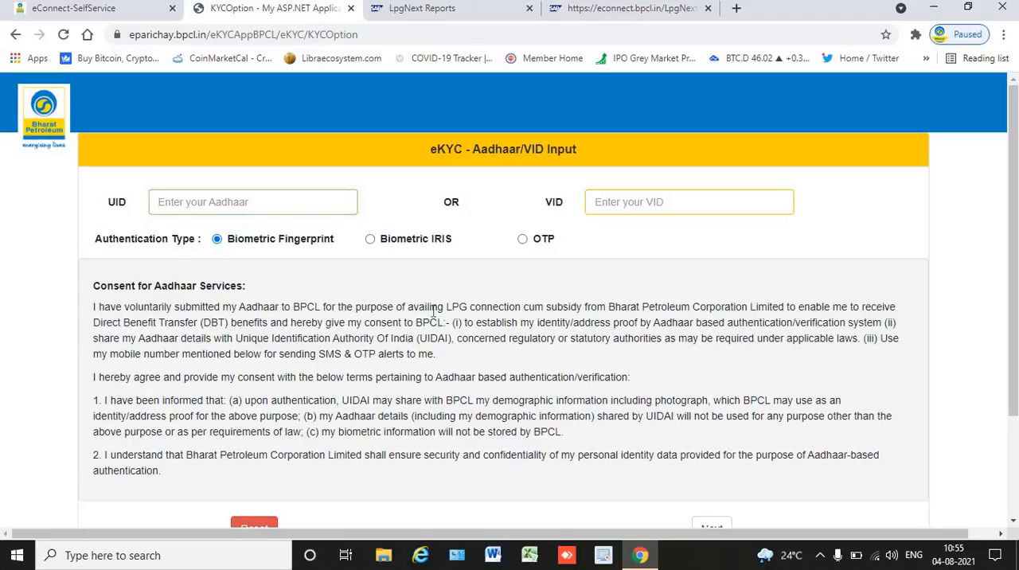
pyautogui.scroll(-2, 434, 312)
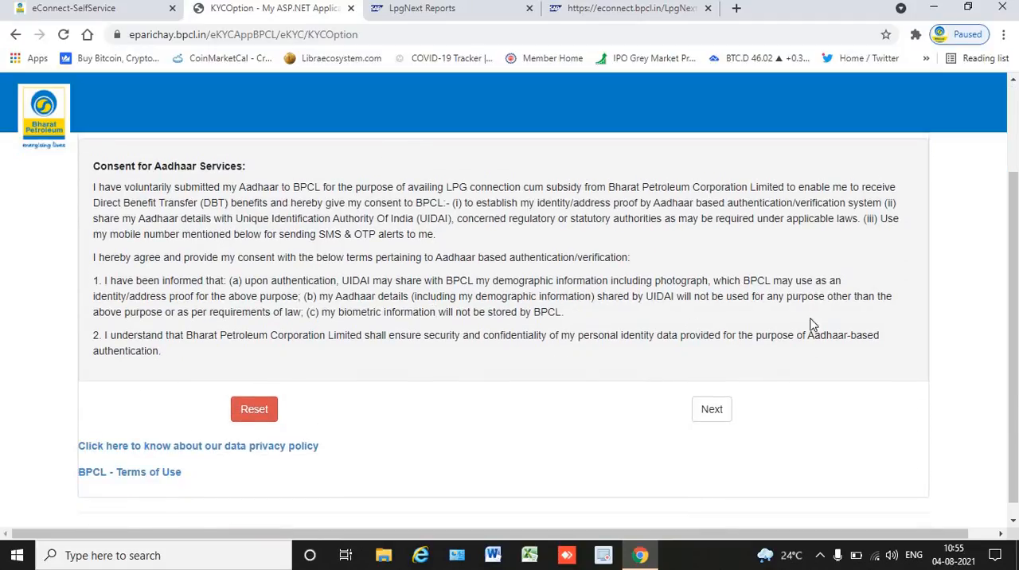
pyautogui.scroll(2, 1012, 319)
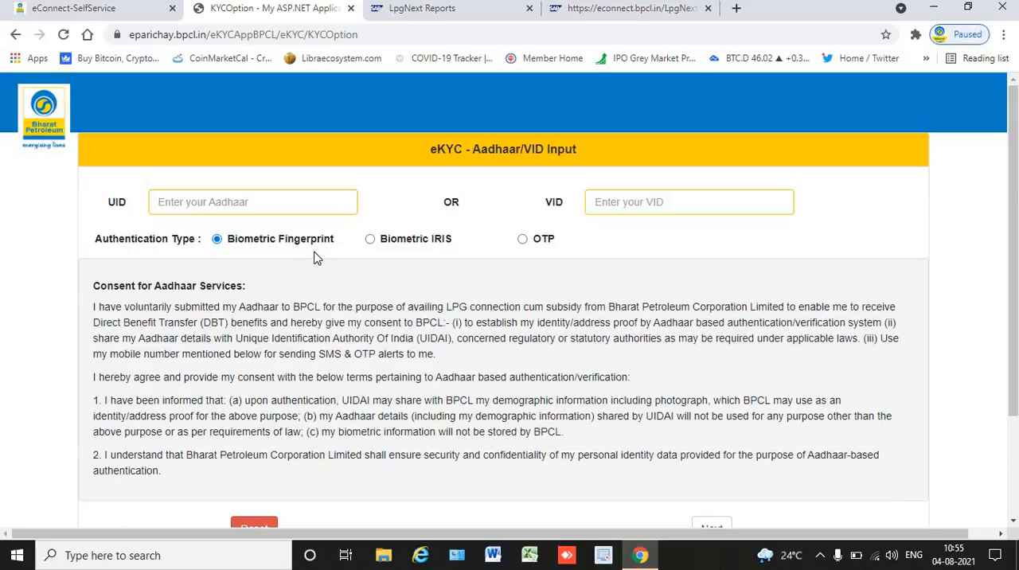
pyautogui.click(523, 240)
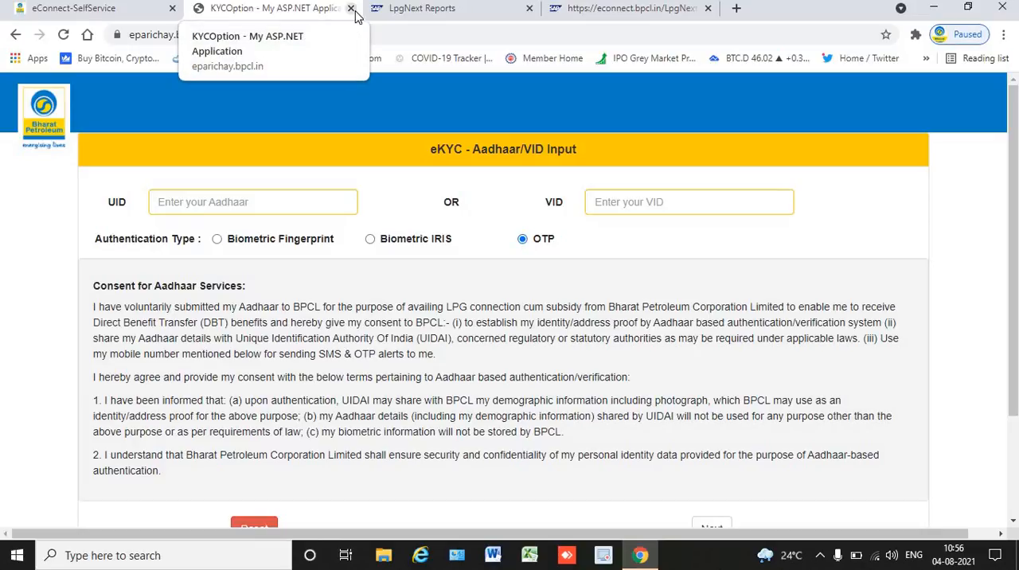
# Return from the Update LGD page to the main menu and open Fill E-Kyc, checking the cleared KYC report while it loads.
pyautogui.click(608, 8)
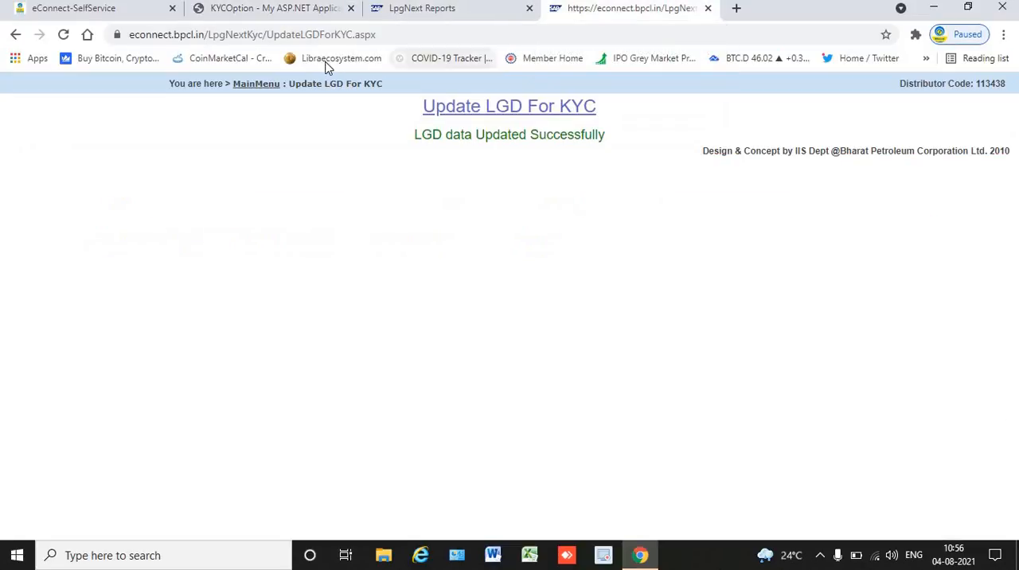
pyautogui.click(267, 93)
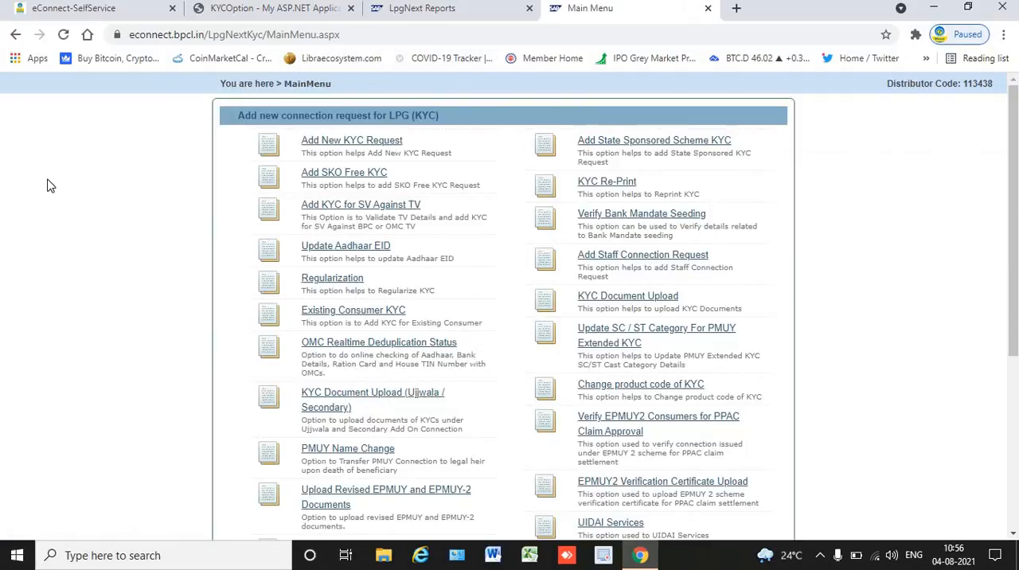
pyautogui.scroll(-4, 47, 185)
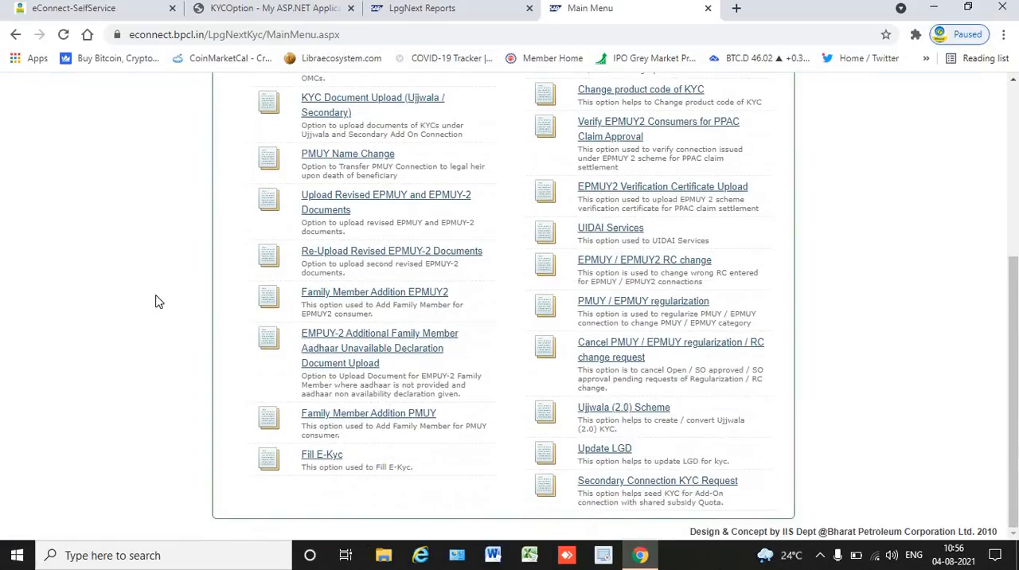
pyautogui.click(323, 455)
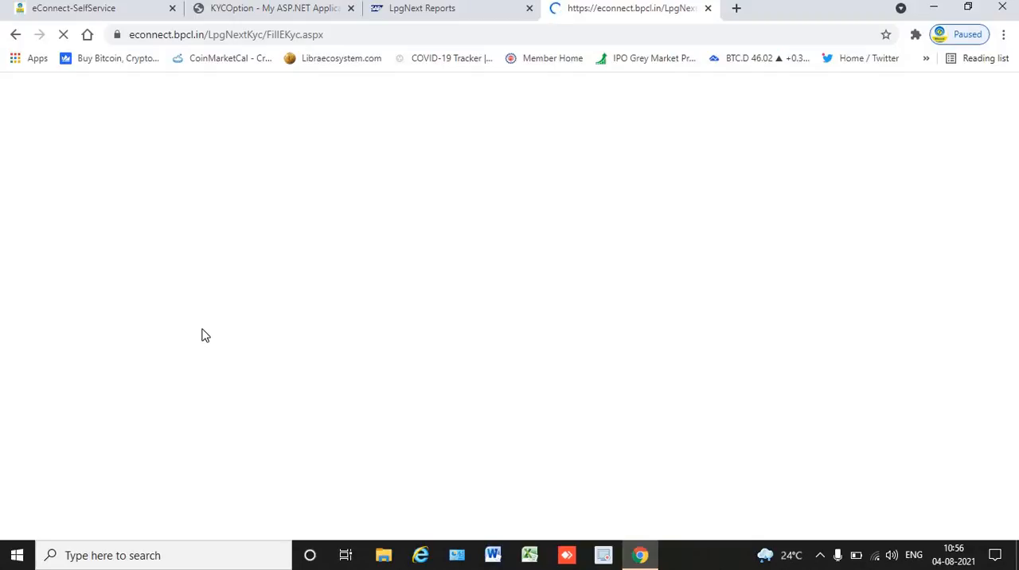
pyautogui.click(473, 8)
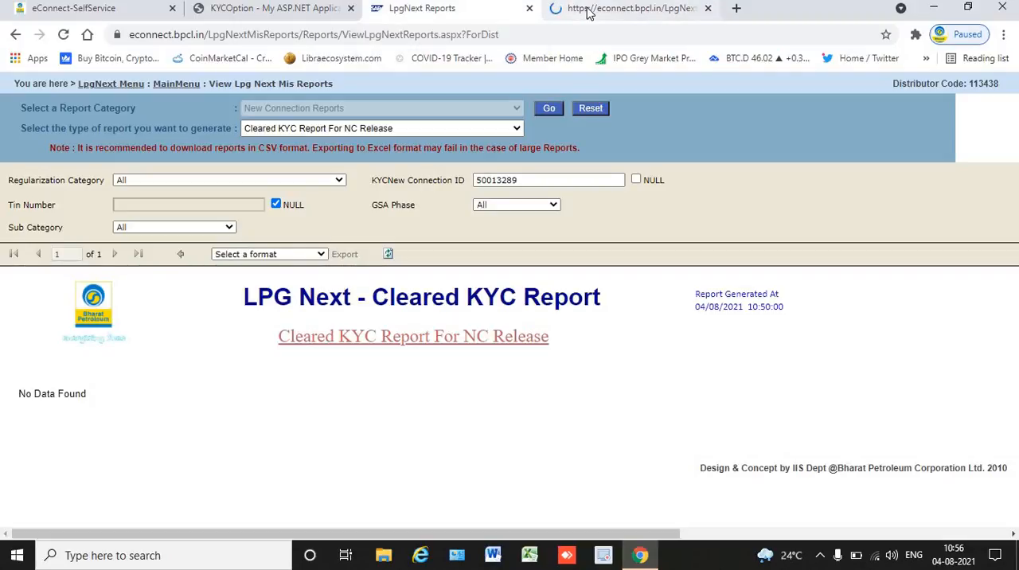
pyautogui.click(588, 11)
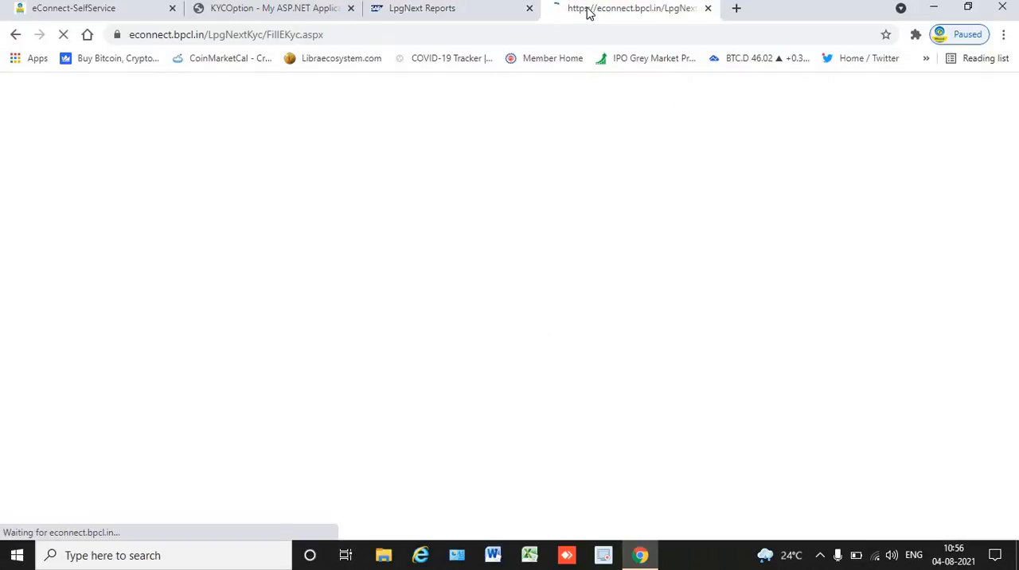